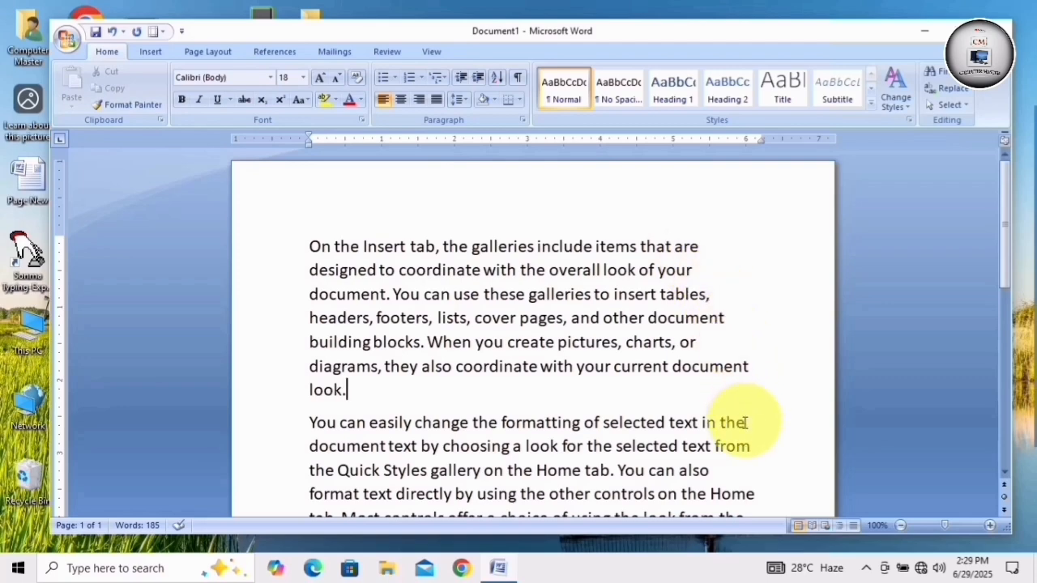
# Examine how the left and right edges of the document's left-aligned paragraphs line up.
pyautogui.scroll(-4, 749, 419)
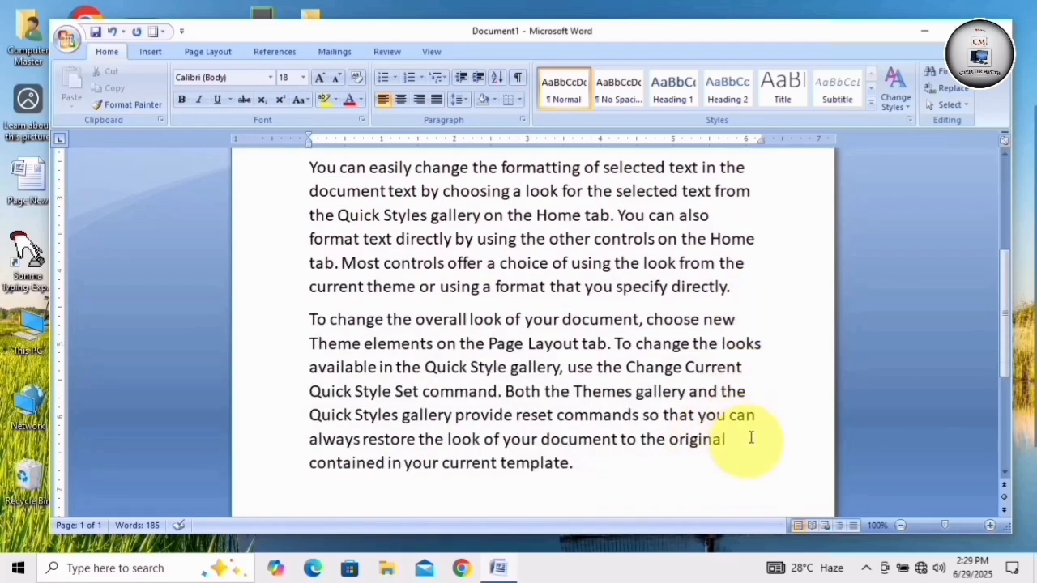
pyautogui.scroll(4, 742, 413)
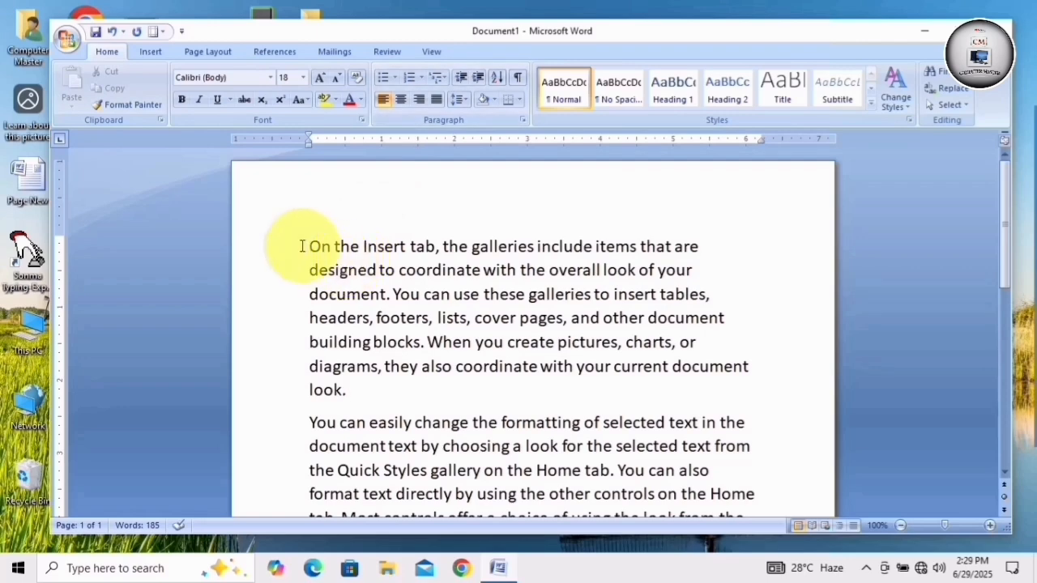
pyautogui.scroll(-2, 328, 247)
pyautogui.scroll(-1, 332, 250)
pyautogui.scroll(3, 332, 251)
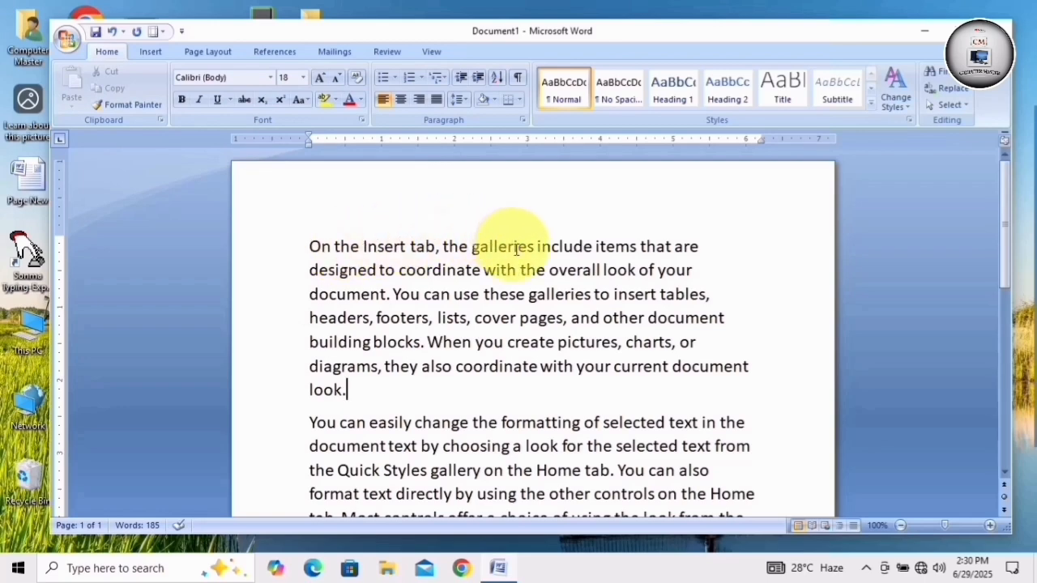
pyautogui.scroll(-1, 444, 304)
pyautogui.scroll(-2, 444, 303)
pyautogui.scroll(3, 424, 340)
# Right-align the entire document text, clear the selection and review the paragraph edges.
pyautogui.hotkey('ctrl', 'a')
pyautogui.hotkey('ctrl', 'r')
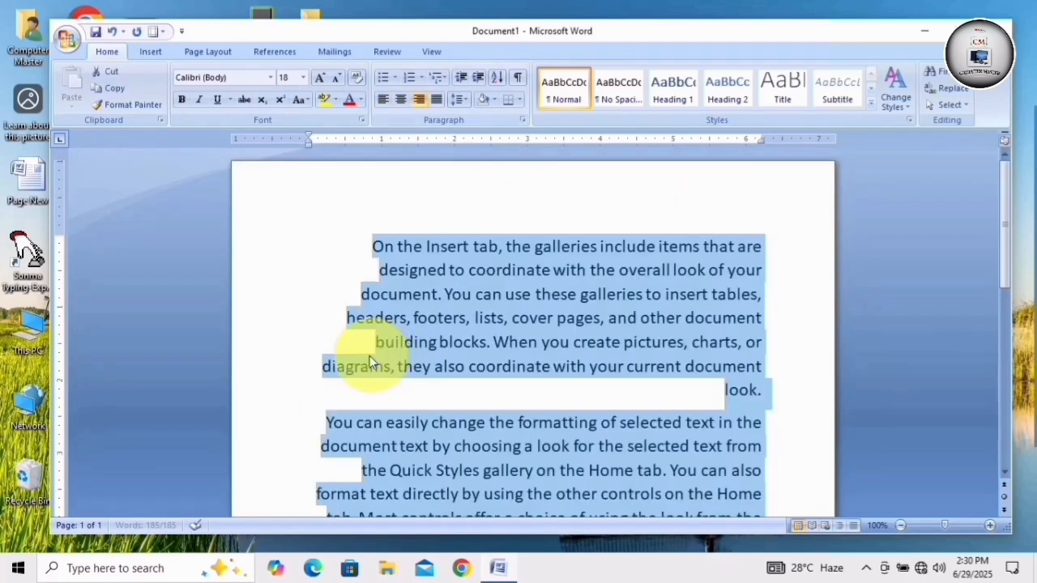
pyautogui.scroll(-5, 376, 282)
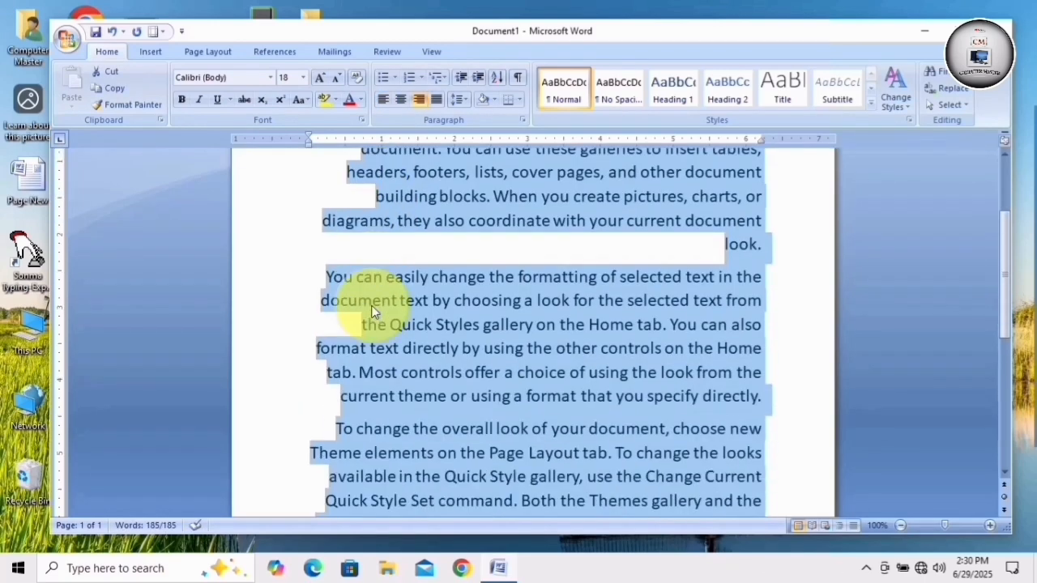
pyautogui.click(462, 304)
pyautogui.scroll(5, 462, 307)
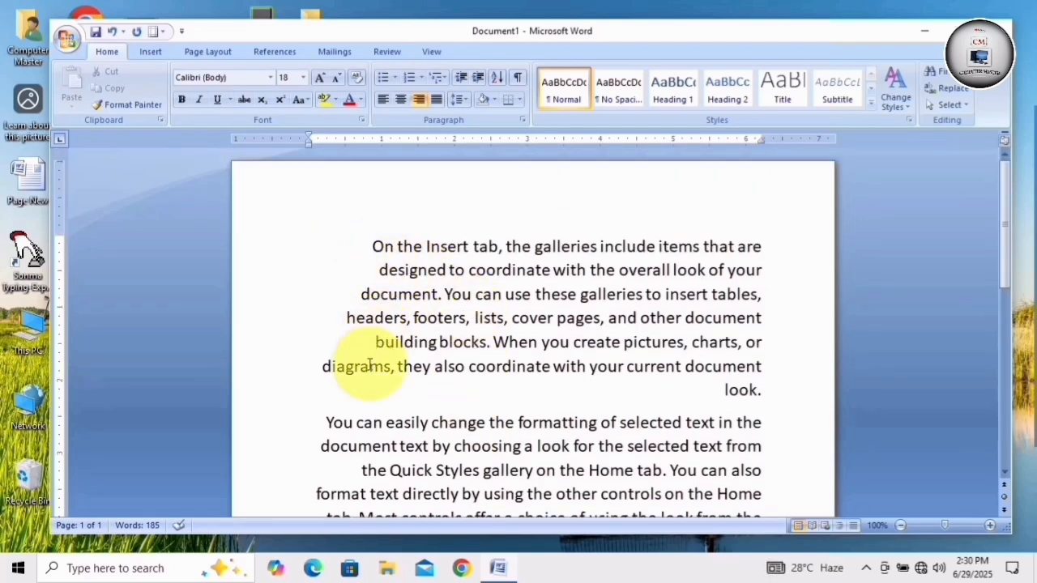
pyautogui.scroll(-7, 365, 364)
pyautogui.scroll(7, 357, 349)
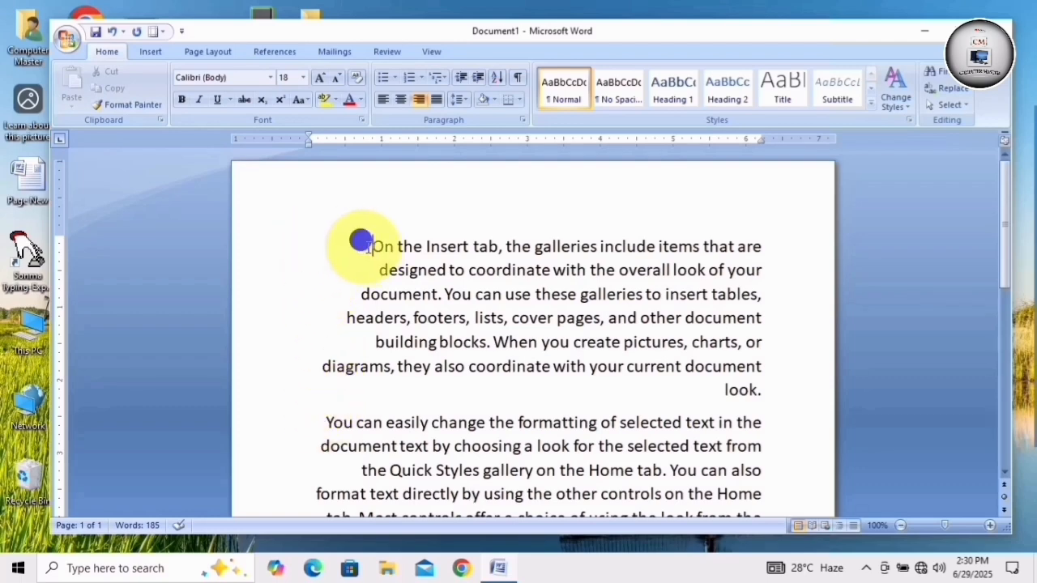
# Select all three paragraphs and align them to the left margin.
pyautogui.moveTo(368, 247); pyautogui.dragTo(778, 502)
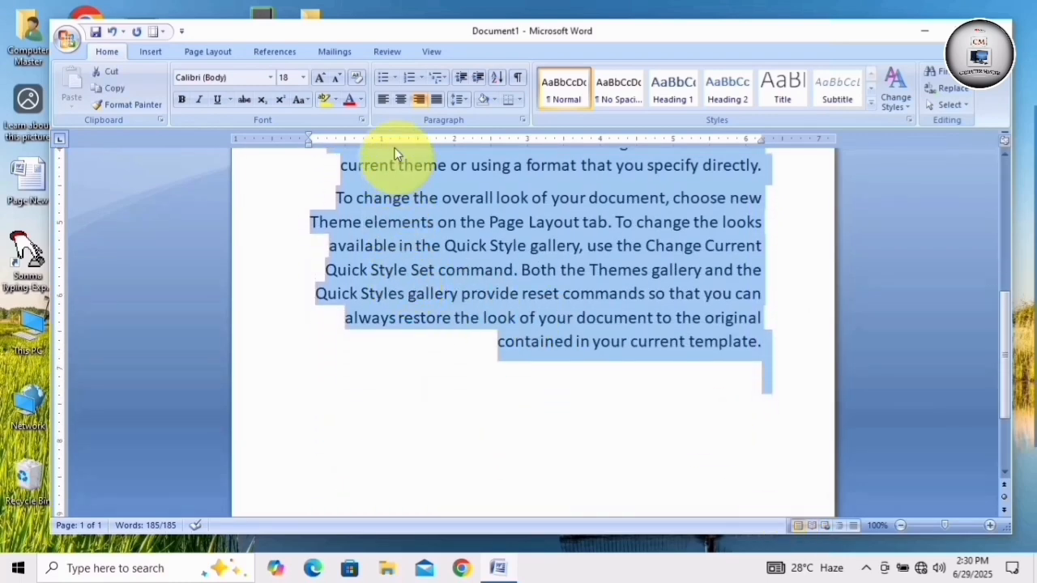
pyautogui.click(384, 101)
pyautogui.scroll(5, 420, 299)
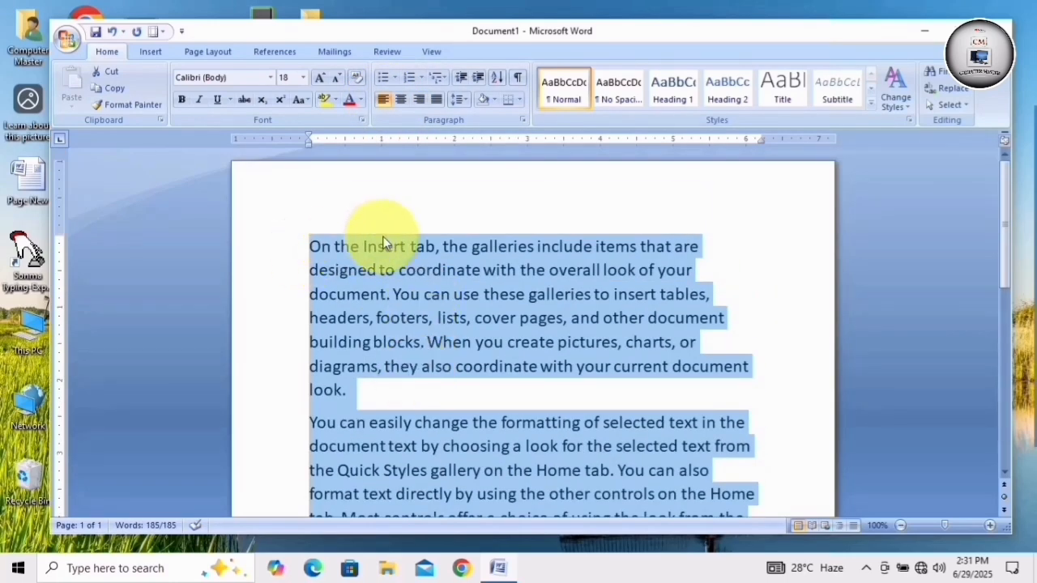
pyautogui.scroll(-5, 661, 342)
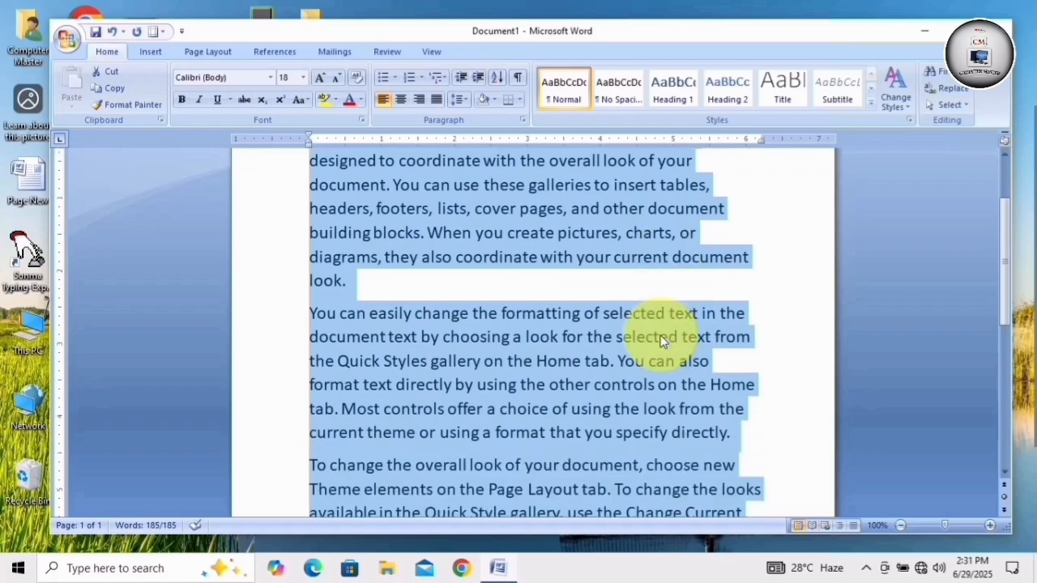
pyautogui.scroll(-1, 579, 412)
pyautogui.scroll(6, 463, 370)
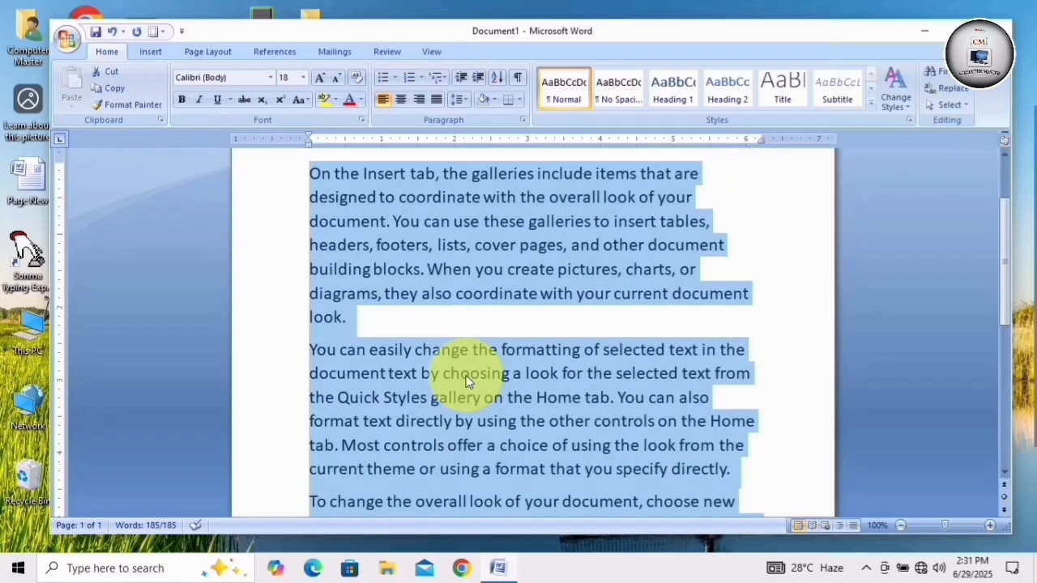
pyautogui.scroll(-6, 340, 282)
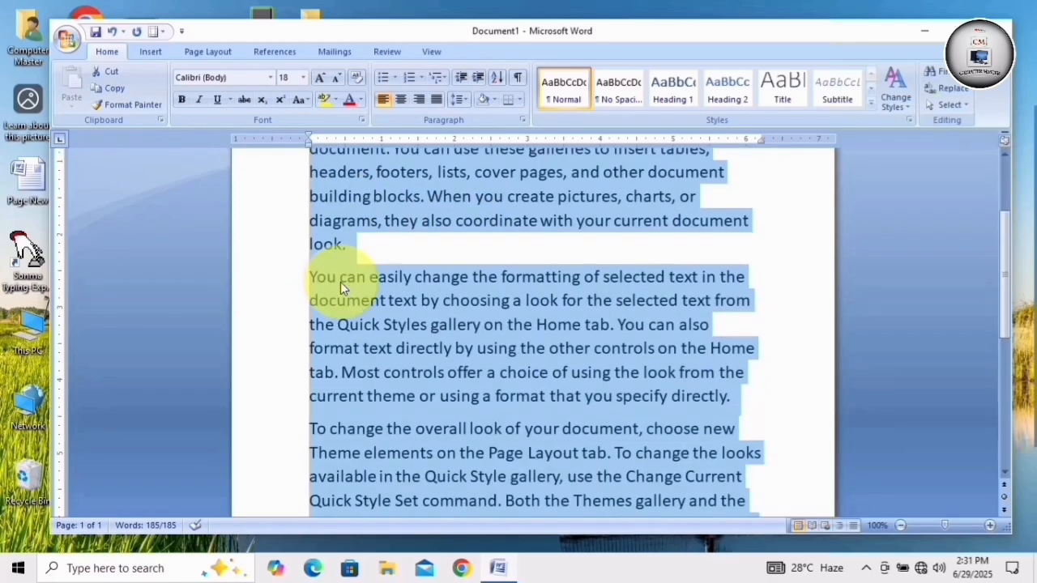
pyautogui.scroll(6, 340, 282)
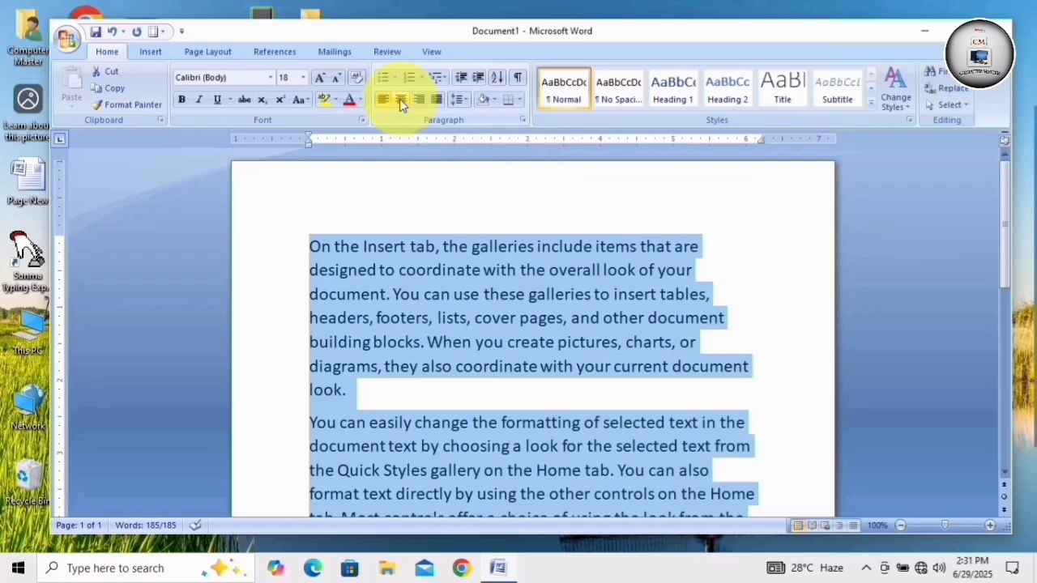
# Replace all the document text with "Computer Master" and center that line.
pyautogui.press('Delete')
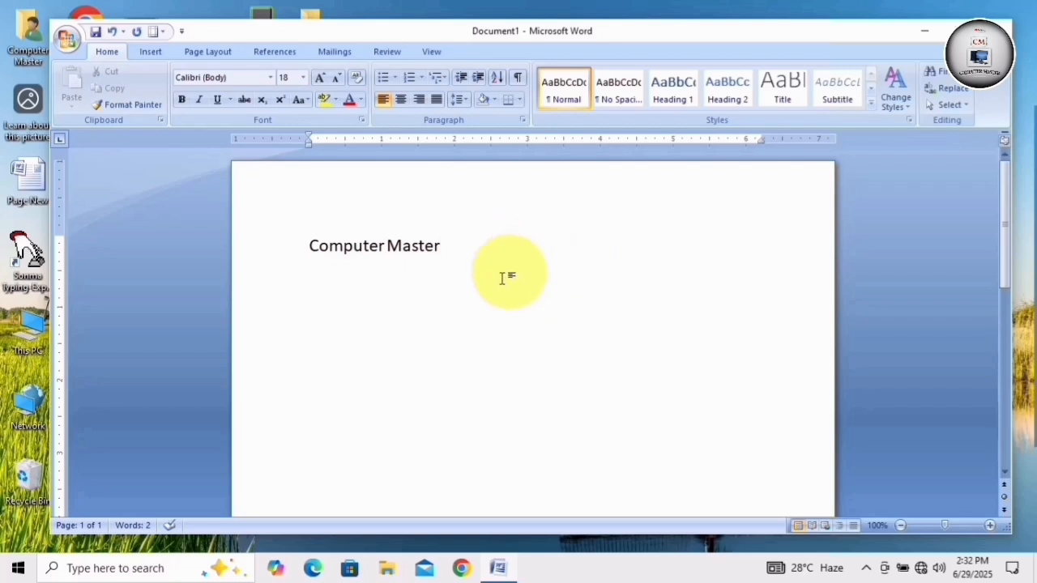
pyautogui.moveTo(306, 247); pyautogui.dragTo(450, 243)
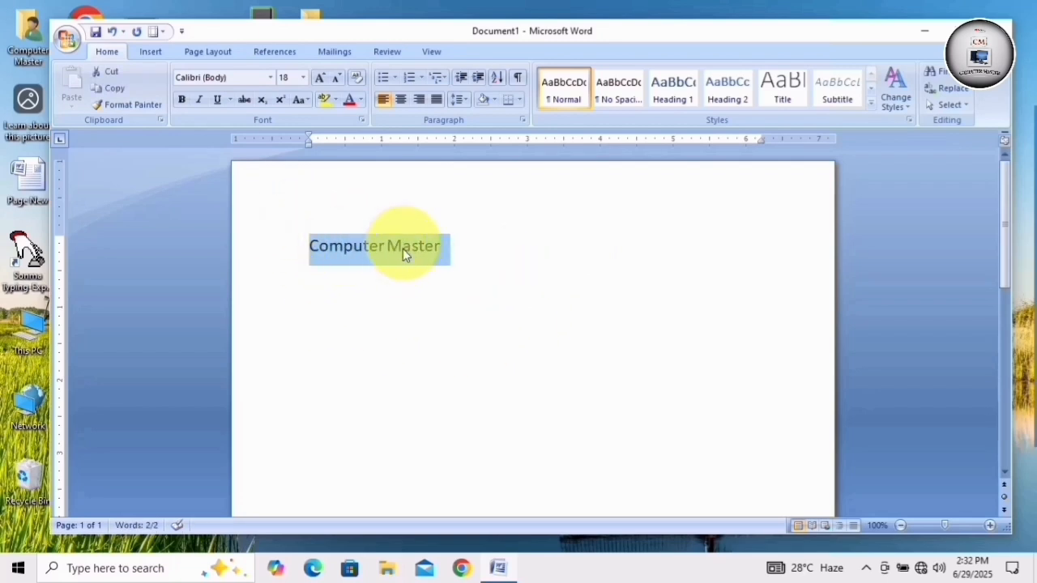
pyautogui.click(401, 99)
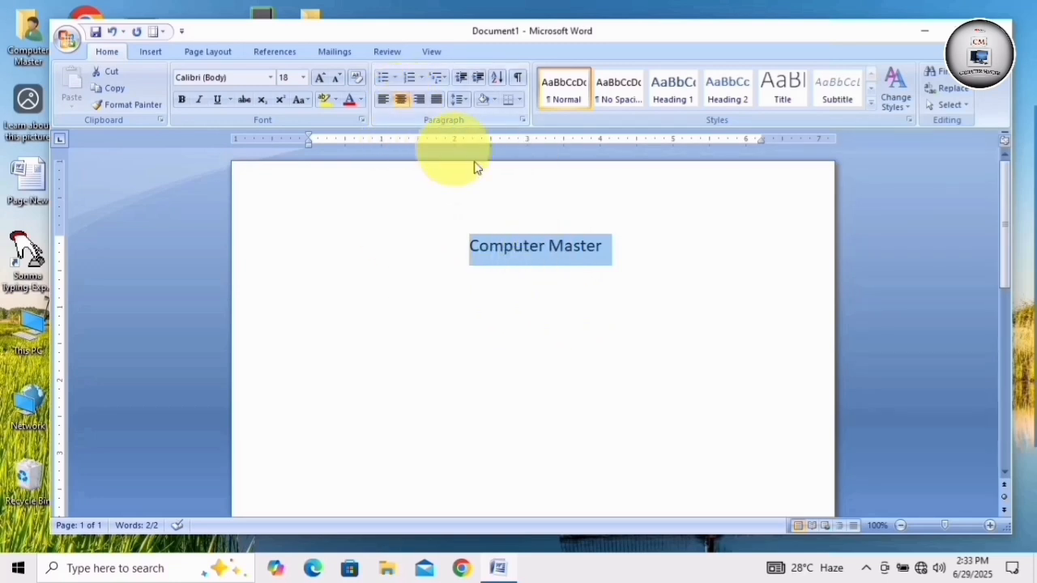
# Remove the centered "Computer Master" line and restore the three deleted paragraphs.
pyautogui.press('Delete')
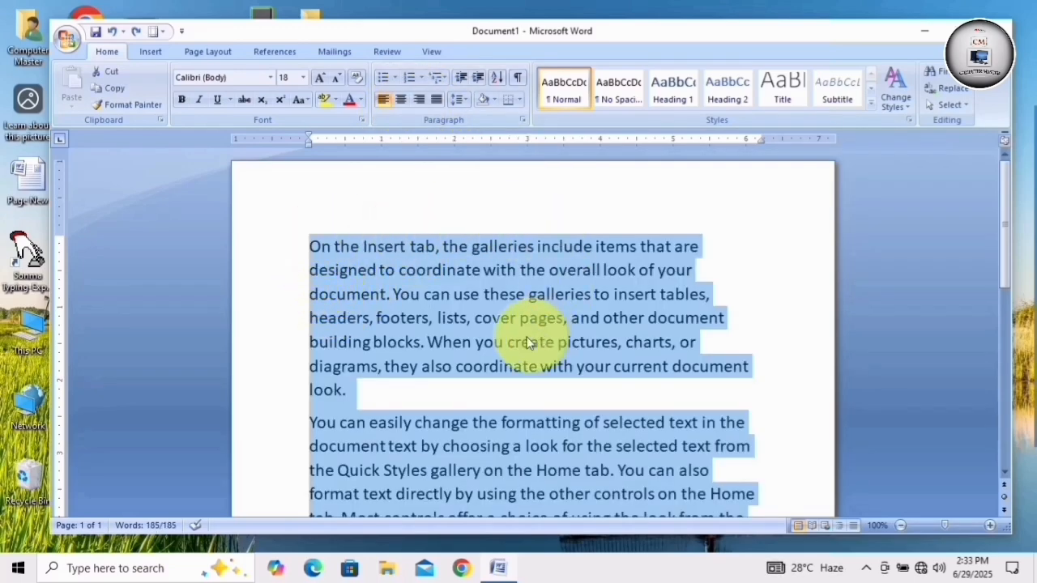
pyautogui.scroll(-3, 513, 272)
pyautogui.scroll(-1, 513, 272)
pyautogui.scroll(4, 513, 271)
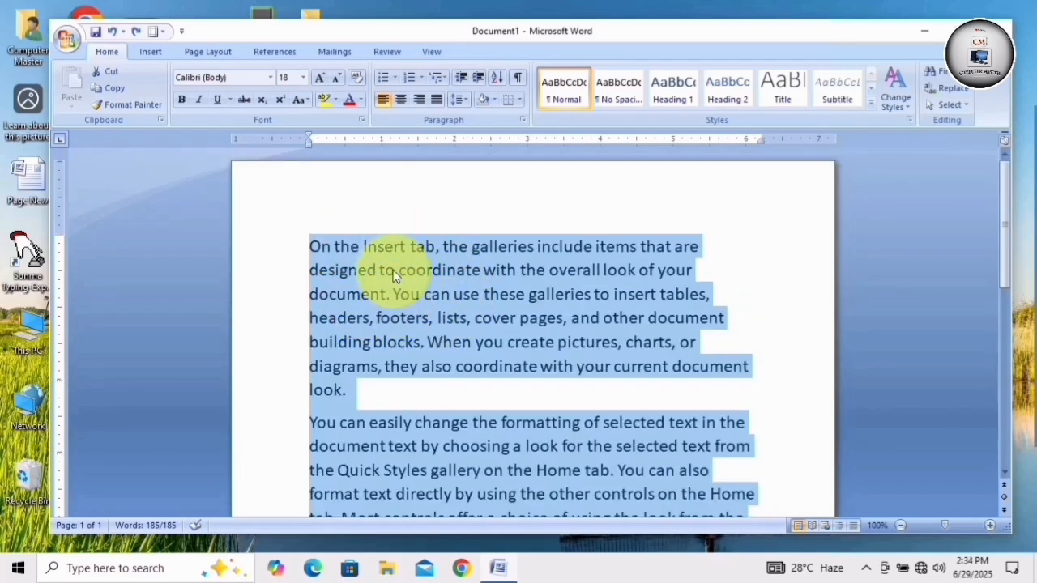
# Examine the left and right edges of the restored left-aligned paragraphs.
pyautogui.scroll(-1, 397, 267)
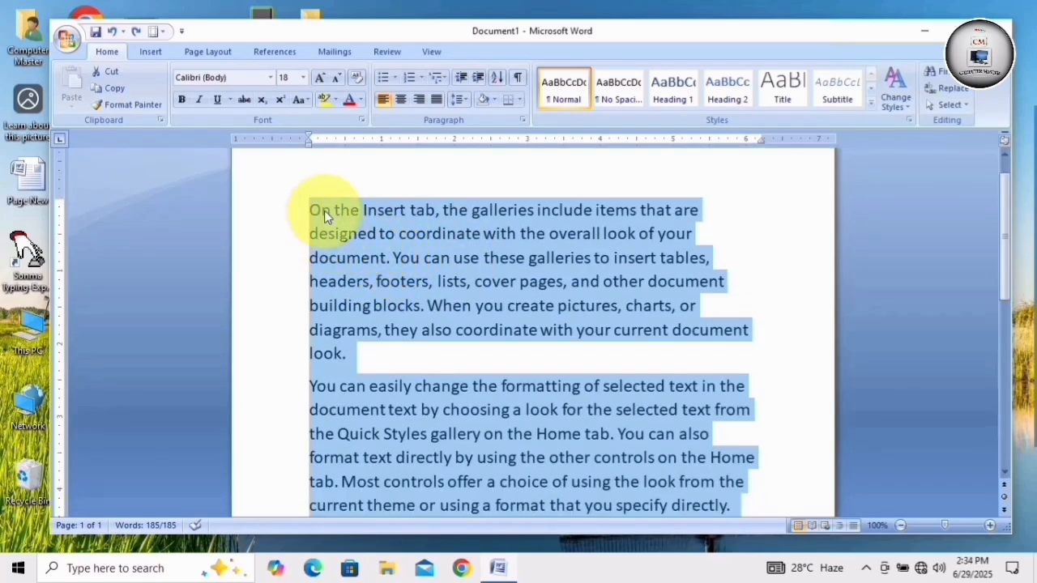
pyautogui.scroll(-3, 354, 238)
pyautogui.scroll(3, 354, 239)
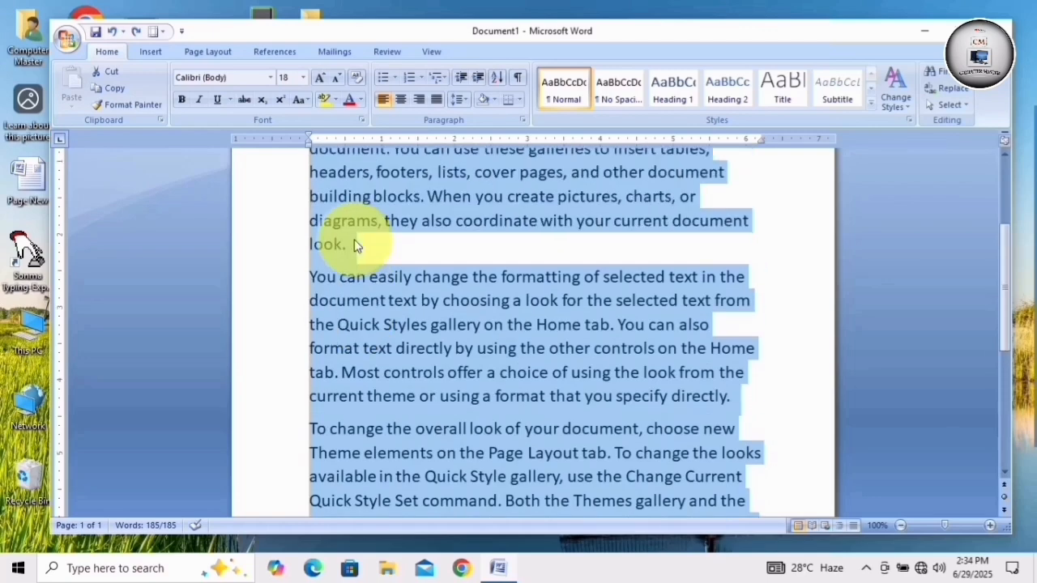
pyautogui.click(312, 342)
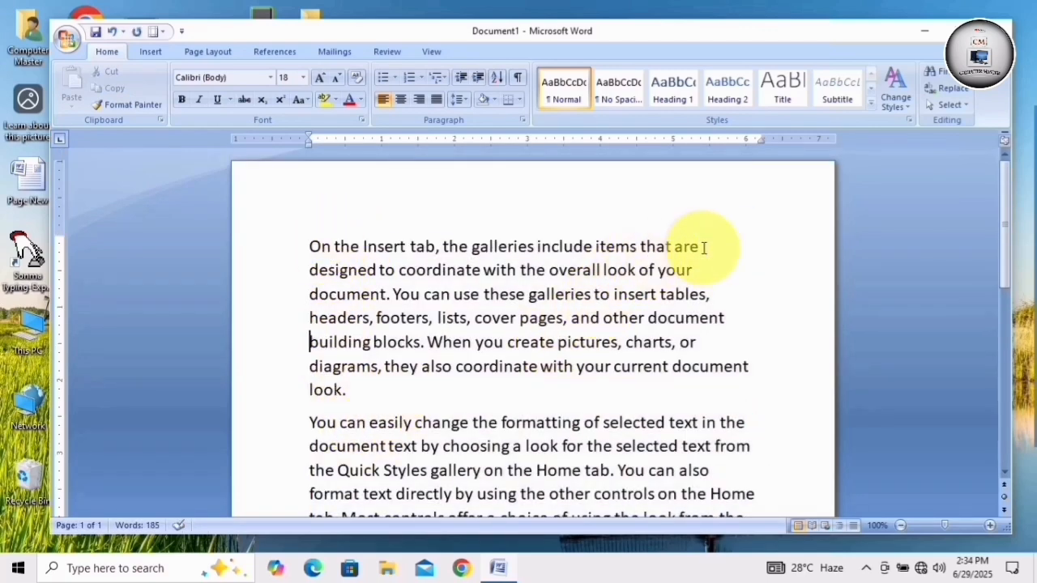
pyautogui.scroll(-4, 709, 354)
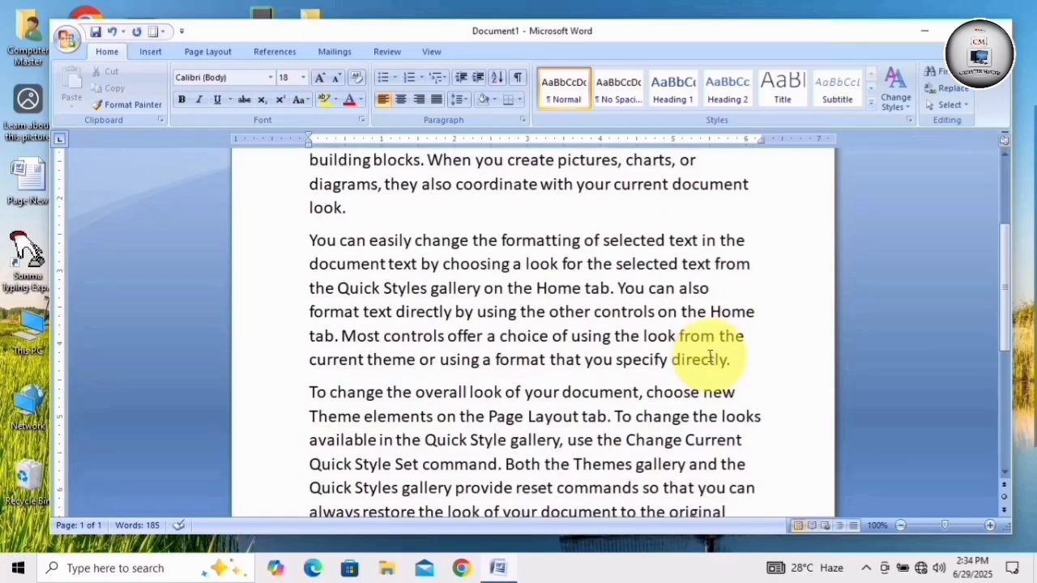
pyautogui.scroll(4, 710, 354)
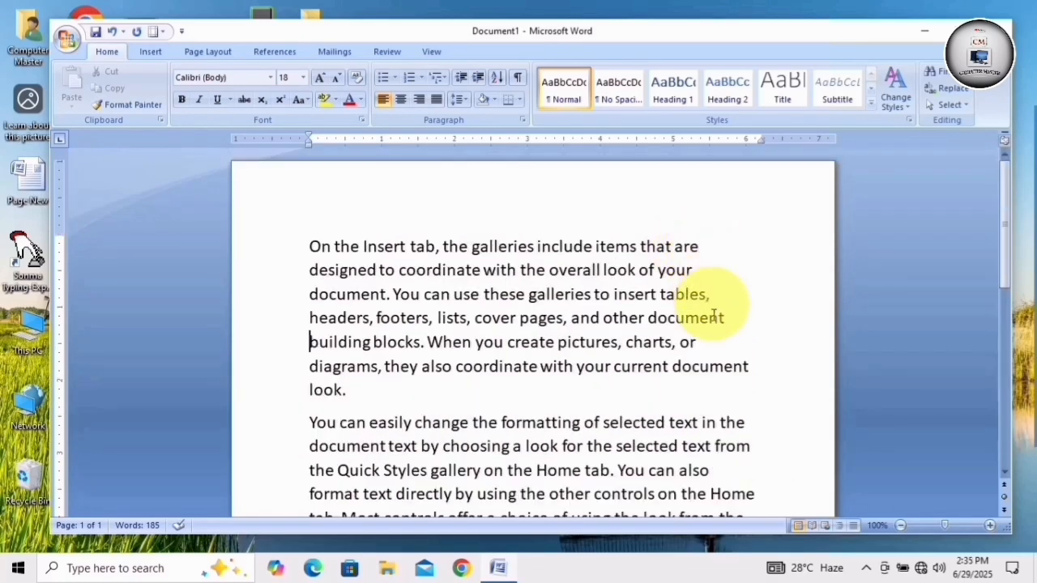
pyautogui.scroll(-4, 706, 366)
pyautogui.scroll(4, 714, 369)
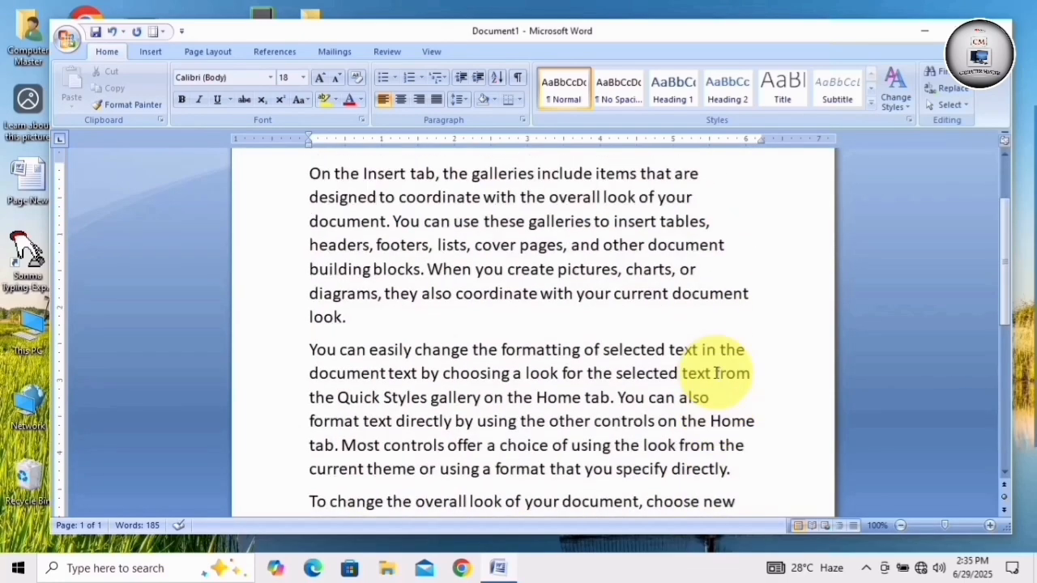
pyautogui.click(302, 343)
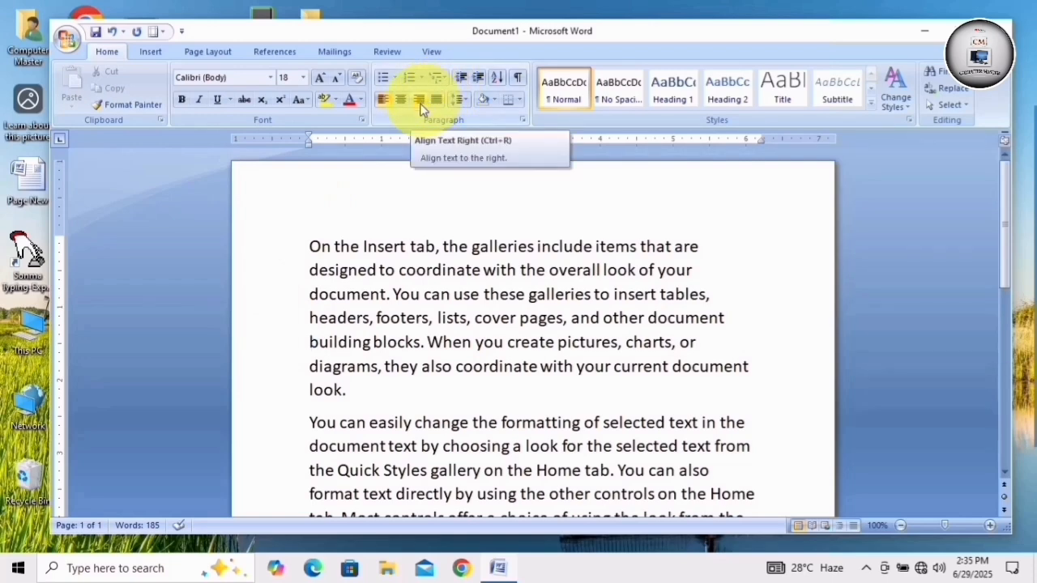
# Select all the paragraphs and align them to the right margin, then review both text edges.
pyautogui.moveTo(300, 237); pyautogui.dragTo(743, 384)
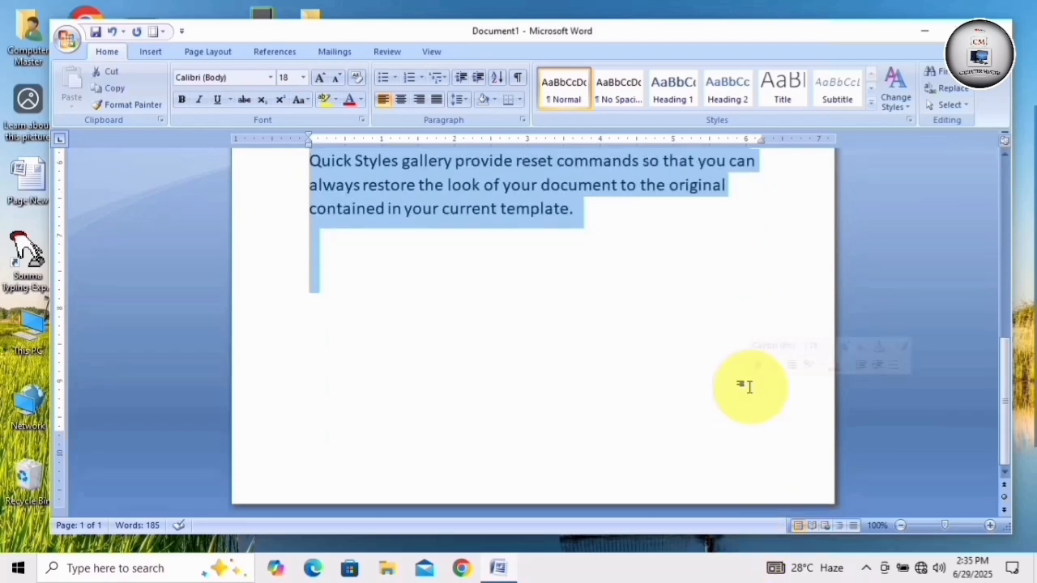
pyautogui.click(419, 100)
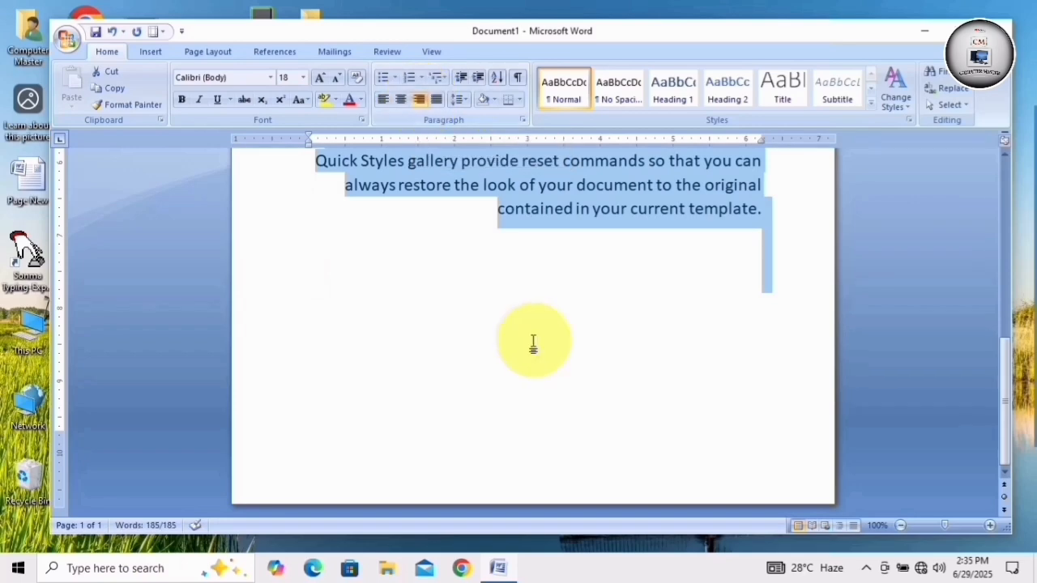
pyautogui.scroll(6, 532, 342)
pyautogui.scroll(2, 532, 340)
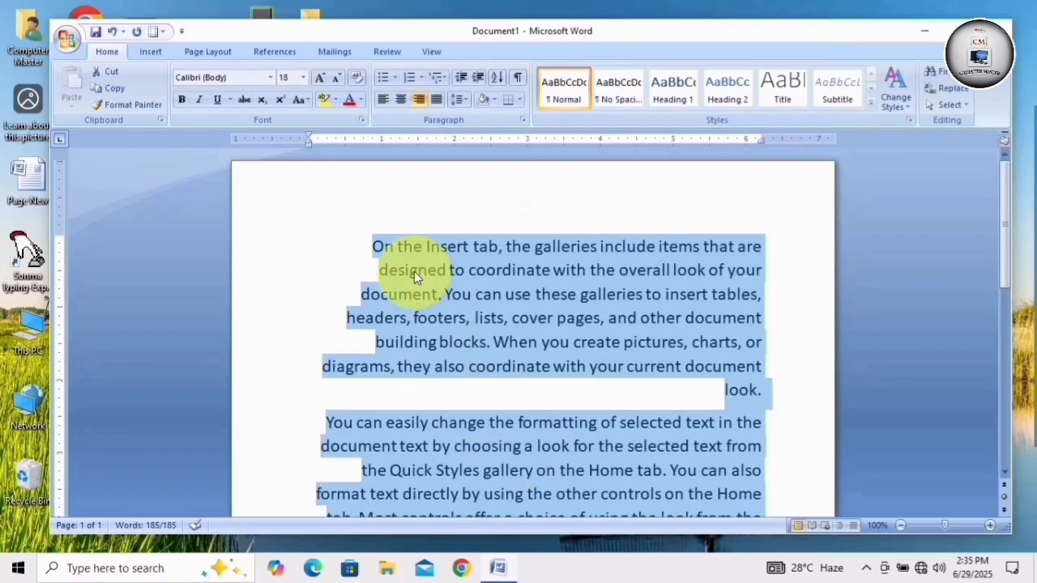
pyautogui.scroll(-5, 755, 378)
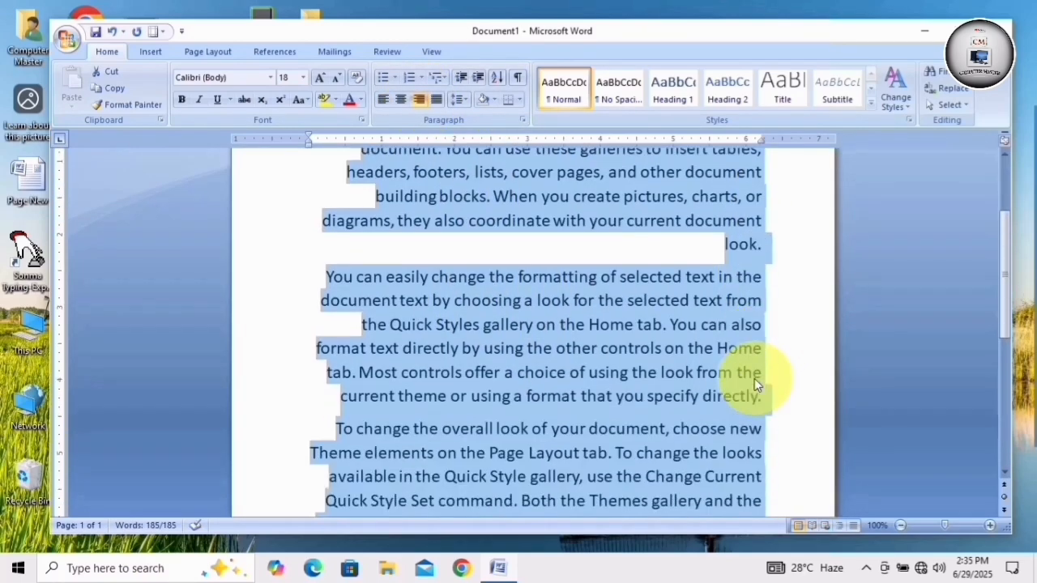
pyautogui.scroll(6, 754, 379)
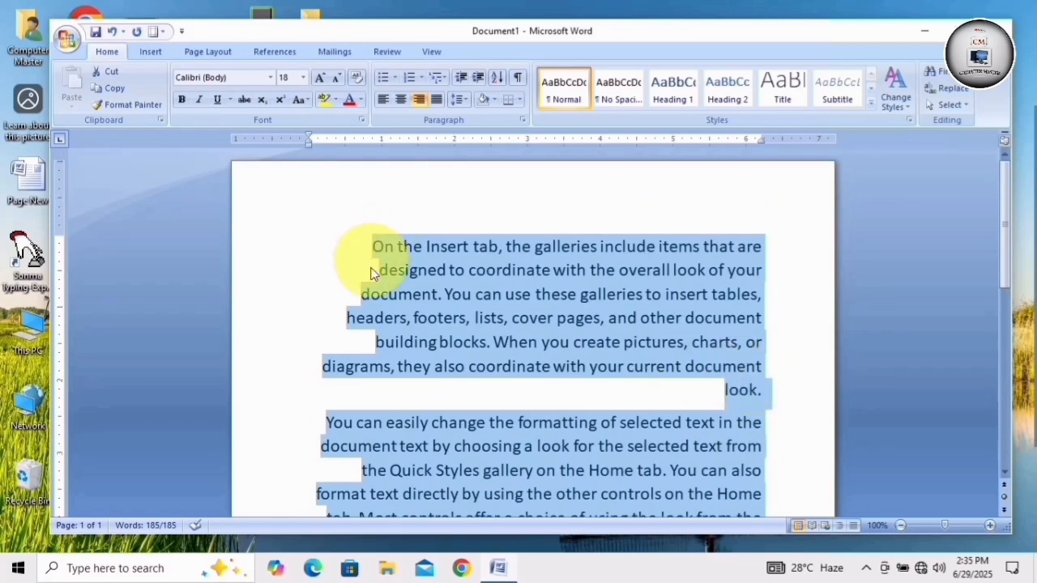
pyautogui.scroll(-4, 370, 328)
pyautogui.scroll(2, 368, 326)
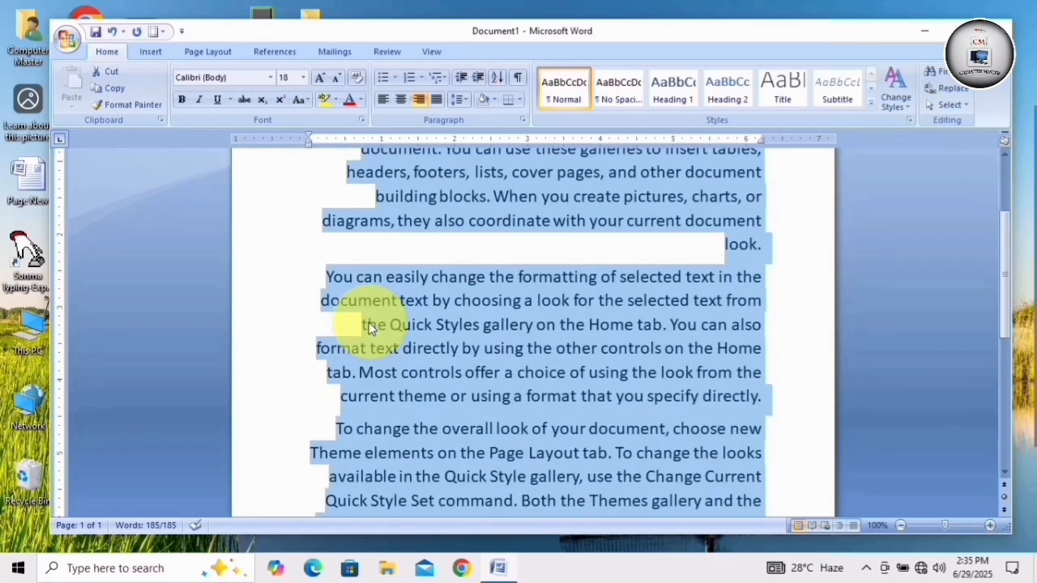
pyautogui.scroll(2, 368, 327)
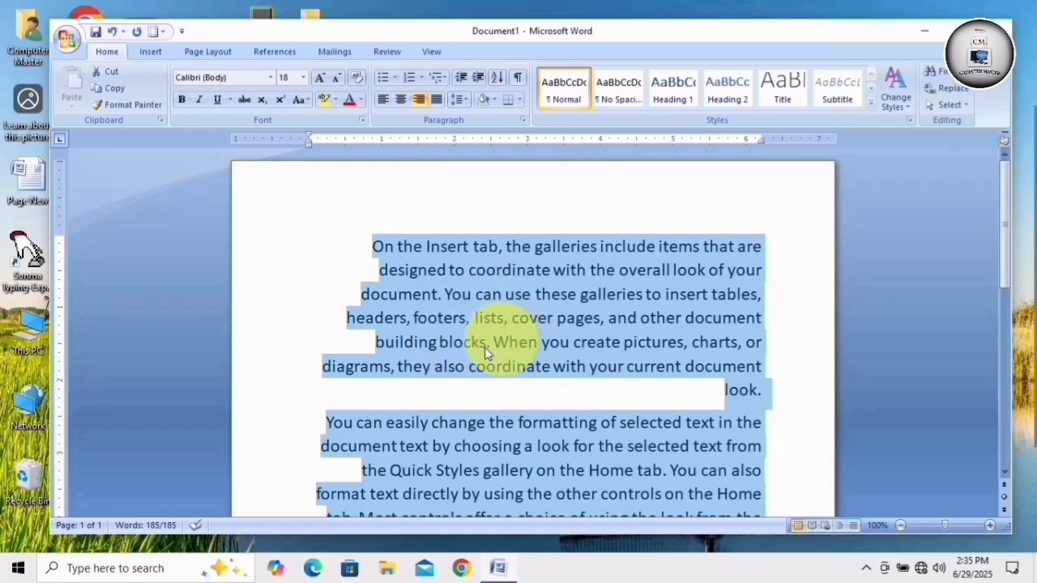
# Set the selected paragraphs back to left alignment.
pyautogui.hotkey('ctrl', 'l')
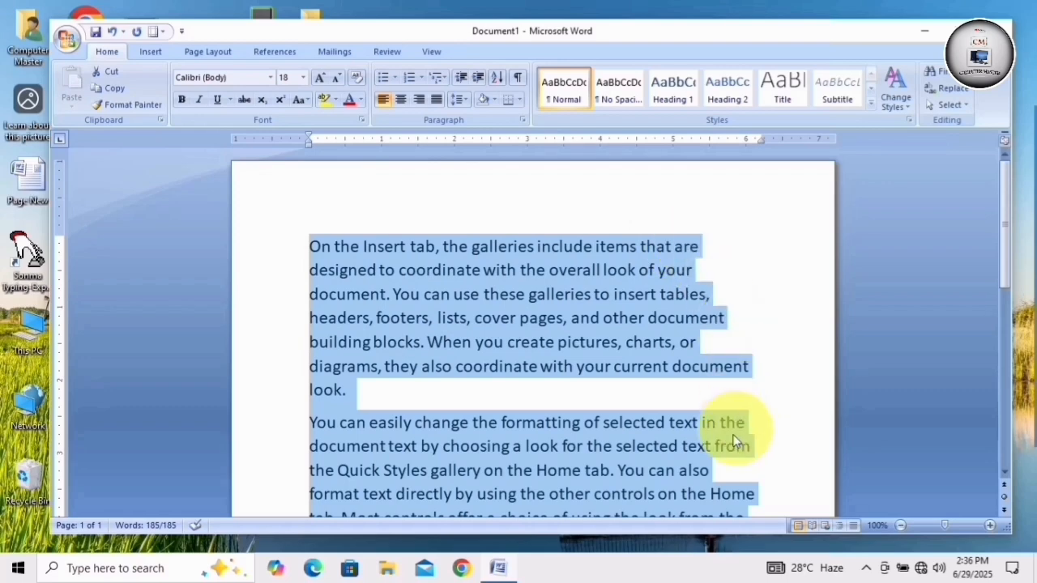
pyautogui.scroll(-2, 655, 311)
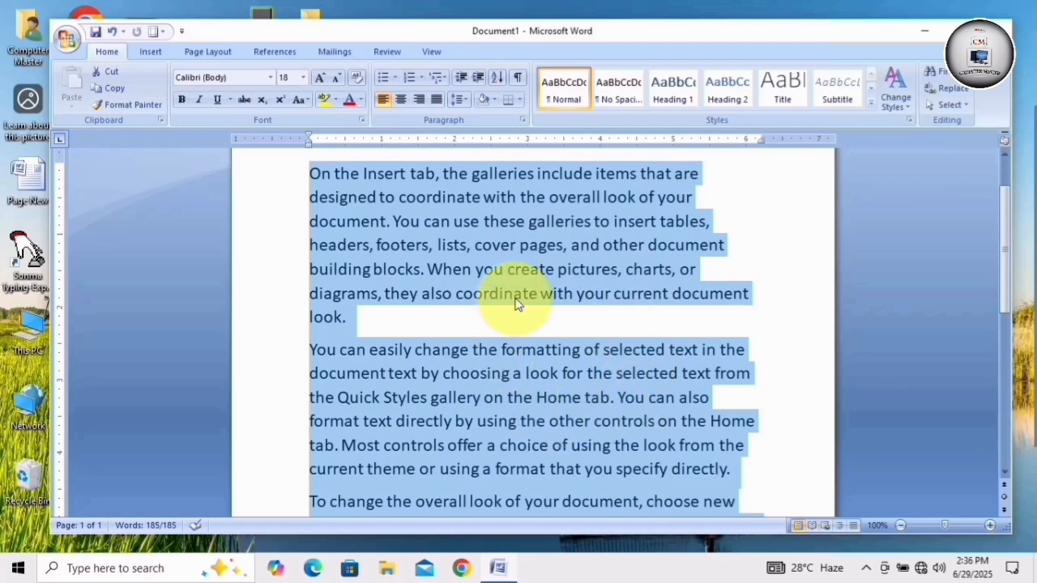
pyautogui.scroll(2, 575, 346)
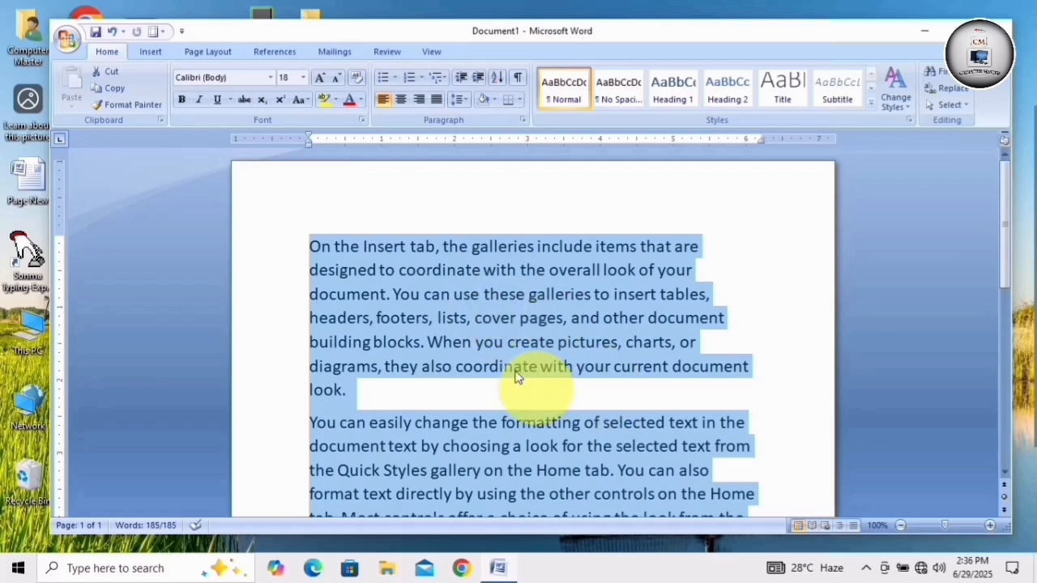
# Justify all the selected paragraphs, then review both text edges from the first paragraph to the last.
pyautogui.click(434, 99)
pyautogui.scroll(-3, 476, 269)
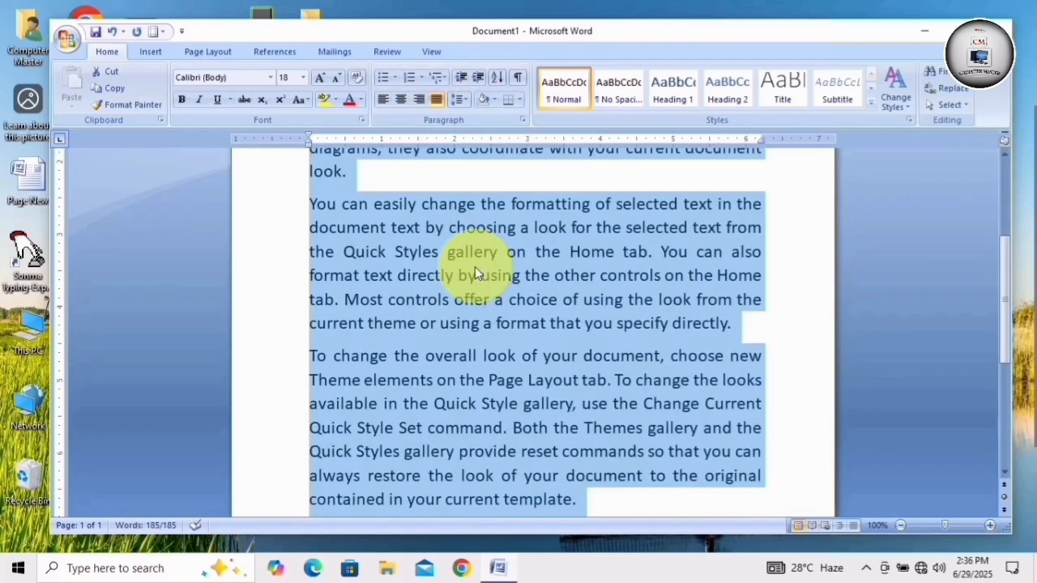
pyautogui.scroll(-2, 475, 272)
pyautogui.scroll(5, 475, 271)
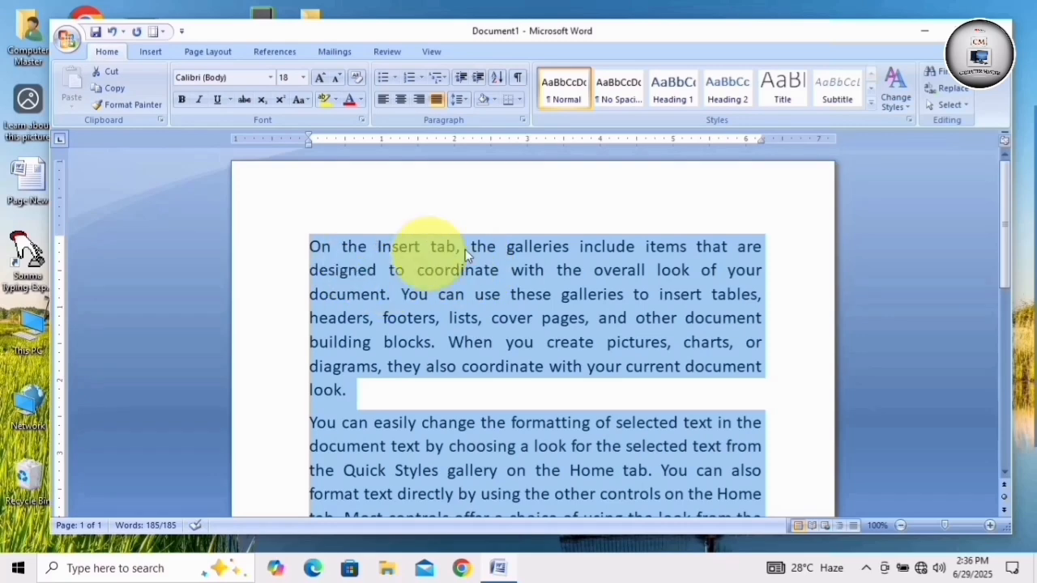
pyautogui.scroll(-1, 586, 363)
pyautogui.scroll(-1, 636, 300)
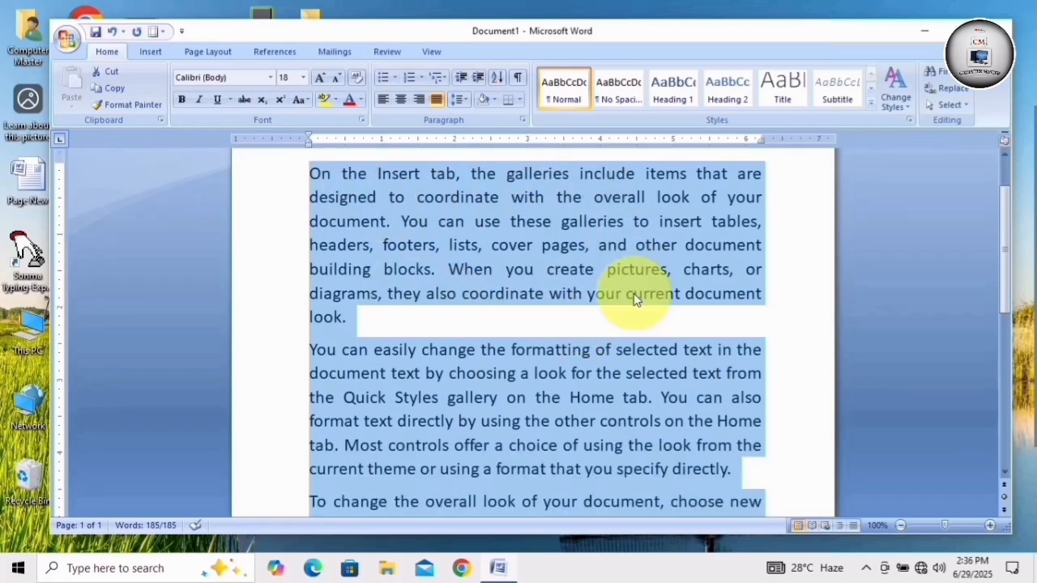
pyautogui.scroll(-3, 636, 296)
pyautogui.scroll(4, 634, 294)
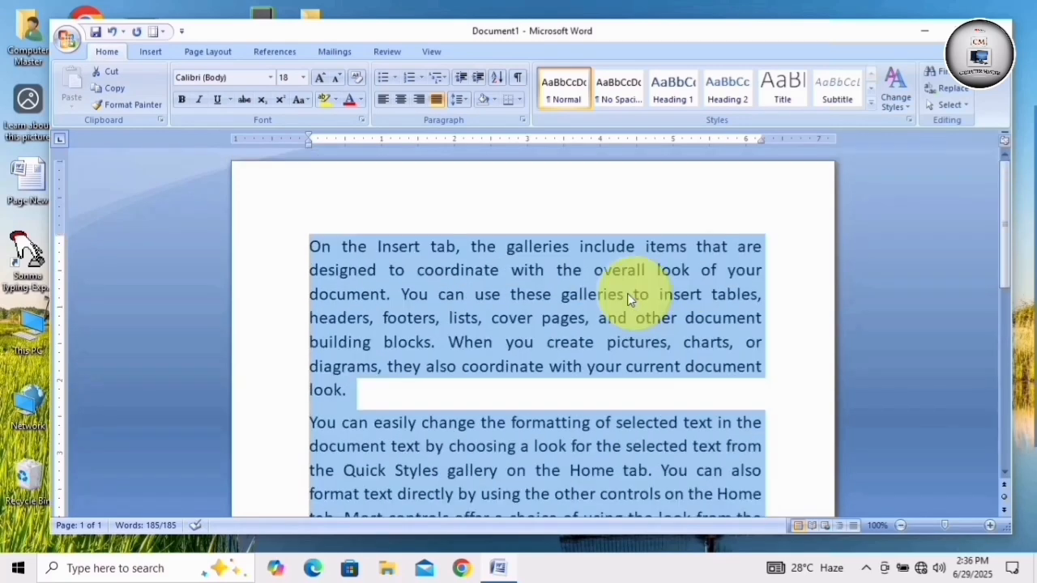
pyautogui.scroll(-2, 567, 255)
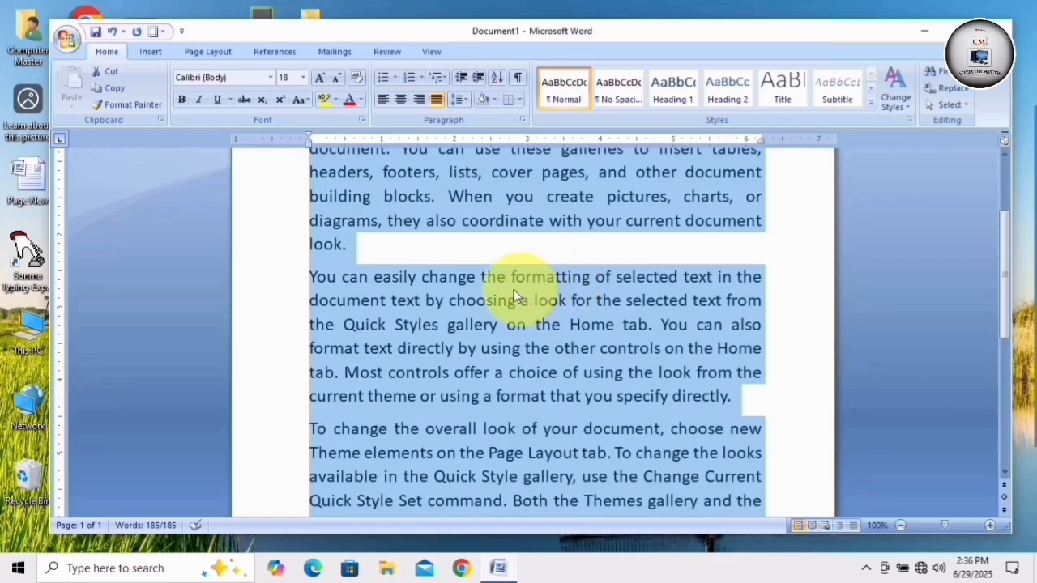
pyautogui.scroll(-2, 587, 296)
pyautogui.scroll(4, 580, 296)
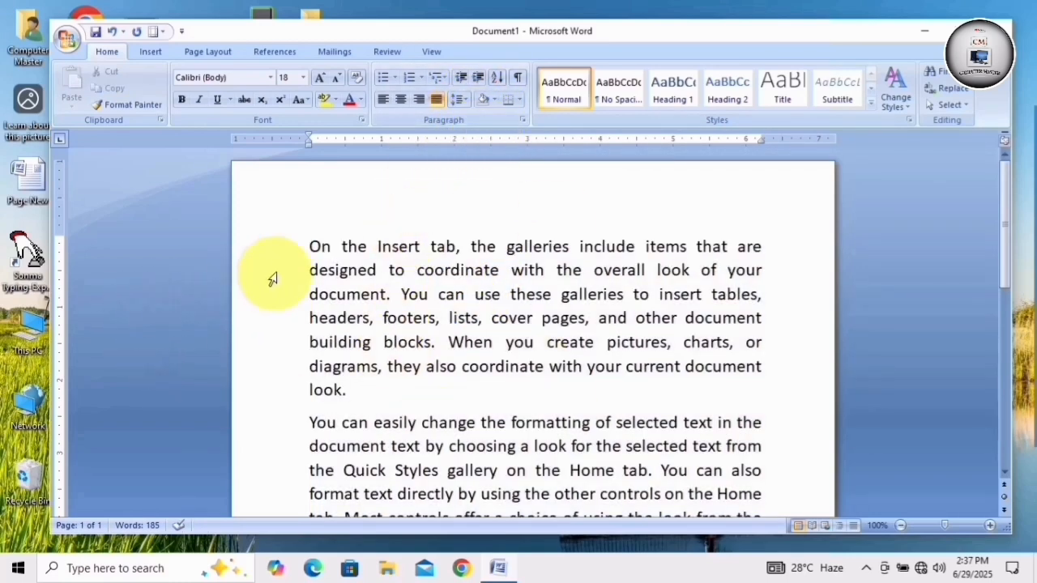
# Select the whole first paragraph and set its line spacing to 1.15.
pyautogui.moveTo(309, 247); pyautogui.dragTo(764, 377)
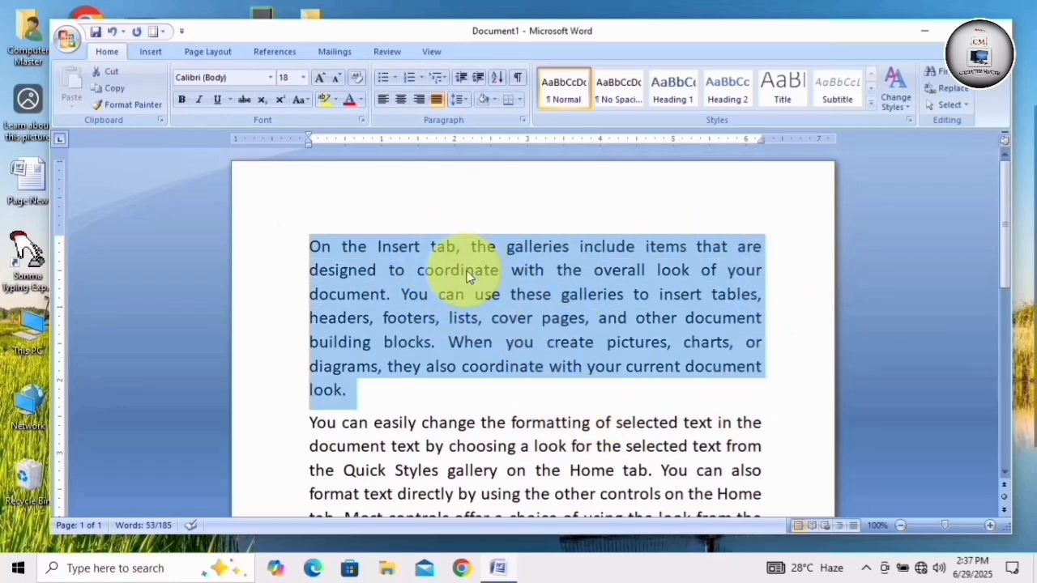
pyautogui.click(467, 100)
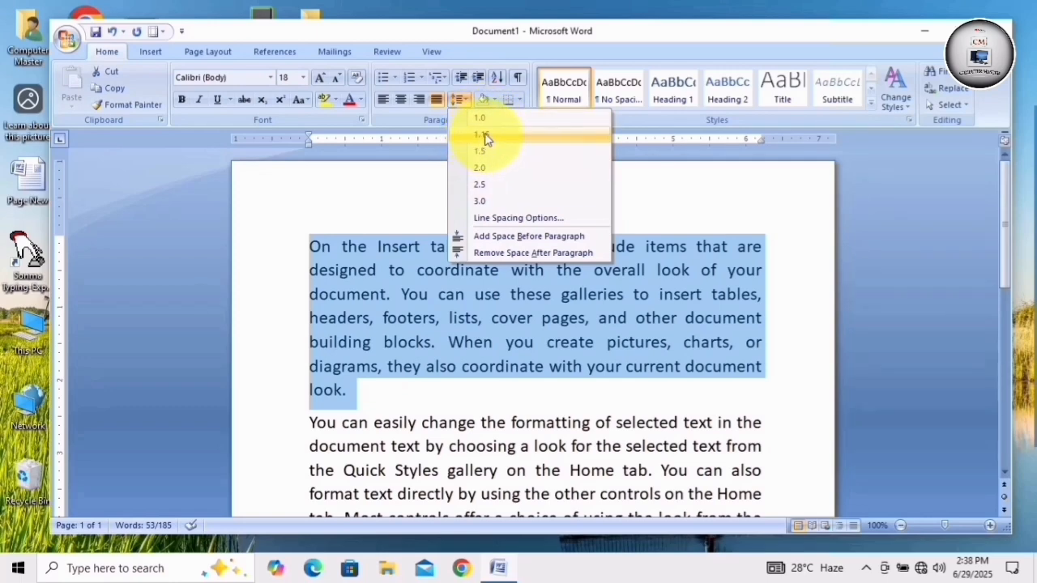
pyautogui.click(486, 135)
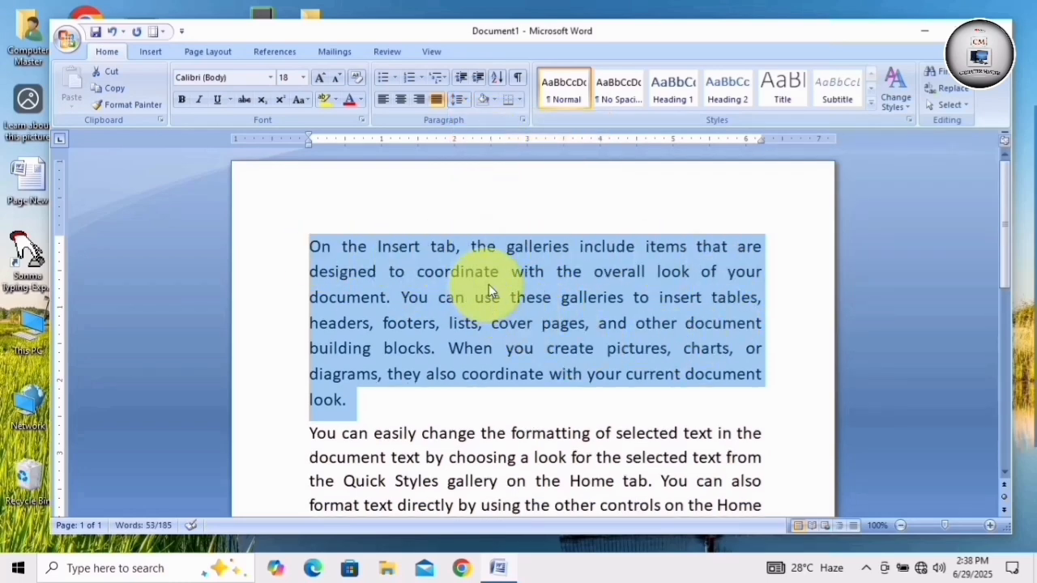
# Try line spacing 1.5 and 2.0 on the first paragraph and compare the gaps between its lines.
pyautogui.click(461, 100)
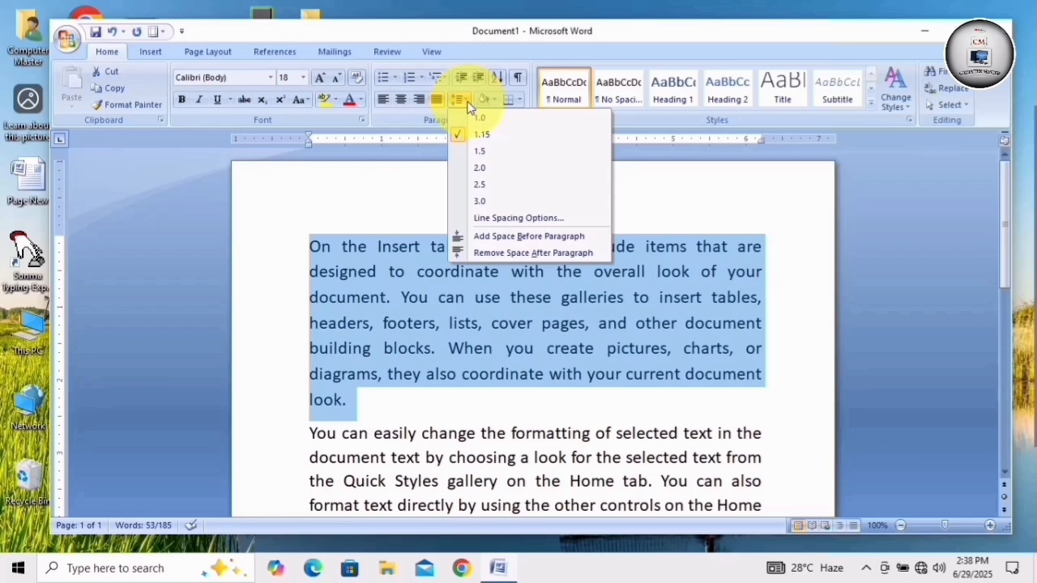
pyautogui.click(481, 152)
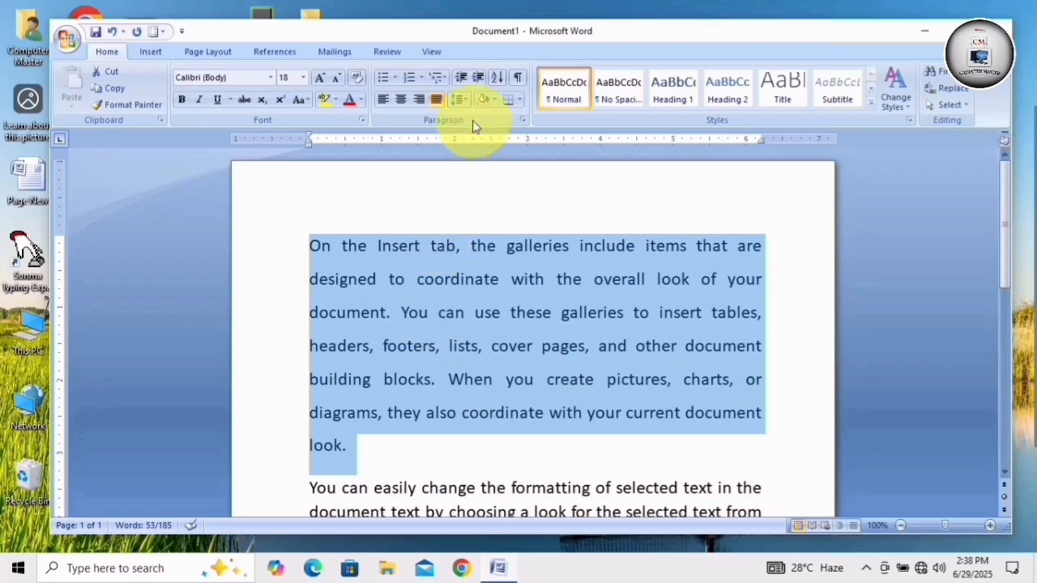
pyautogui.click(463, 99)
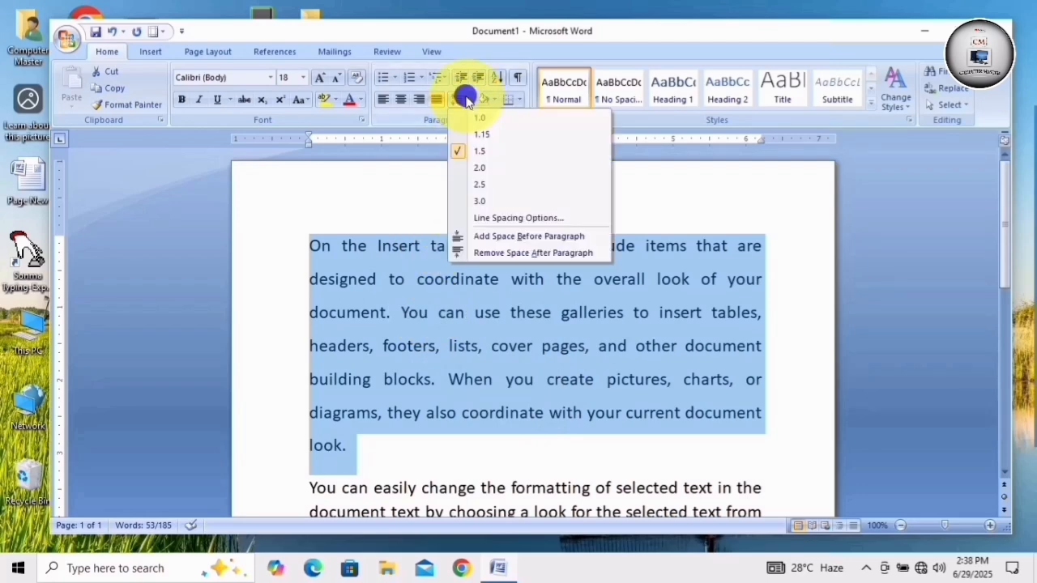
pyautogui.click(487, 170)
pyautogui.scroll(-1, 480, 314)
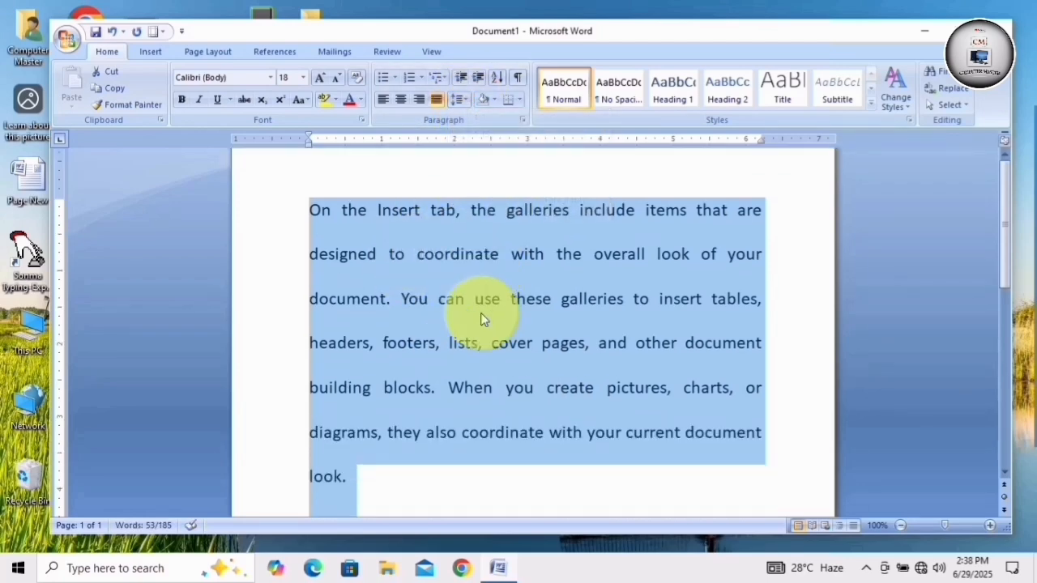
pyautogui.scroll(1, 480, 313)
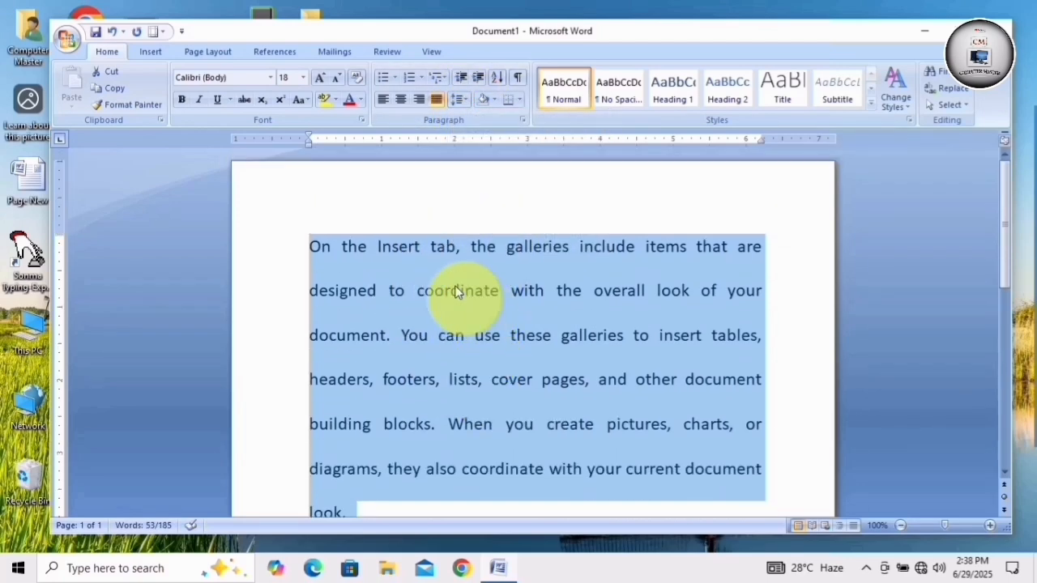
# Try line spacing 2.5 on the first paragraph, then set it to 1.0.
pyautogui.click(459, 99)
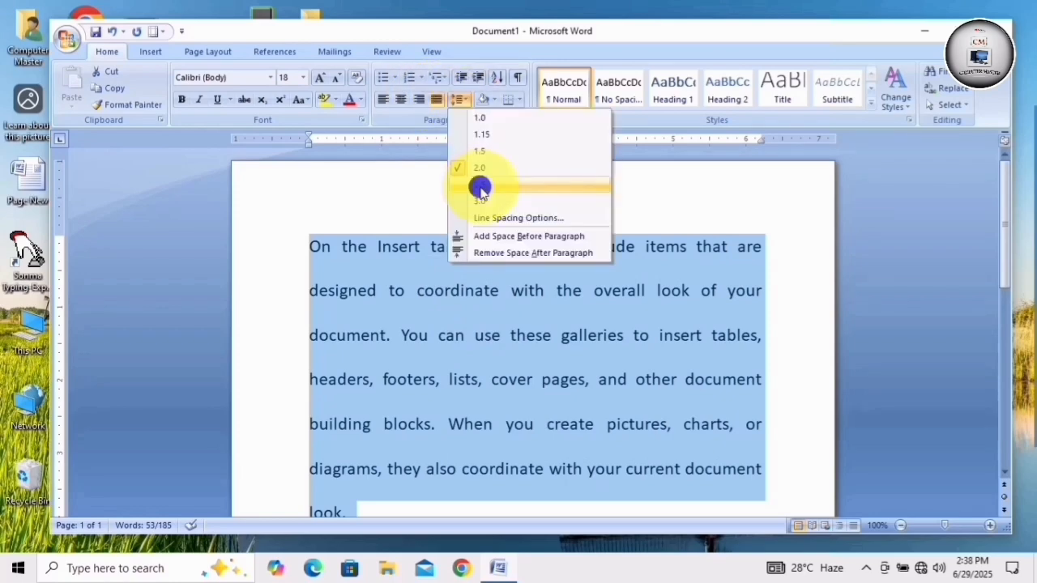
pyautogui.click(480, 188)
pyautogui.scroll(-2, 465, 321)
pyautogui.scroll(-1, 494, 263)
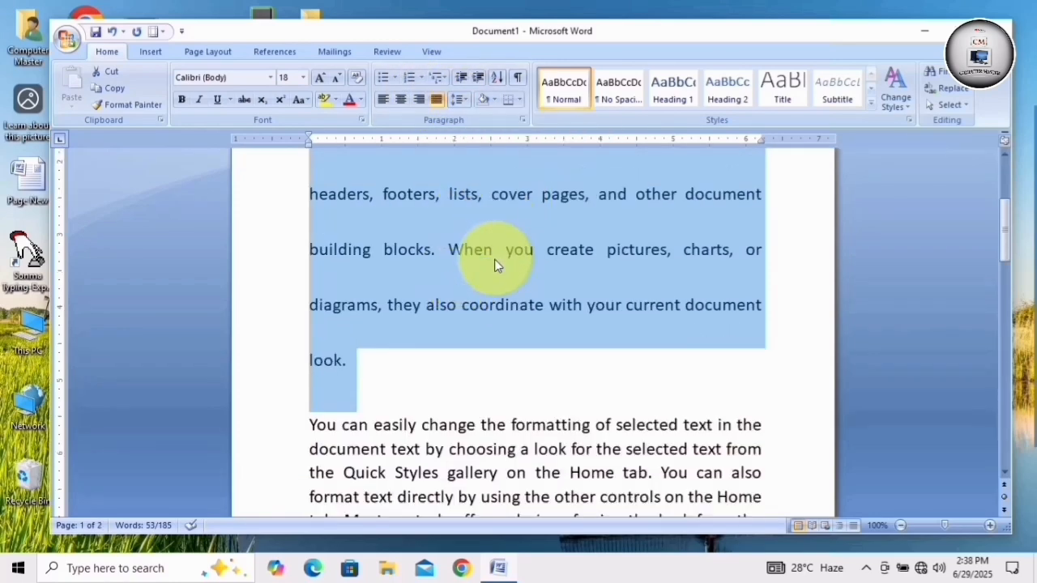
pyautogui.scroll(6, 492, 262)
pyautogui.click(465, 99)
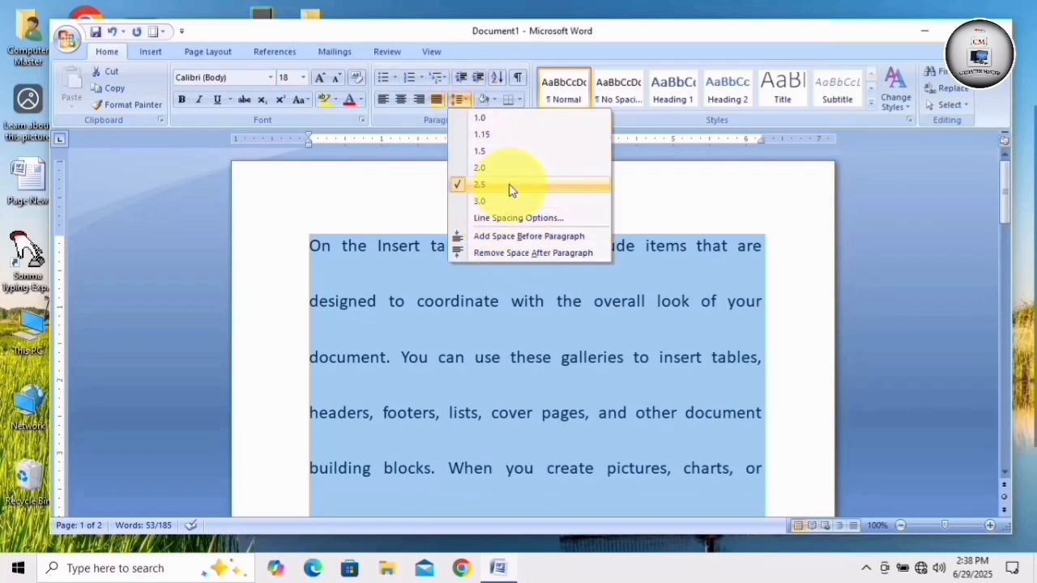
pyautogui.click(480, 118)
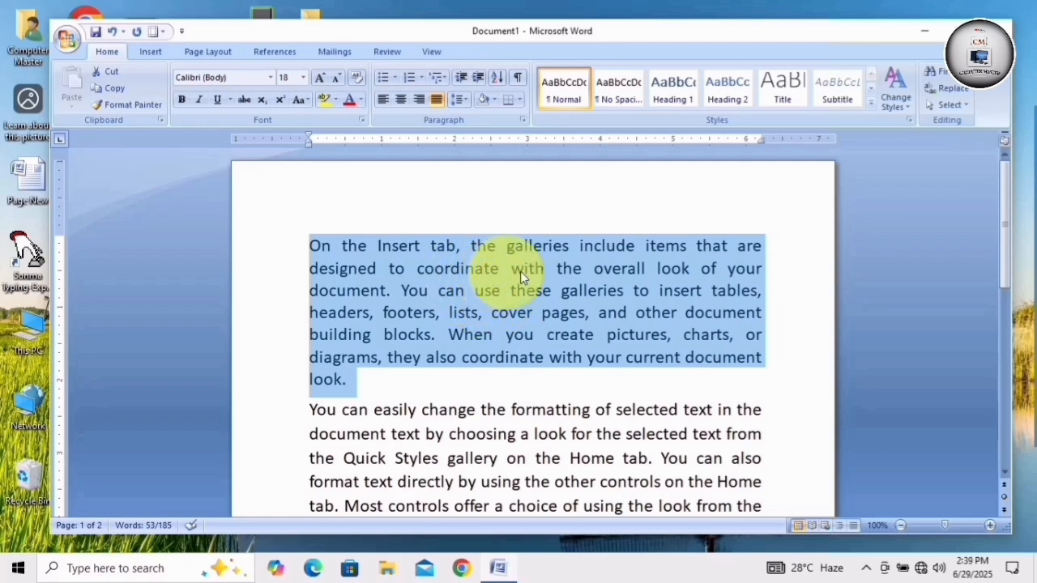
# Apply the standard Orange shading to the first paragraph and deselect the text to view the background.
pyautogui.click(492, 98)
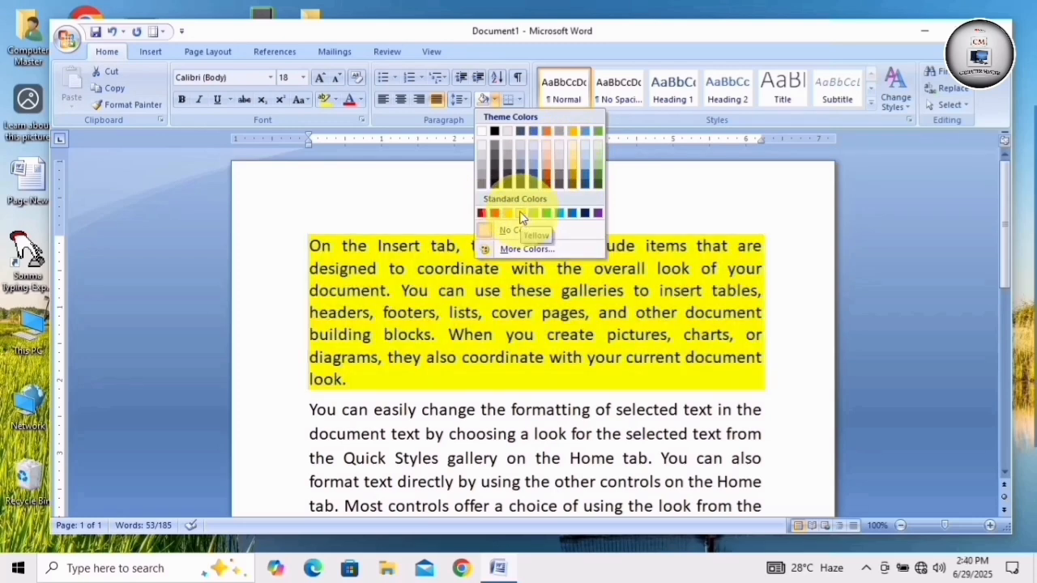
pyautogui.click(509, 213)
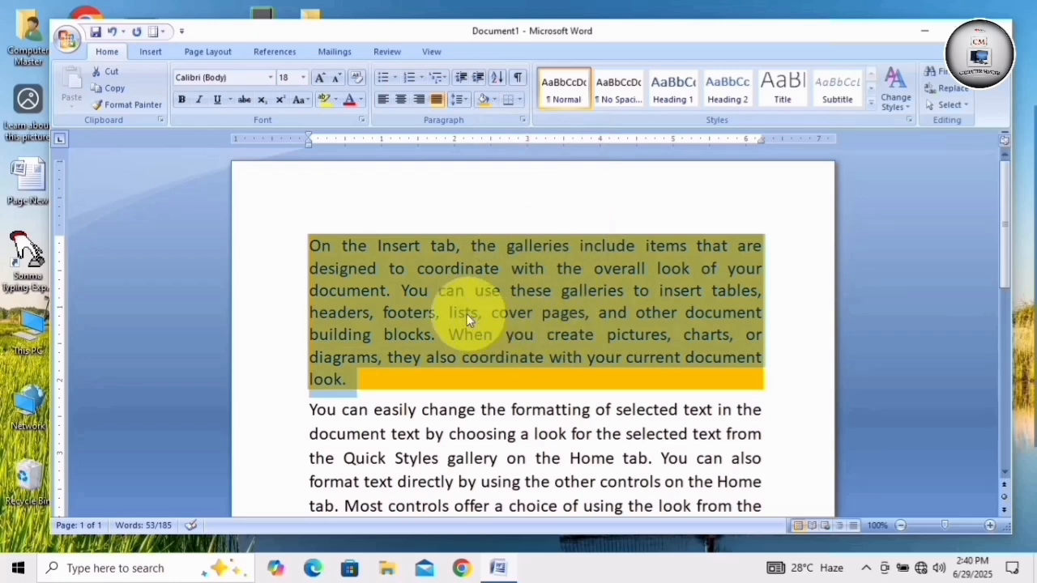
pyautogui.click(409, 350)
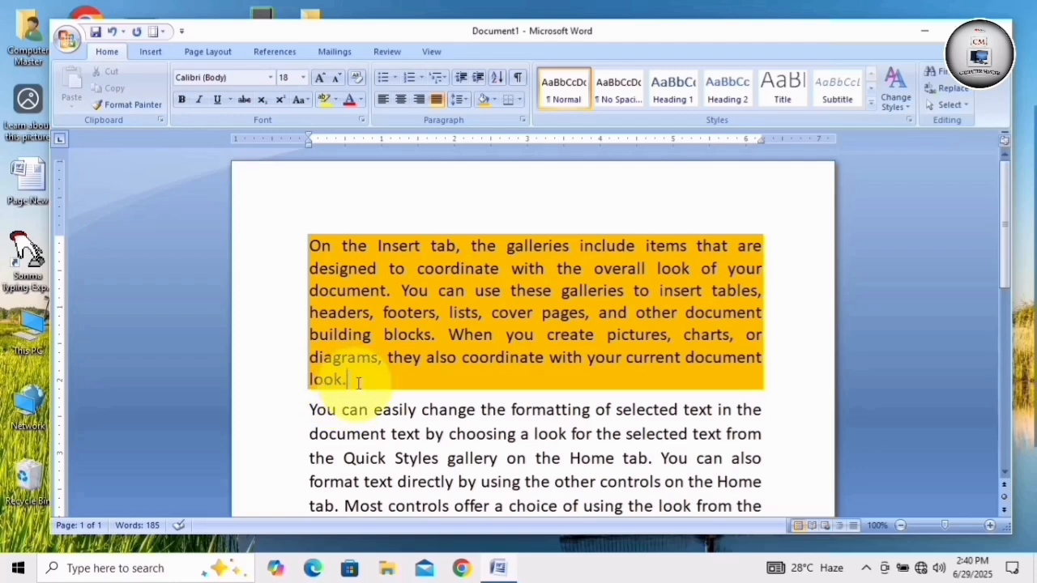
# Add four blank shaded lines after the first paragraph, then undo both the blank lines and the shading.
pyautogui.press('Return')
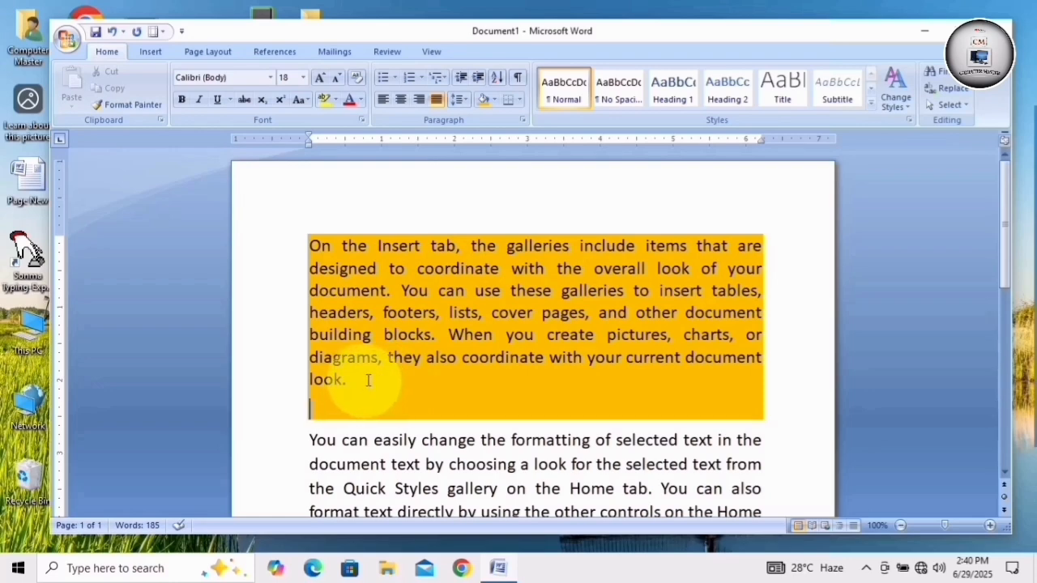
pyautogui.press('Return')
pyautogui.press('Return')
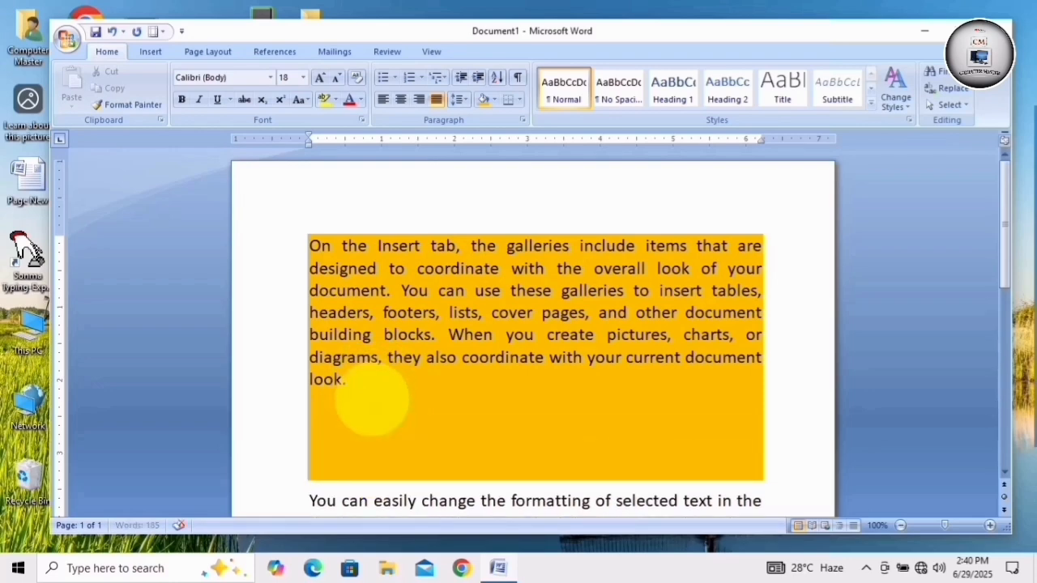
pyautogui.press('Return')
pyautogui.scroll(-1, 372, 397)
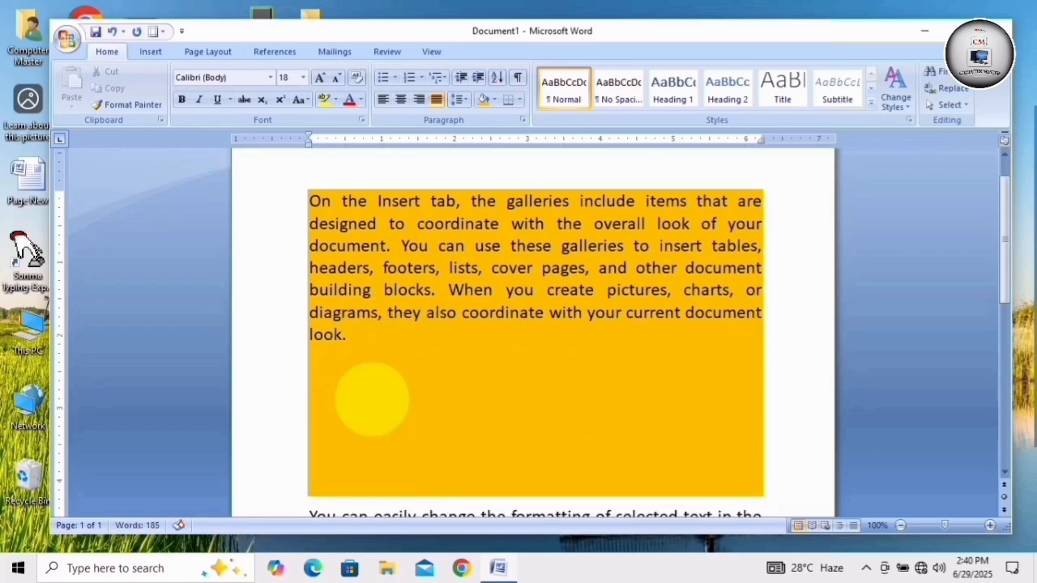
pyautogui.scroll(-1, 371, 397)
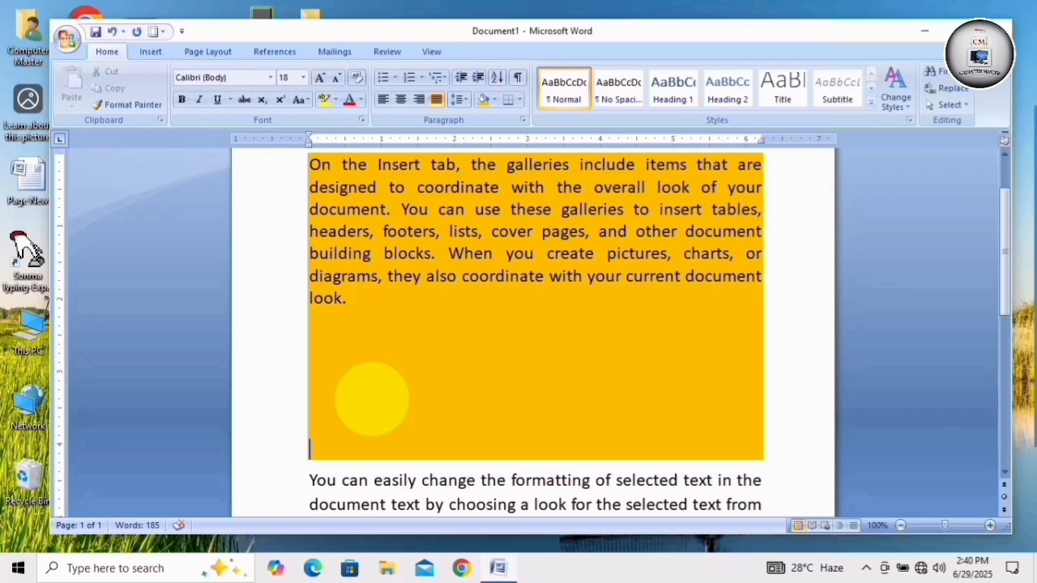
pyautogui.scroll(2, 371, 397)
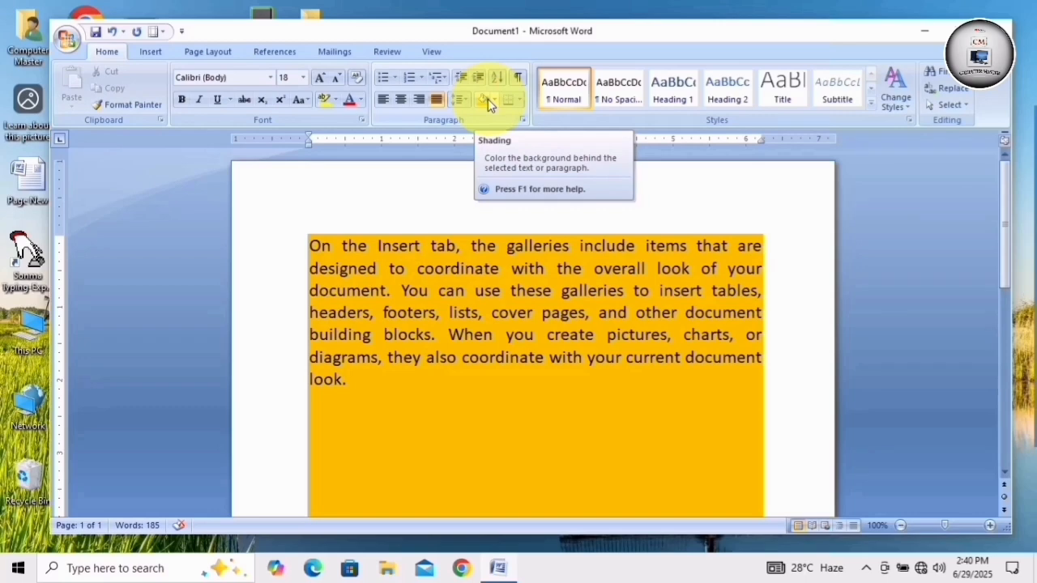
pyautogui.hotkey('ctrl', 'z')
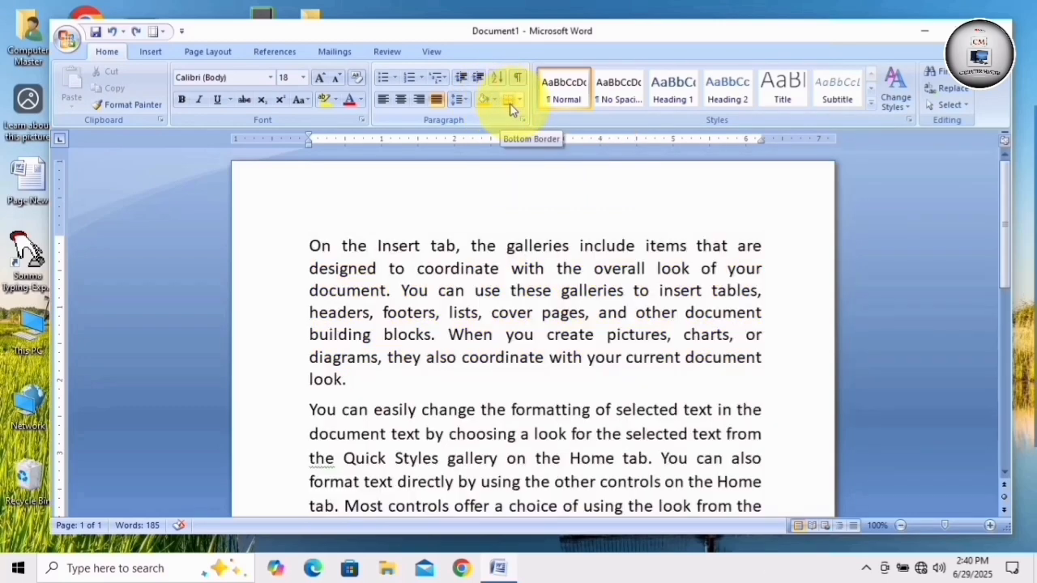
pyautogui.click(519, 101)
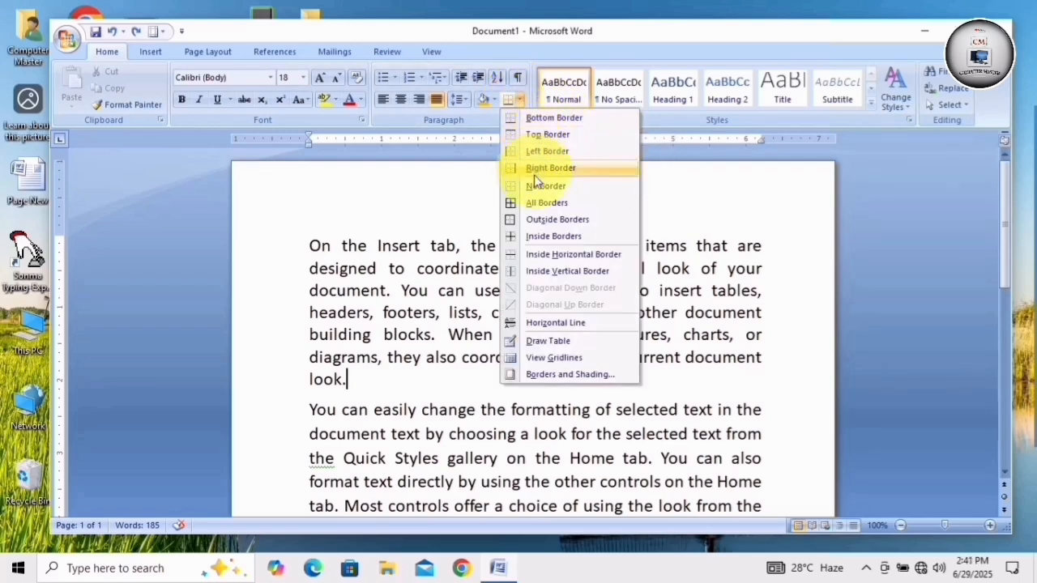
pyautogui.click(582, 279)
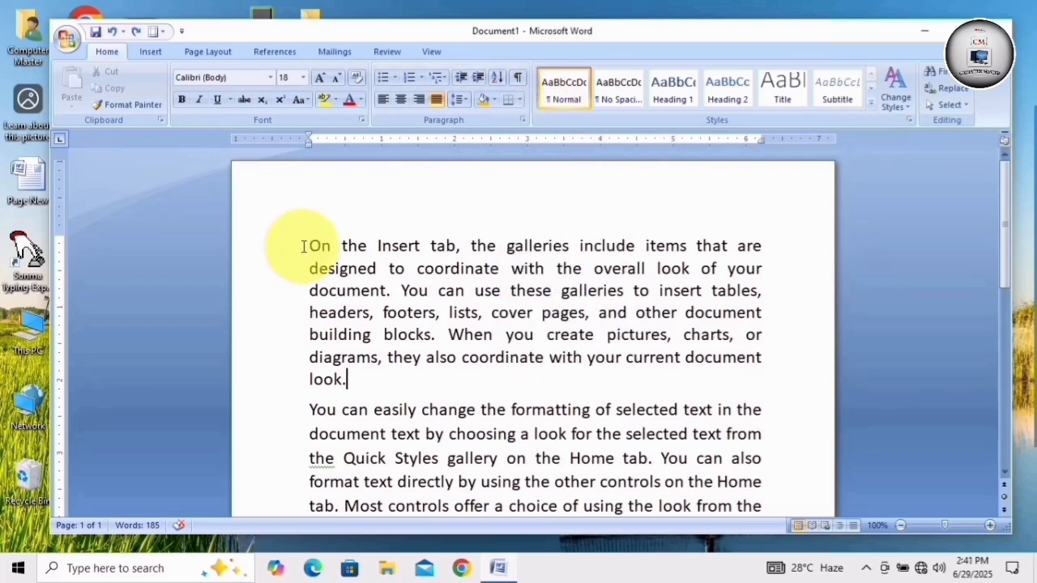
pyautogui.scroll(-3, 695, 287)
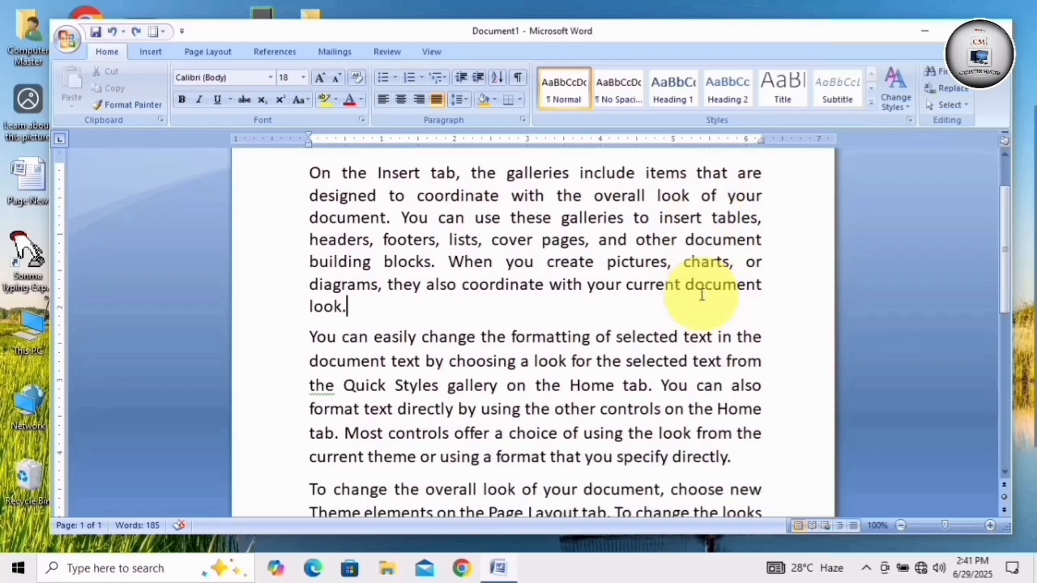
pyautogui.scroll(4, 697, 308)
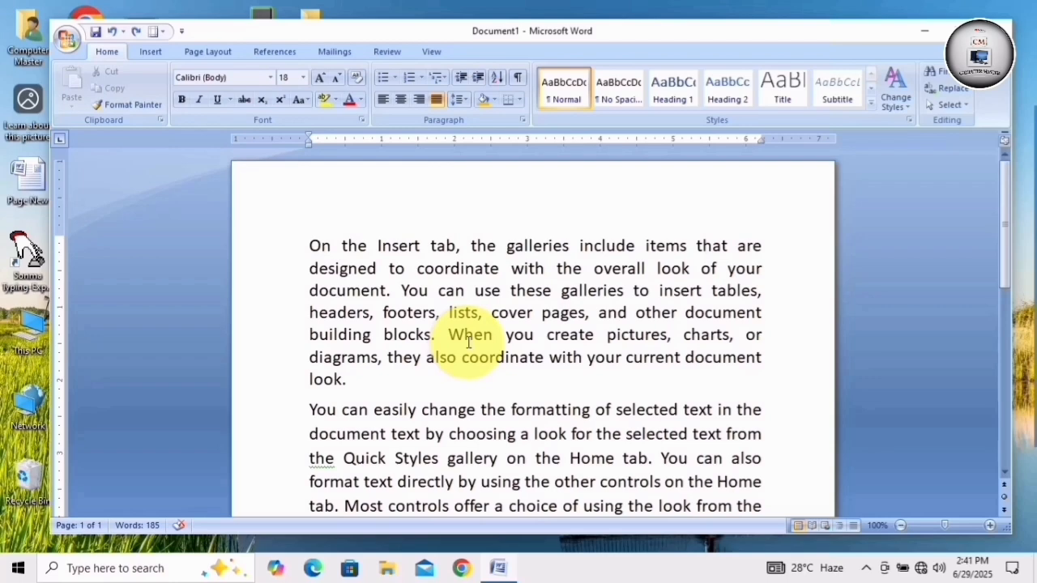
# Select the whole document text and apply outside borders, then check the frame down to its lower edge.
pyautogui.hotkey('ctrl', 'a')
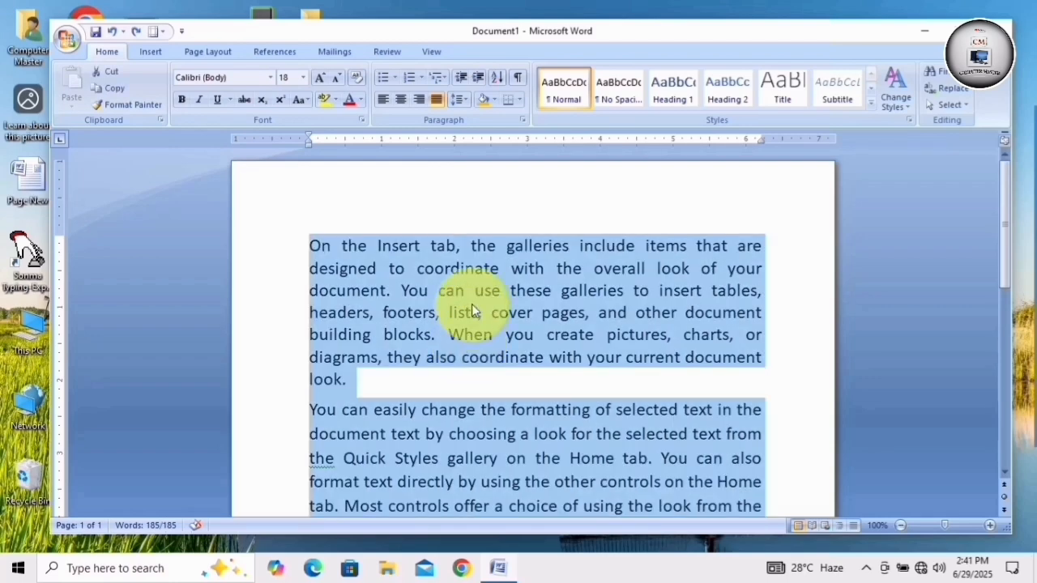
pyautogui.click(519, 99)
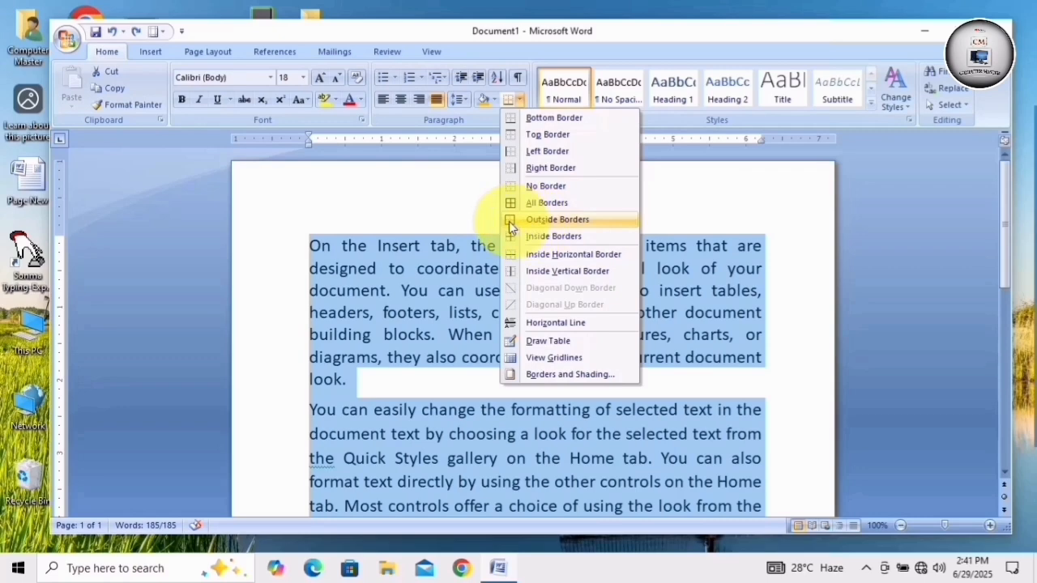
pyautogui.click(554, 220)
pyautogui.scroll(-1, 489, 274)
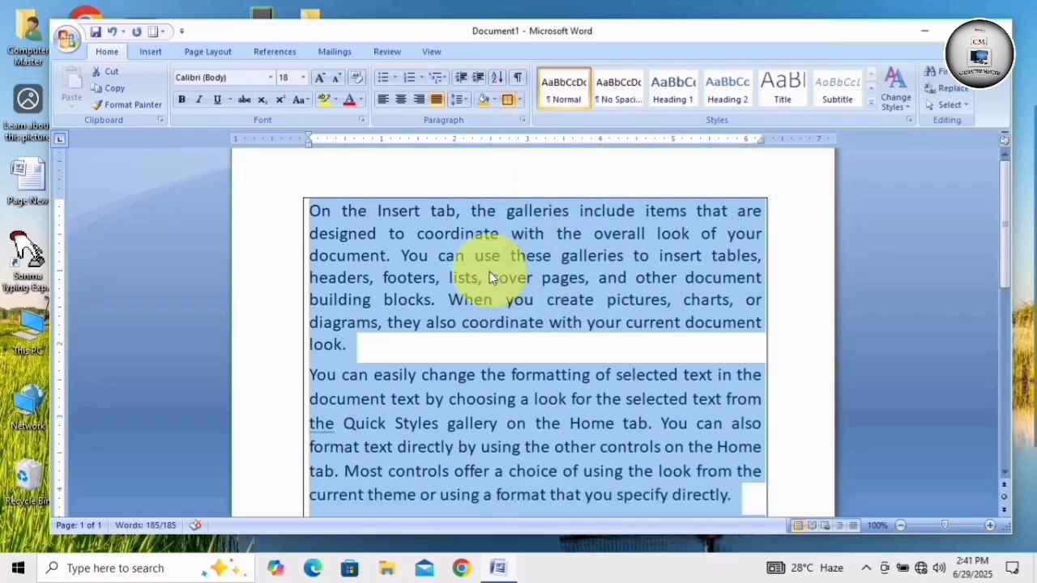
pyautogui.scroll(-10, 490, 272)
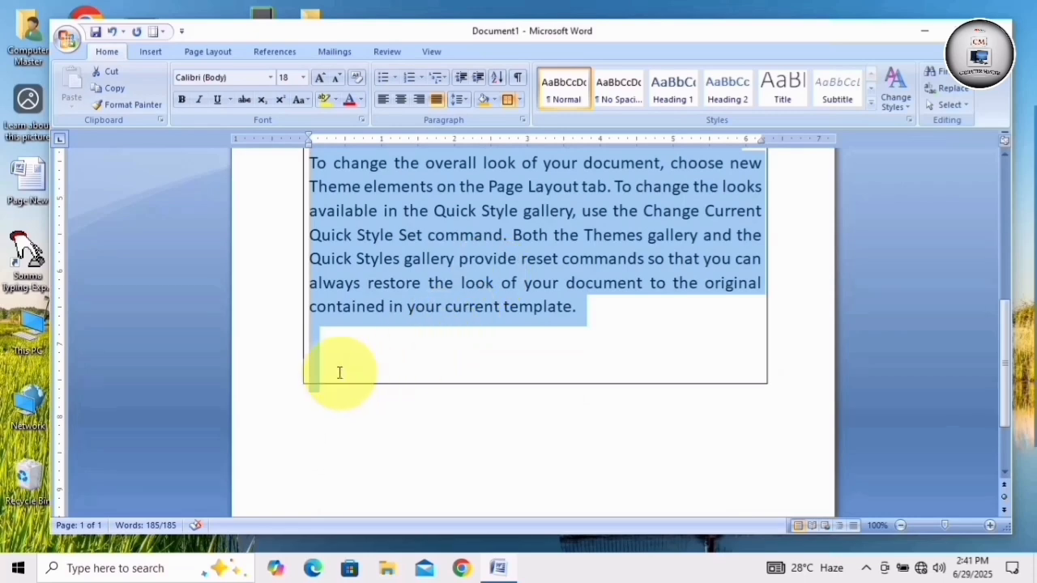
# Check the outside frame around the text, then select the whole document text and apply all borders.
pyautogui.scroll(10, 397, 409)
pyautogui.click(375, 397)
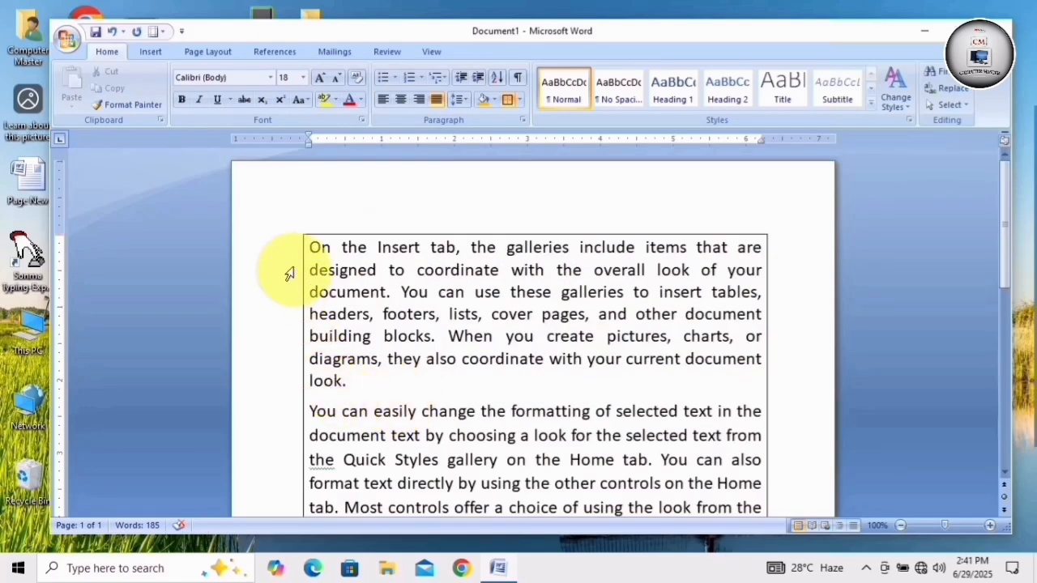
pyautogui.scroll(-7, 622, 261)
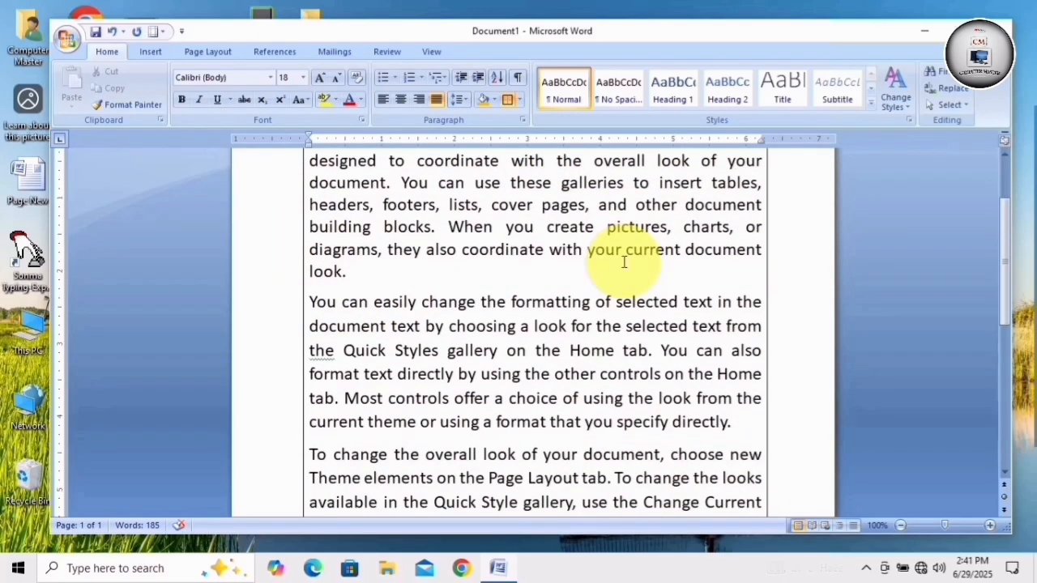
pyautogui.scroll(-2, 584, 431)
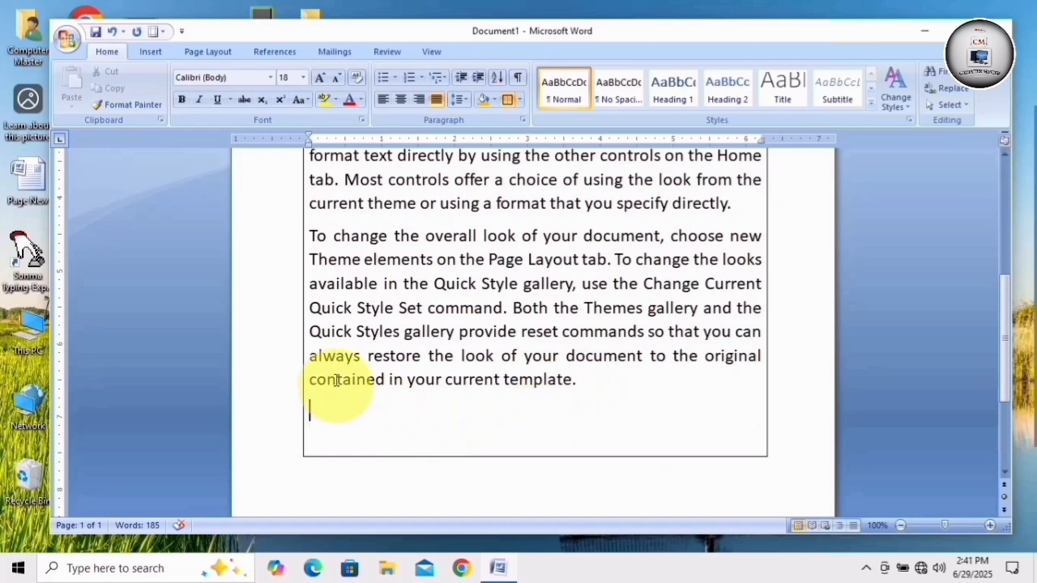
pyautogui.scroll(5, 514, 422)
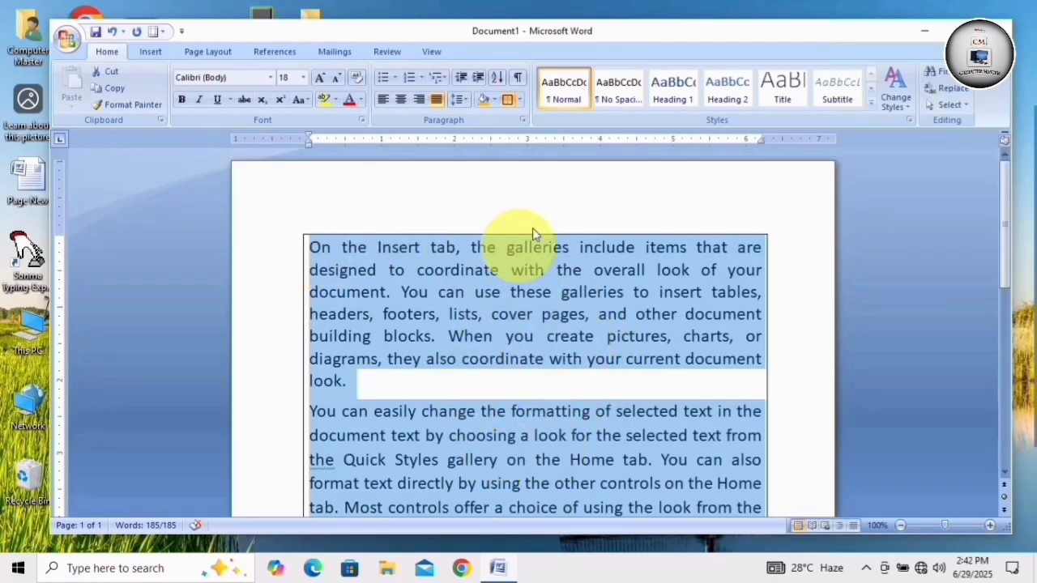
pyautogui.click(521, 104)
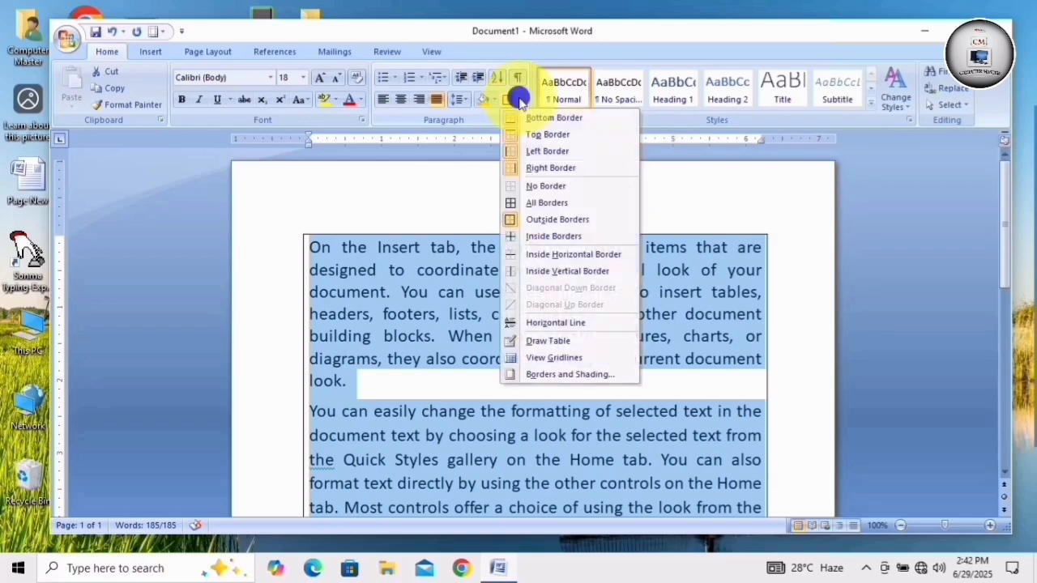
pyautogui.click(549, 205)
# Deselect the text and examine the borders between the paragraphs and around the empty lines at the end.
pyautogui.click(517, 337)
pyautogui.scroll(-1, 507, 321)
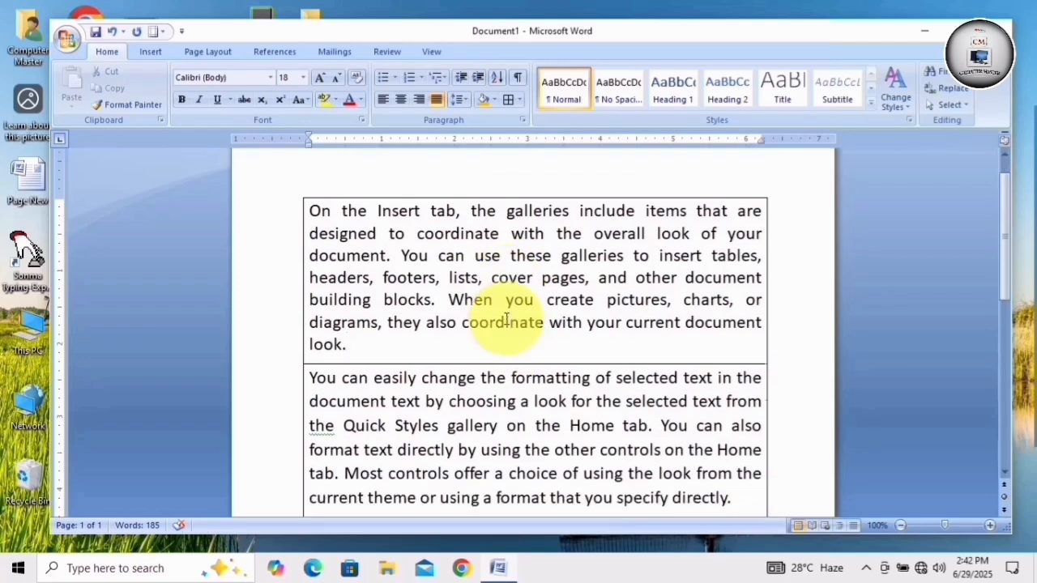
pyautogui.scroll(-1, 503, 314)
pyautogui.scroll(-1, 584, 251)
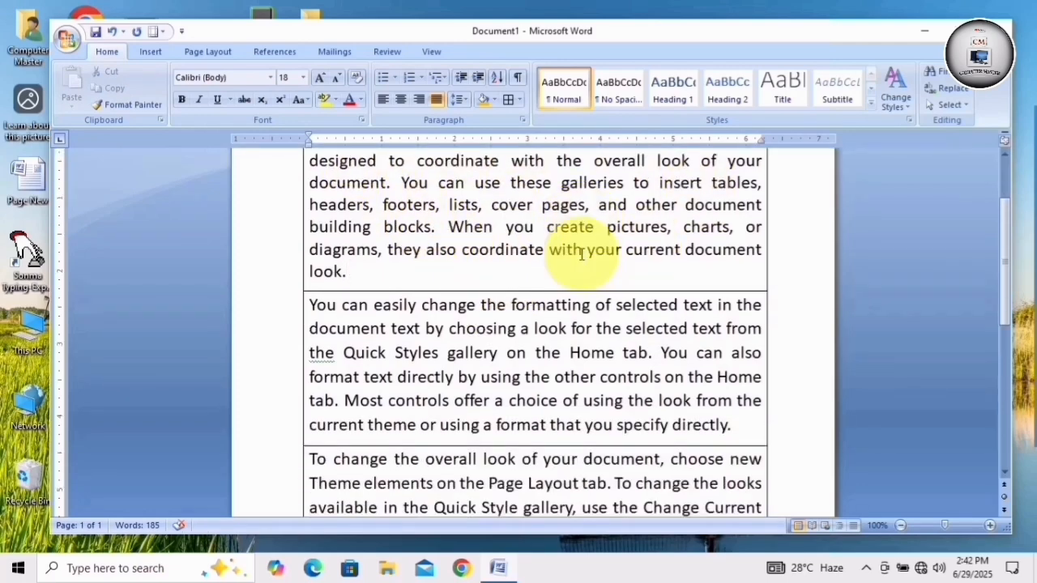
pyautogui.scroll(-1, 582, 254)
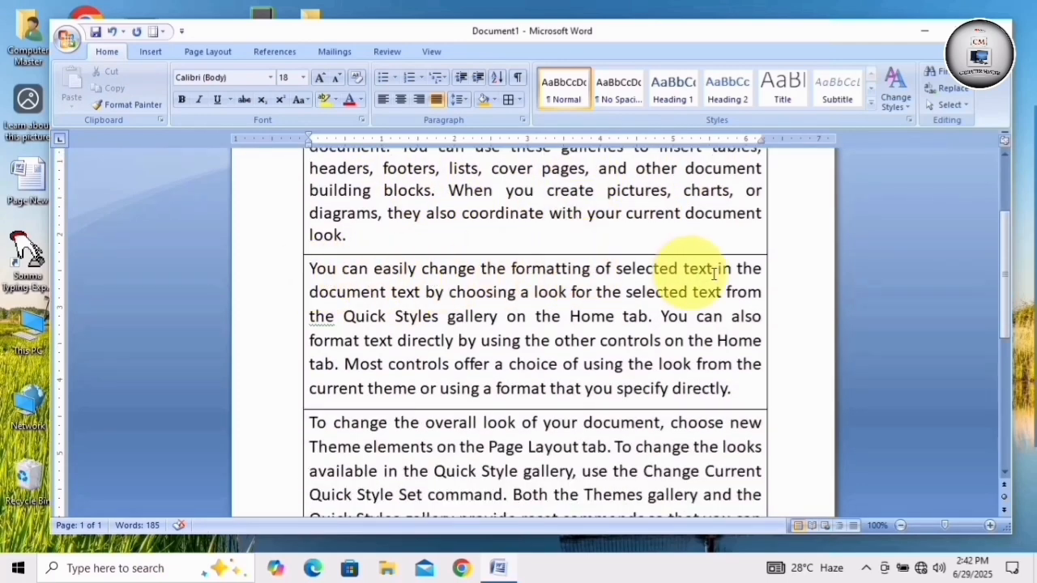
pyautogui.scroll(2, 532, 203)
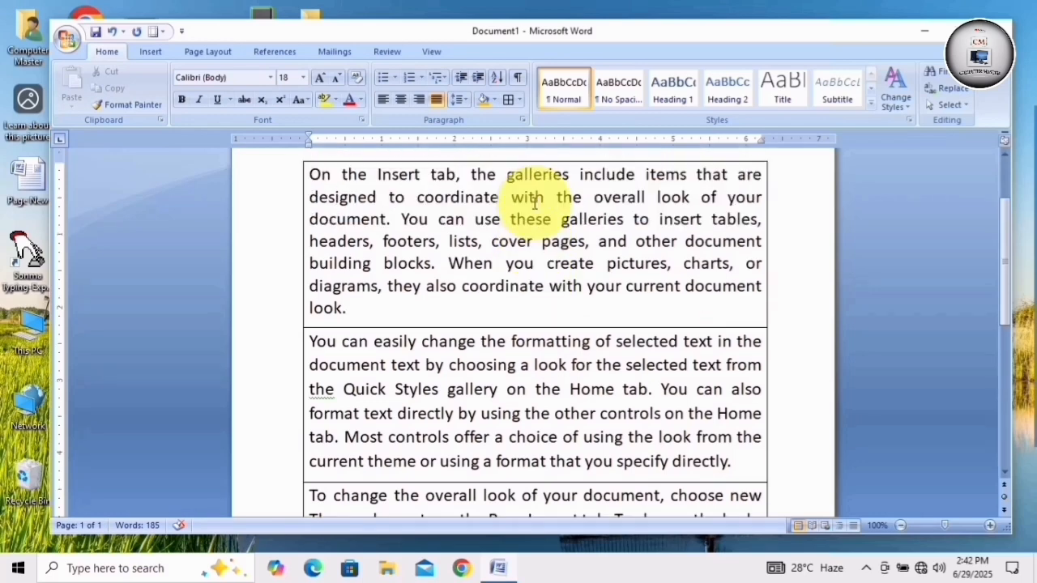
pyautogui.scroll(-7, 528, 202)
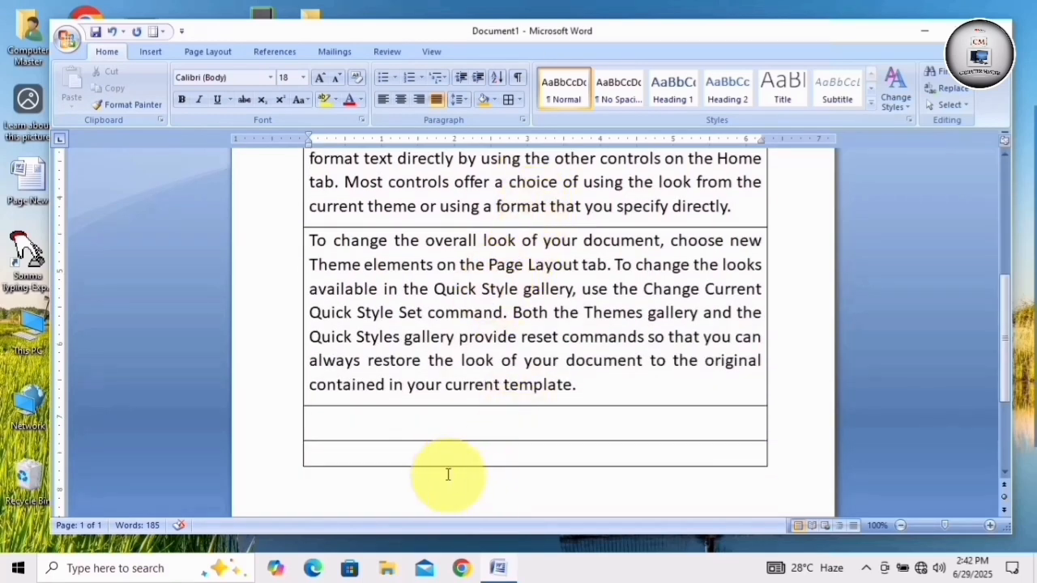
pyautogui.scroll(9, 568, 190)
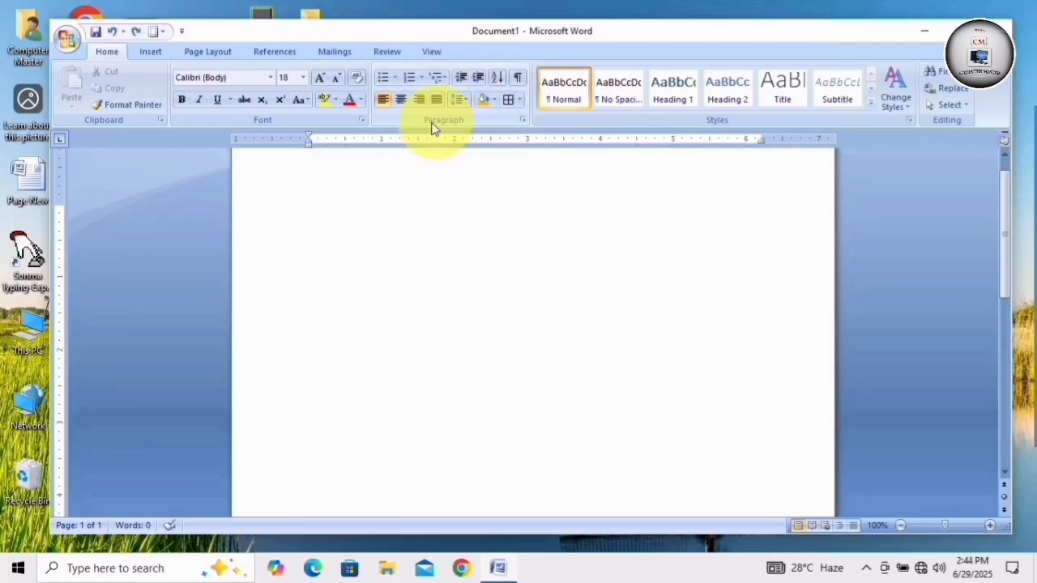
# Start a bulleted list with the arrowhead bullet in the empty document.
pyautogui.click(394, 78)
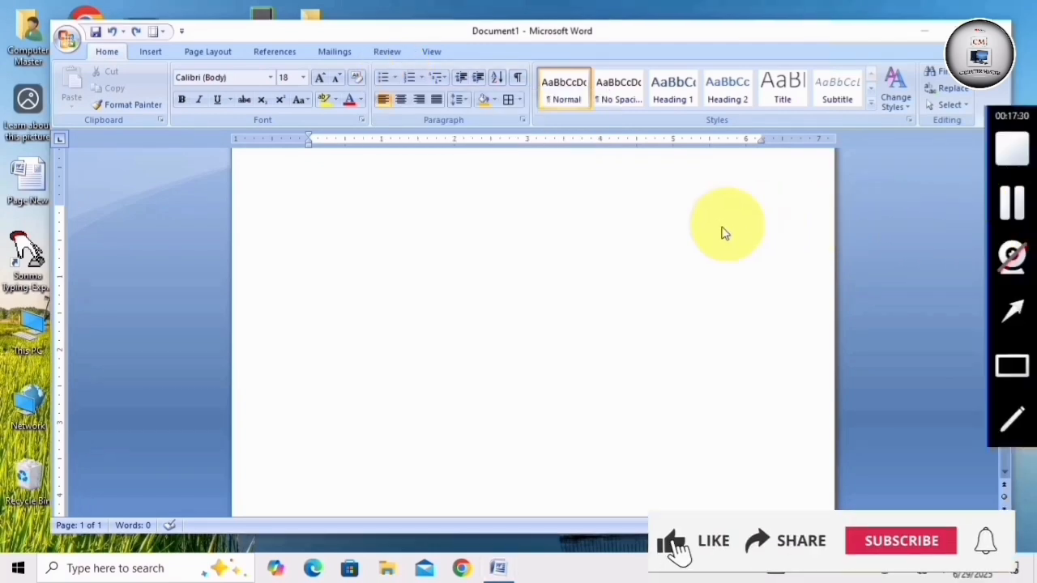
pyautogui.click(653, 241)
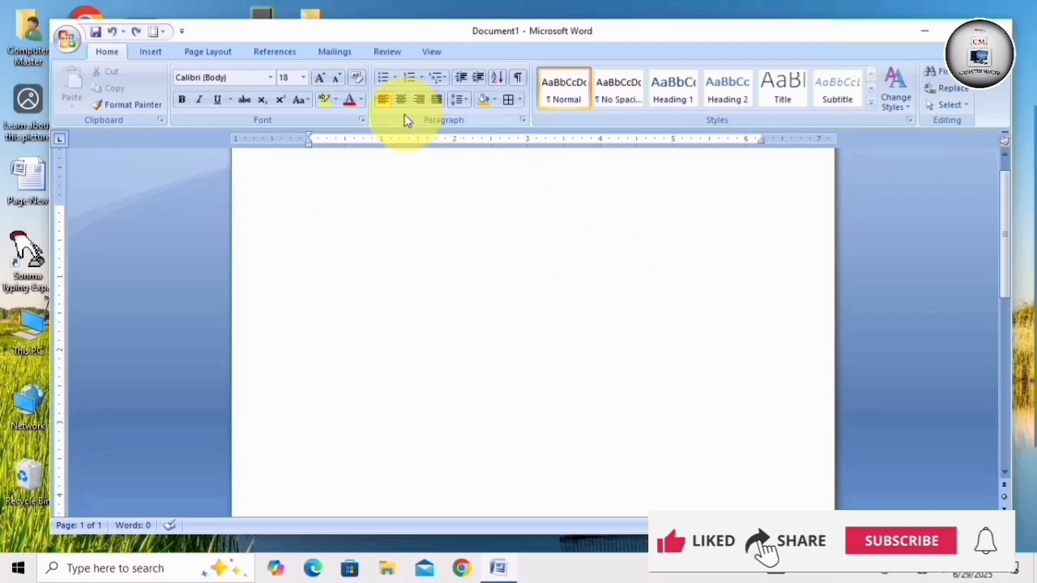
pyautogui.click(395, 79)
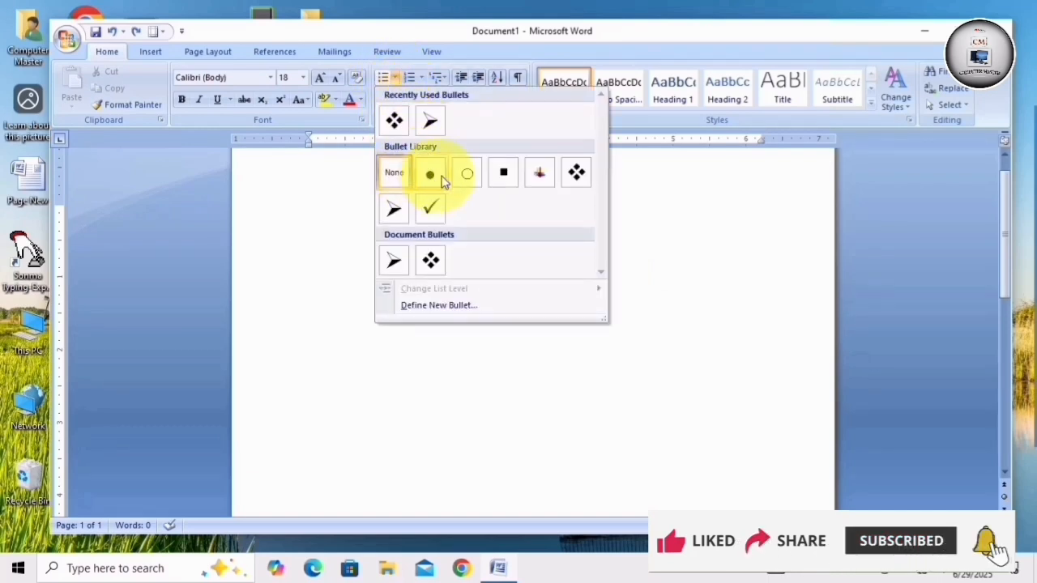
pyautogui.click(396, 261)
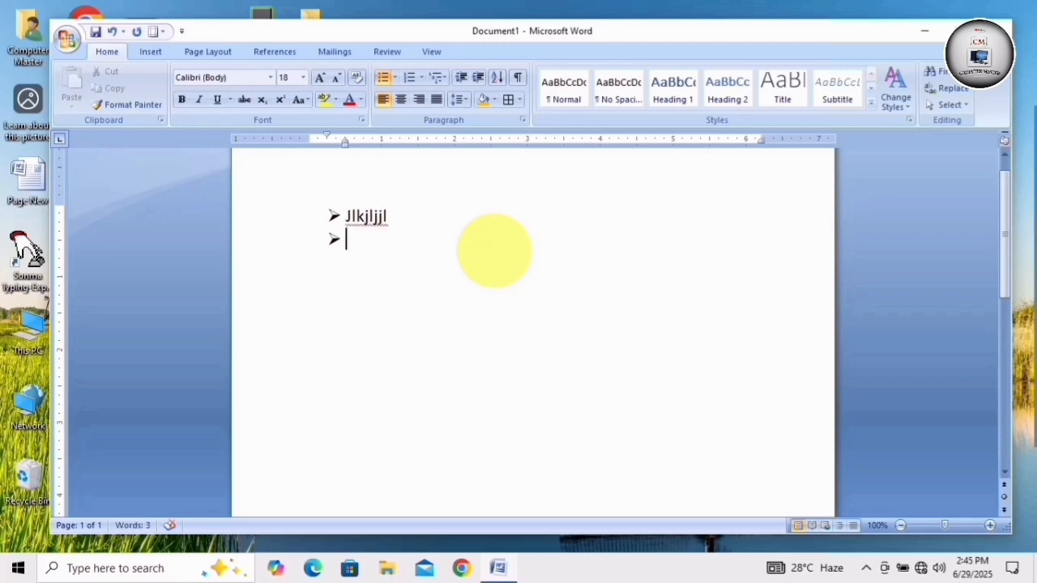
# Add the list items "Lkjlkjkl", "Hjklhjk", "Hjhjh" and "gdgd" below the first bullet.
pyautogui.write('lkjlkjkl')
pyautogui.press('Return')
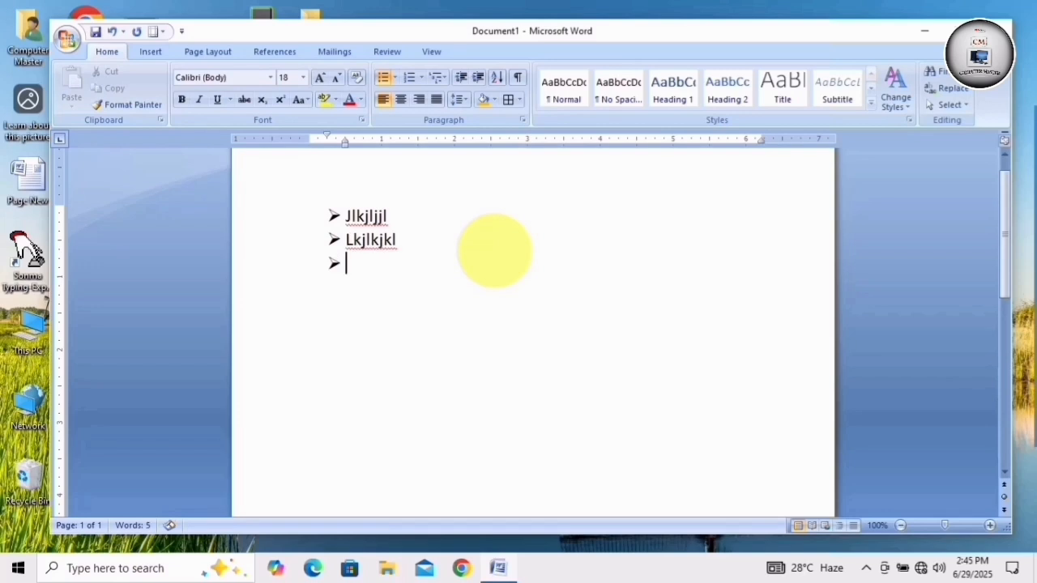
pyautogui.write('hjklhjk')
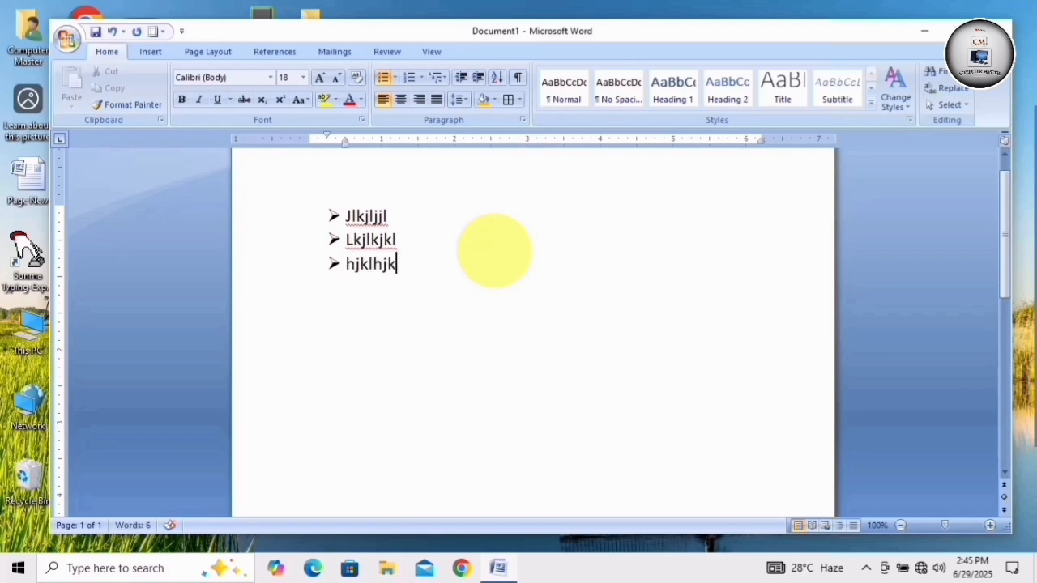
pyautogui.press('Return')
pyautogui.write('hjhjh')
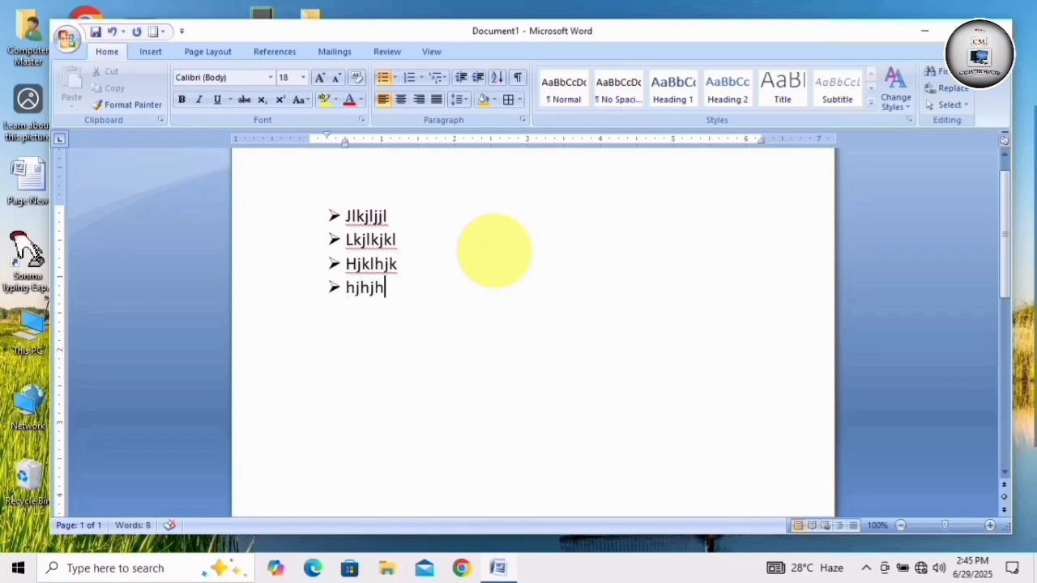
pyautogui.press('Return')
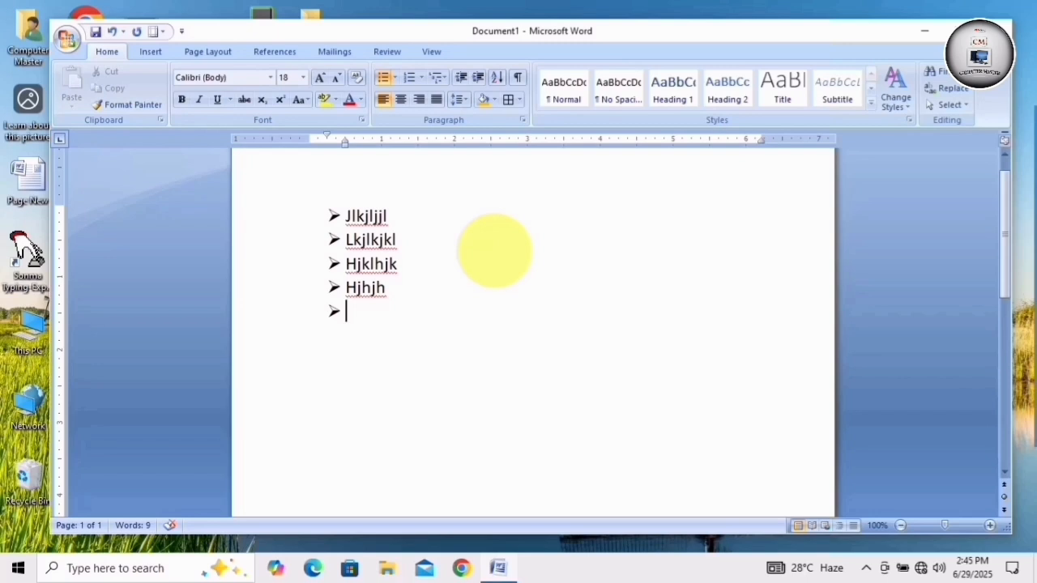
pyautogui.write('gdgd')
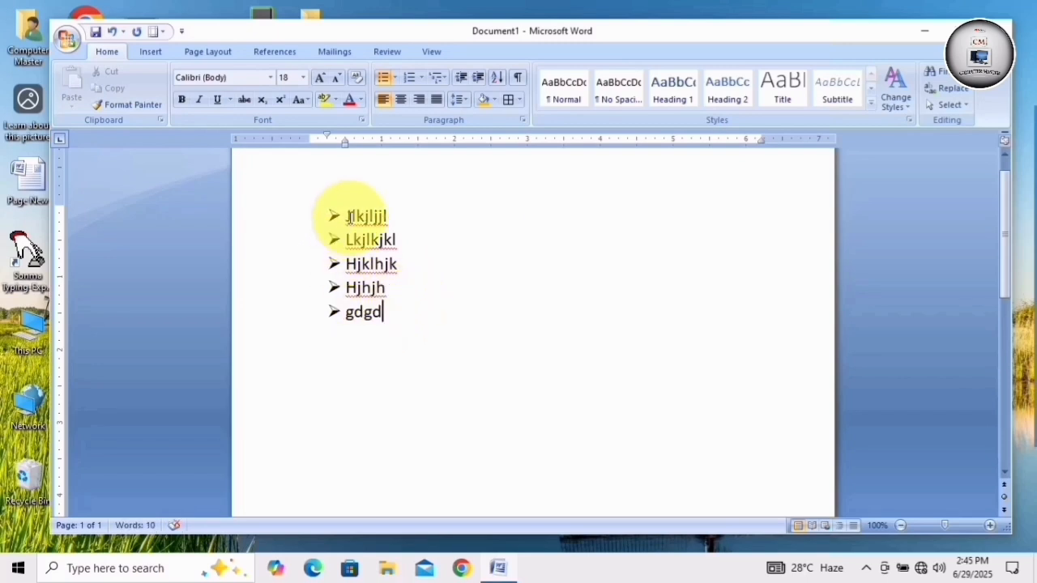
# Change the bullets of all five list items to the four-diamond symbol, then to check marks.
pyautogui.moveTo(345, 216); pyautogui.dragTo(380, 316)
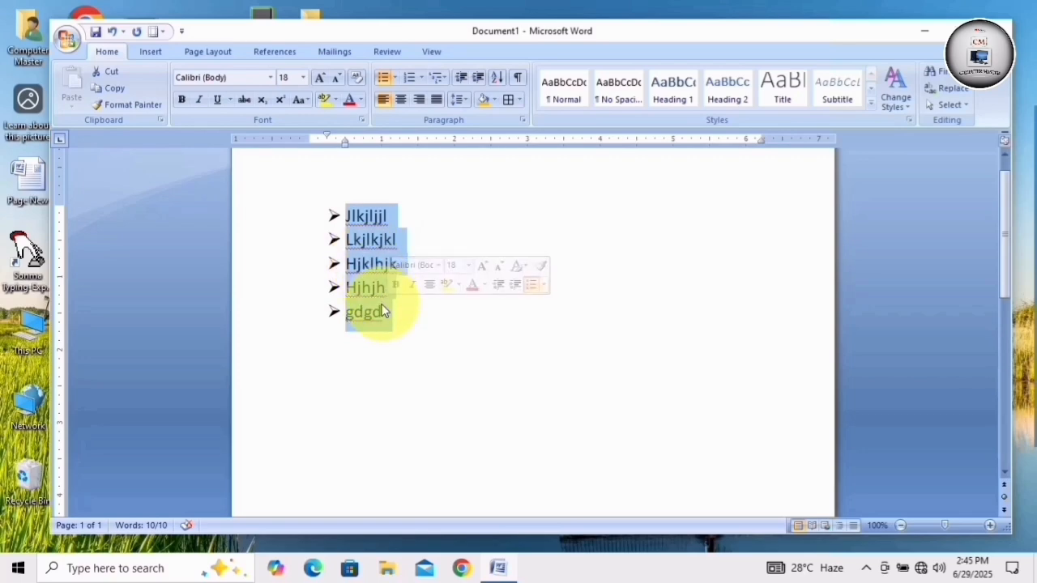
pyautogui.click(396, 78)
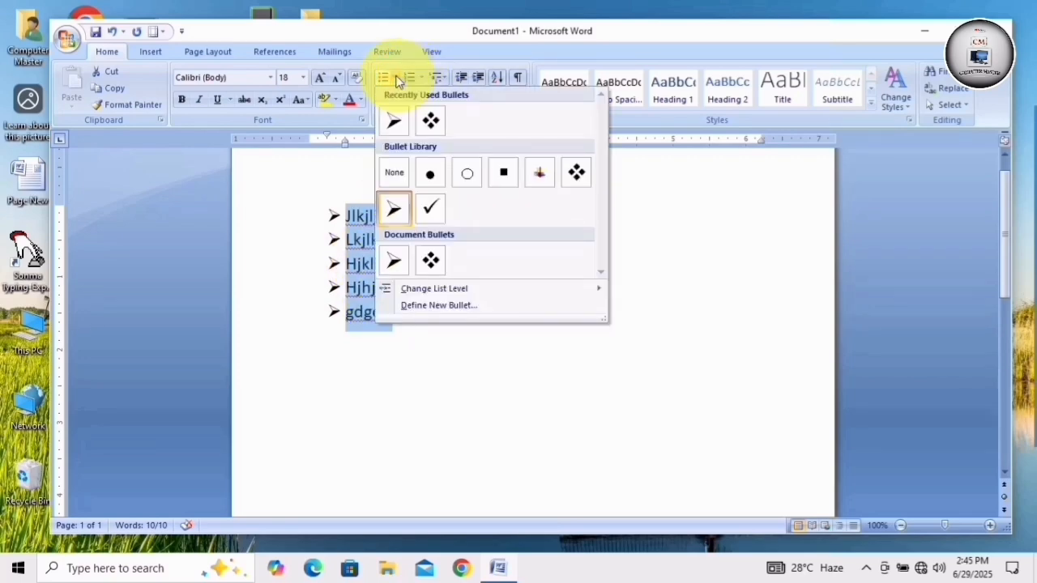
pyautogui.click(430, 121)
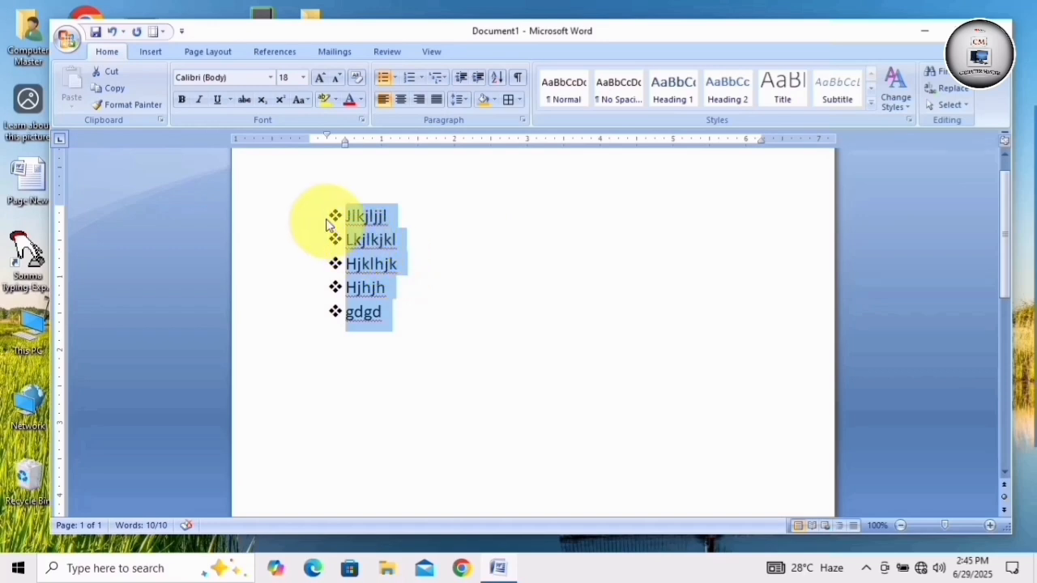
pyautogui.click(395, 78)
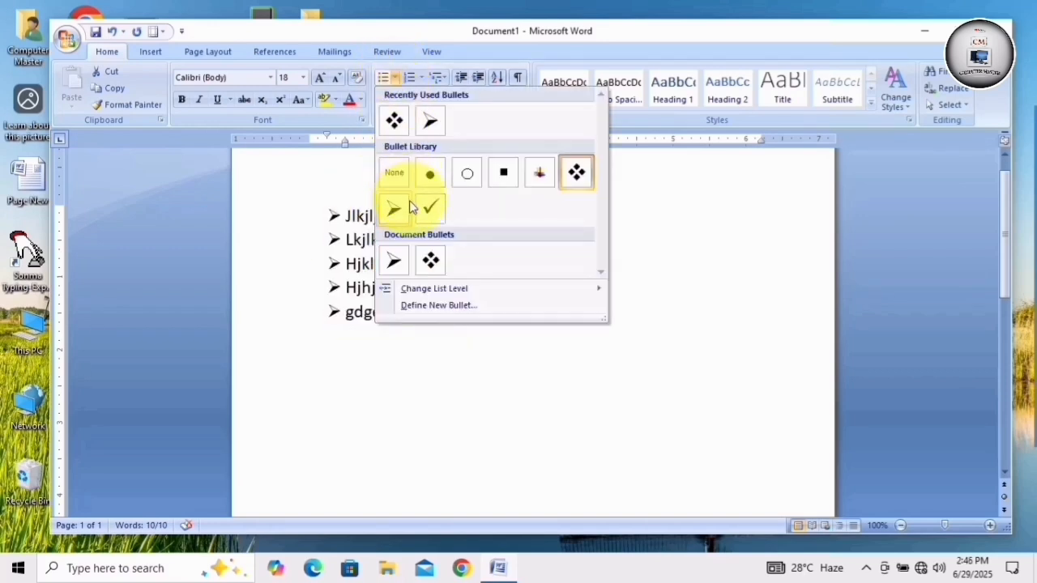
pyautogui.click(430, 208)
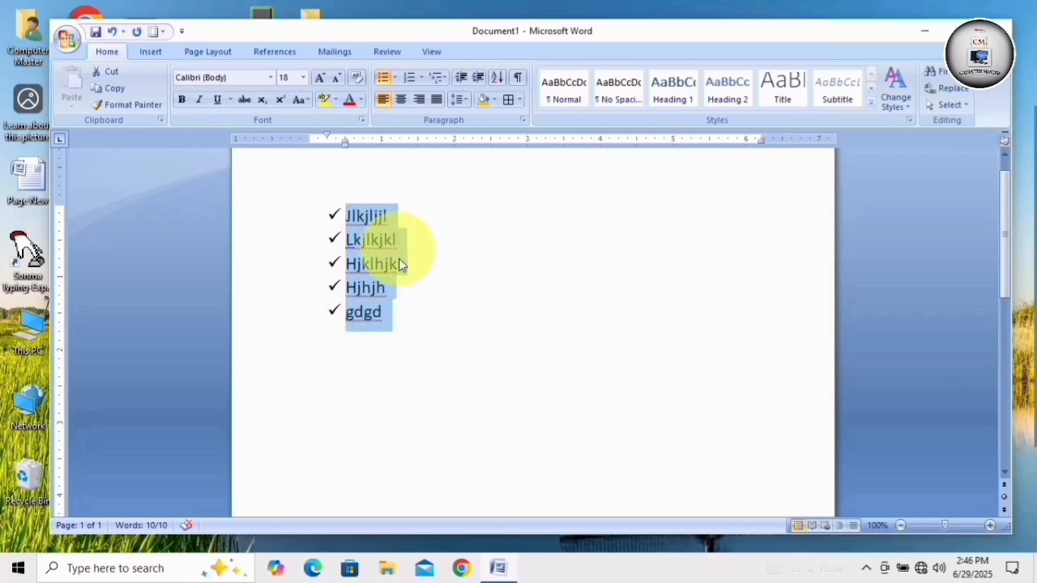
# Convert the selected list to 1., 2., 3. numbering, then delete the whole list.
pyautogui.click(422, 76)
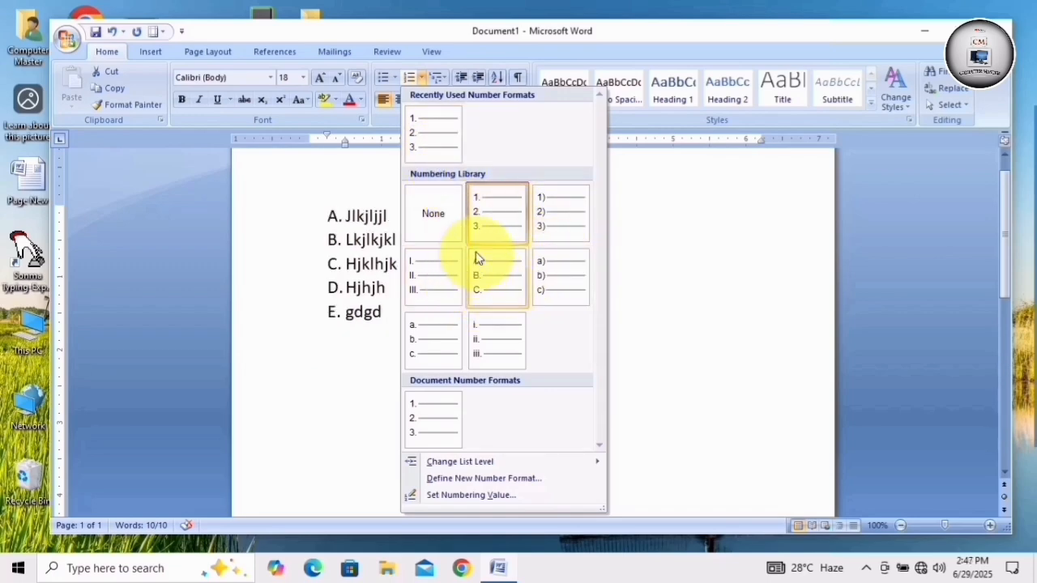
pyautogui.click(490, 211)
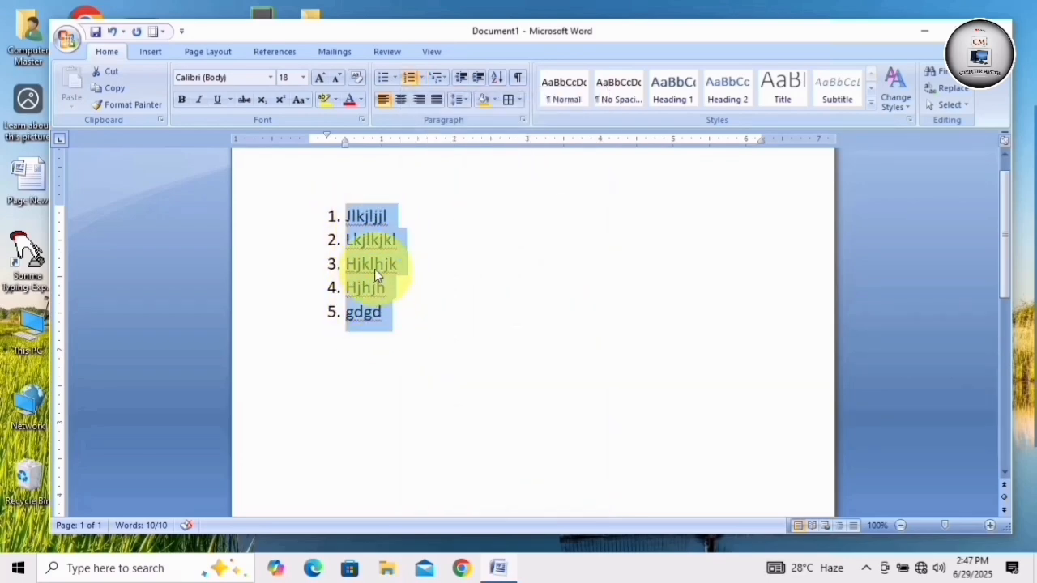
pyautogui.press('Delete')
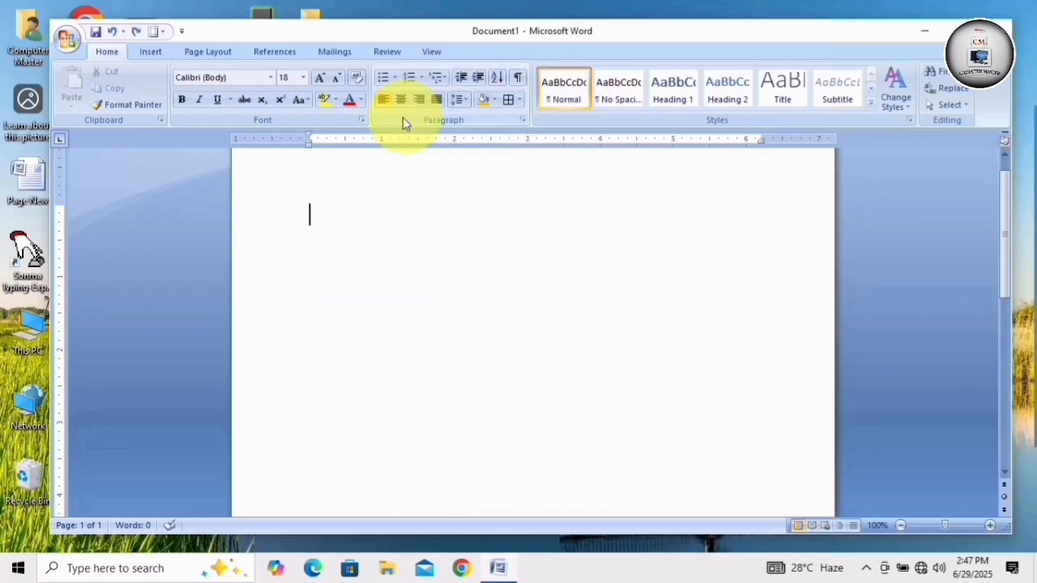
# Start a multilevel list in the 1), a), i) format with "Full Form Of CPU" as first item and begin a second item.
pyautogui.click(441, 79)
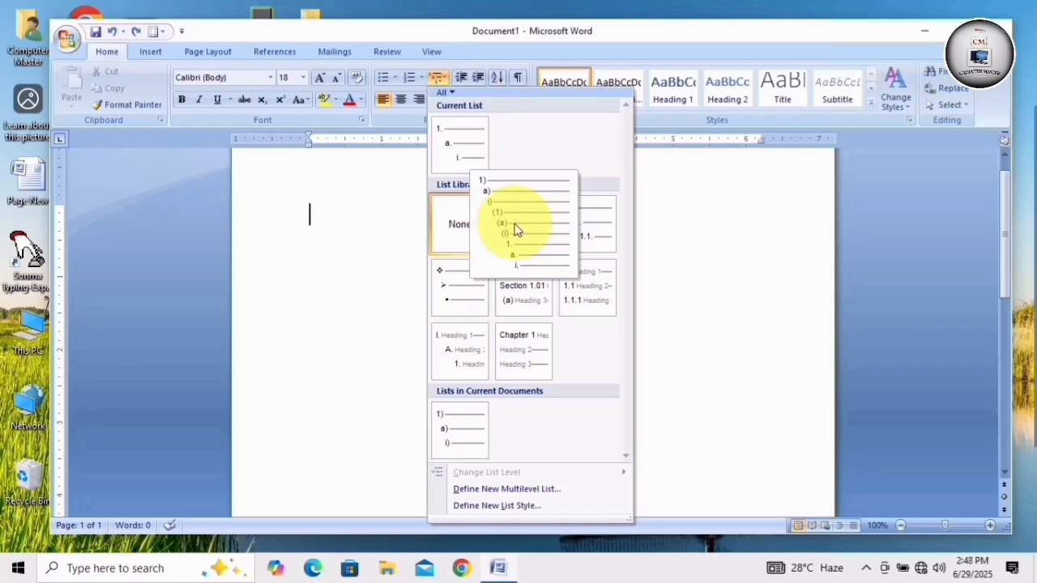
pyautogui.click(519, 227)
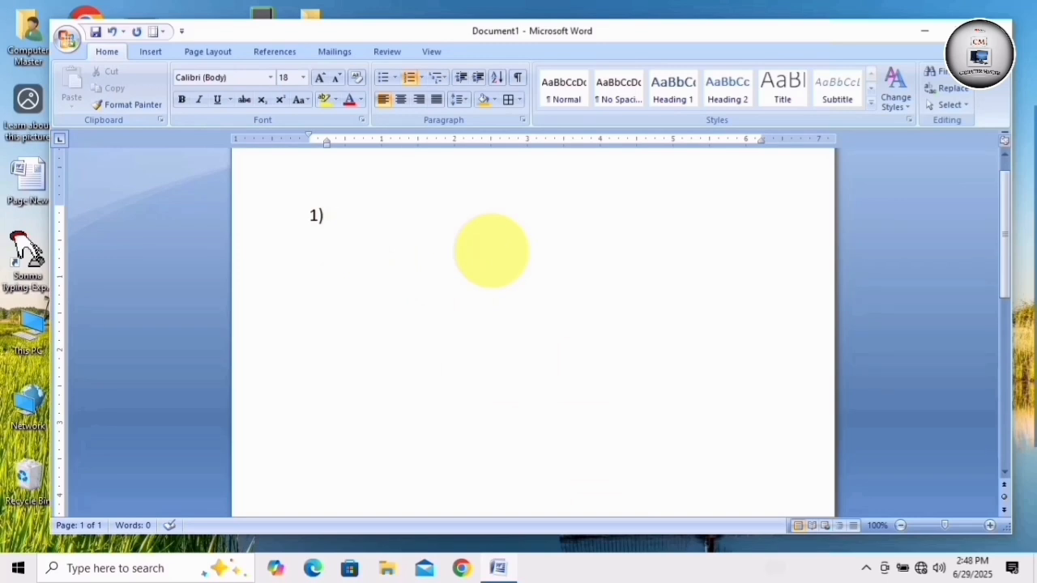
pyautogui.write('Full F')
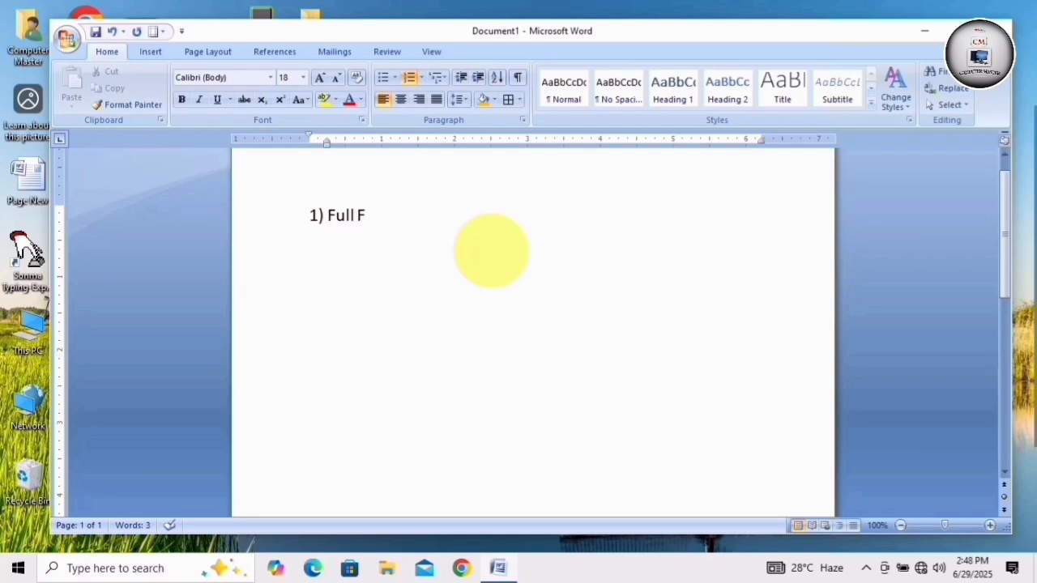
pyautogui.write('orm Of CPU')
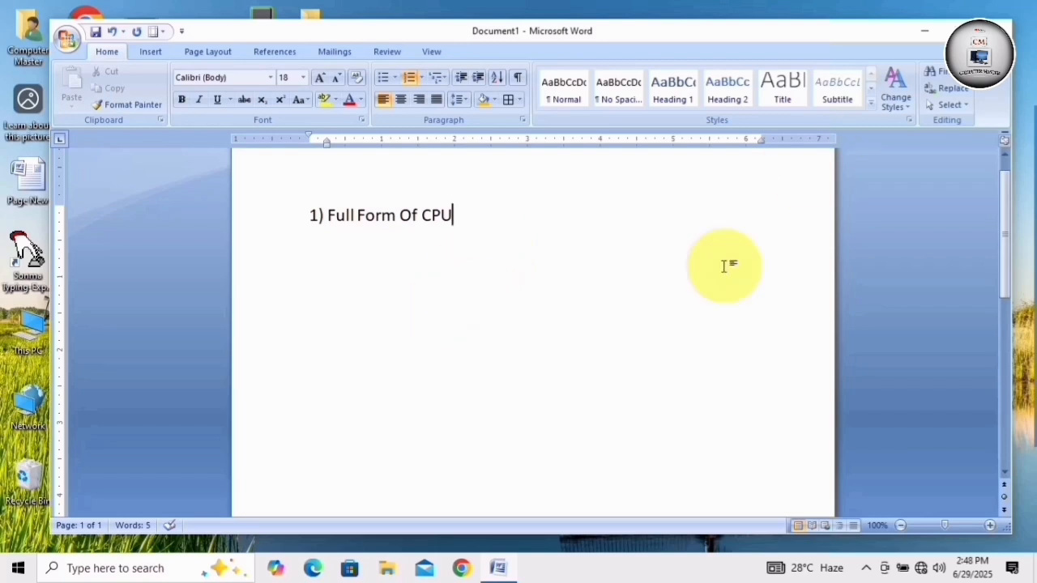
pyautogui.press('Return')
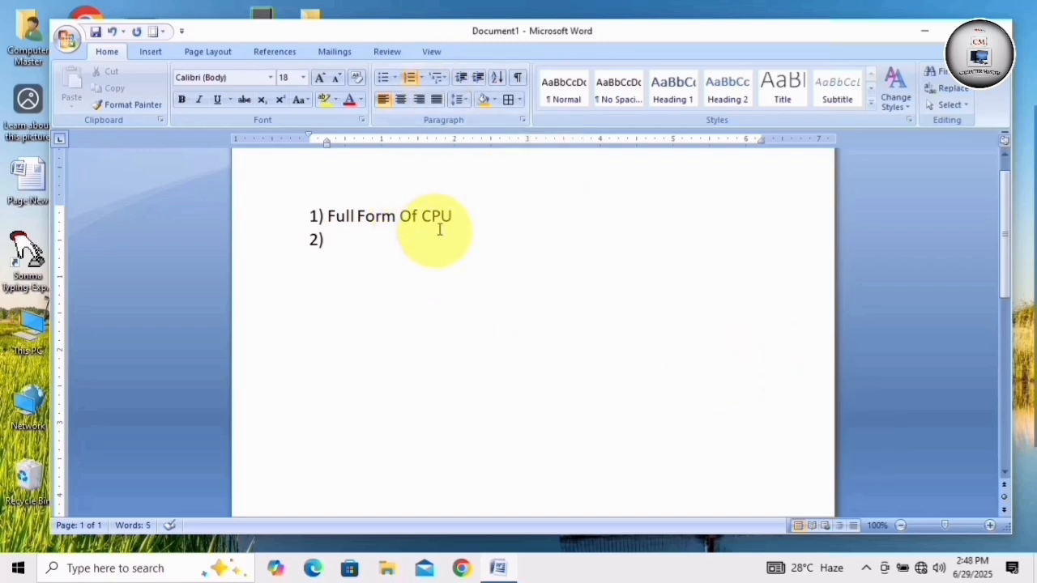
# Change the second list item to the a) level and enter the sub-items "Central", "Prosessing" and "Unit".
pyautogui.click(443, 78)
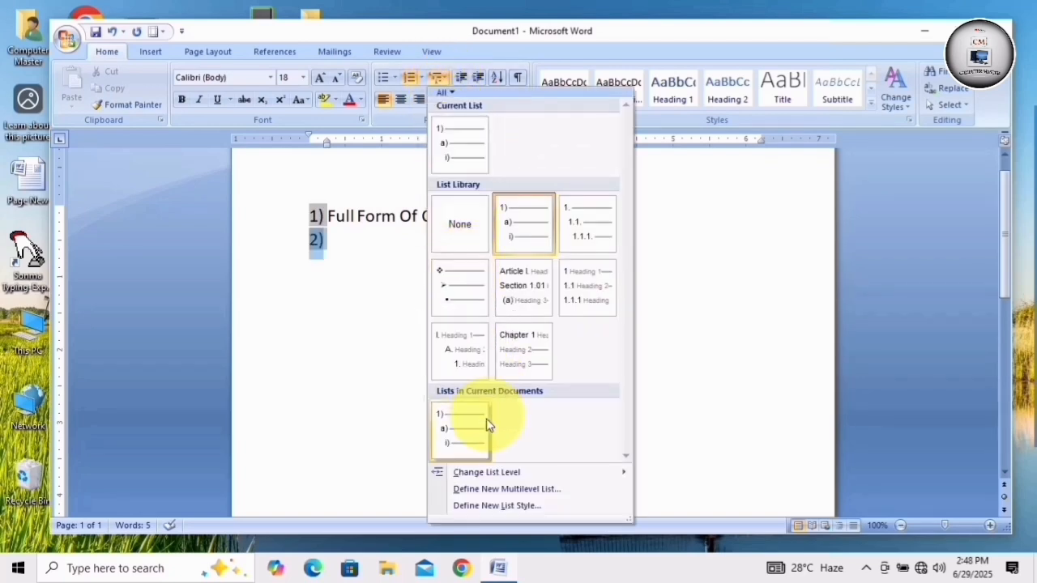
pyautogui.moveTo(480, 474)
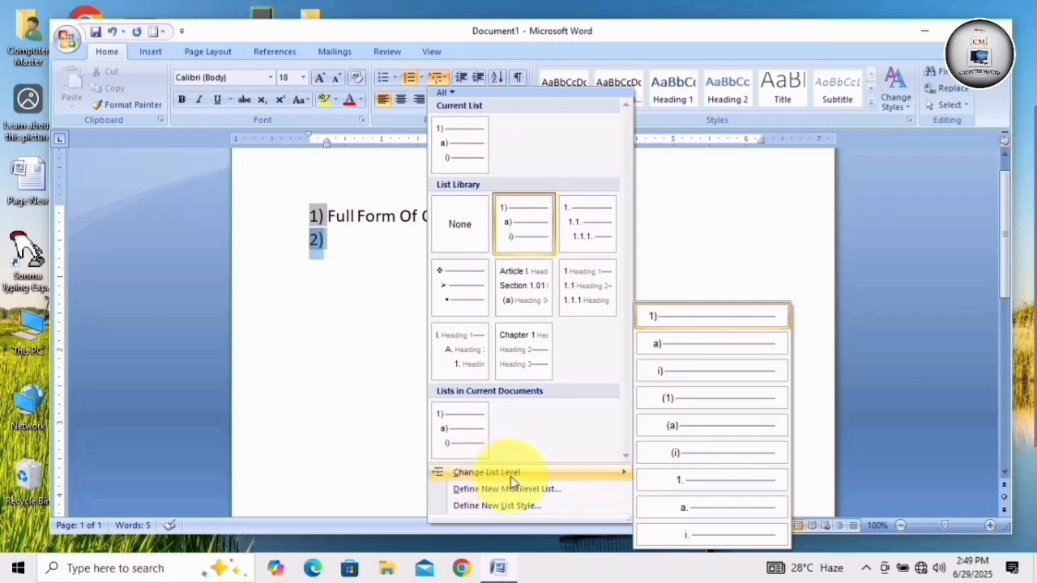
pyautogui.click(677, 345)
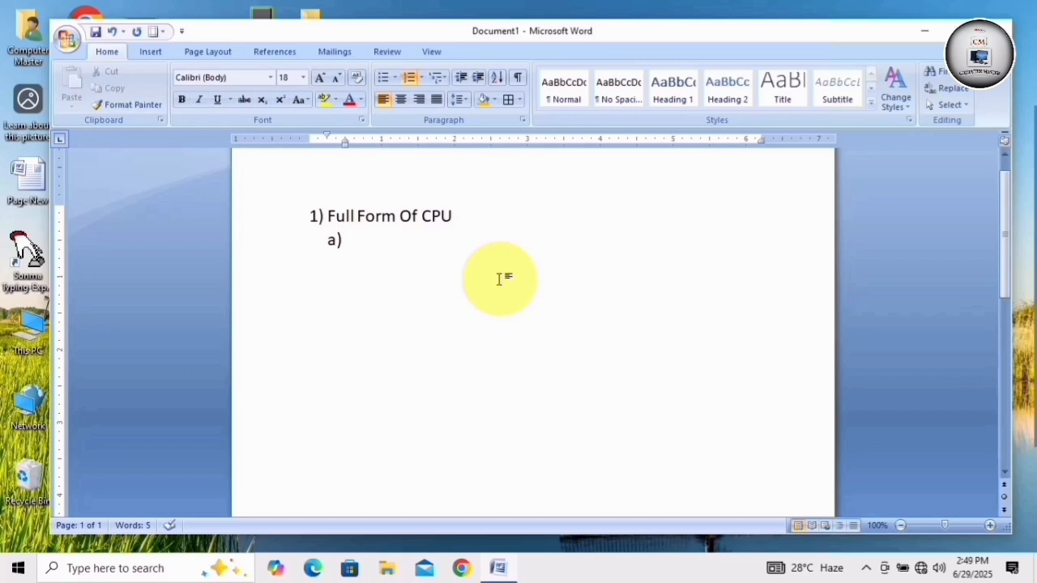
pyautogui.write('Central')
pyautogui.press('Return')
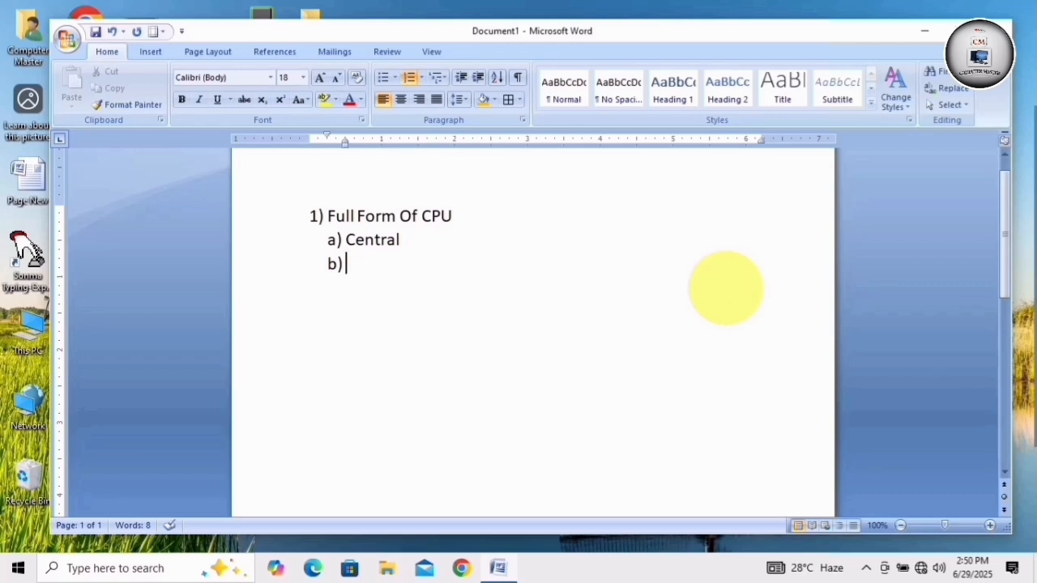
pyautogui.write('Prosessing')
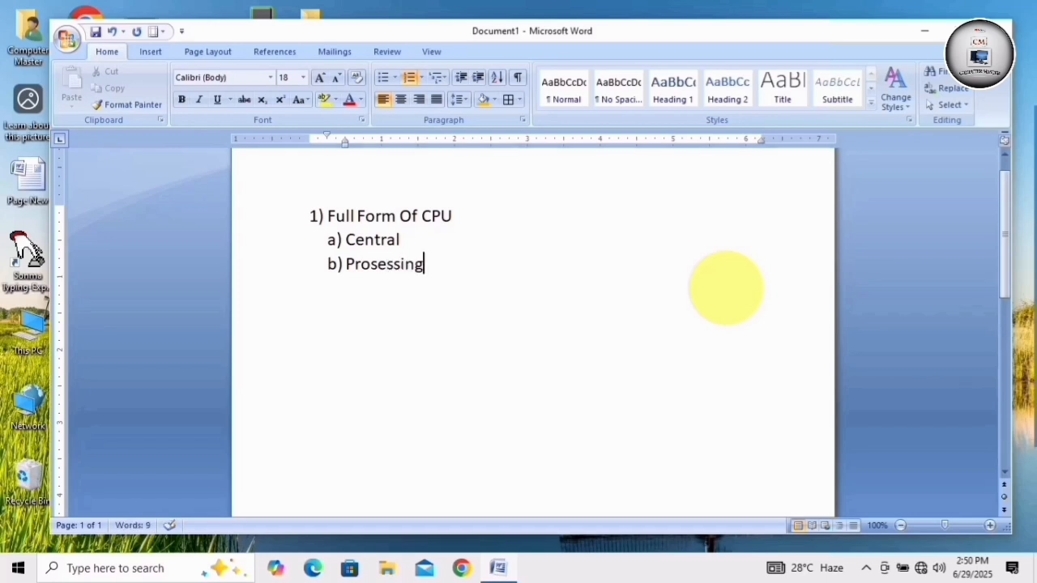
pyautogui.press('Return')
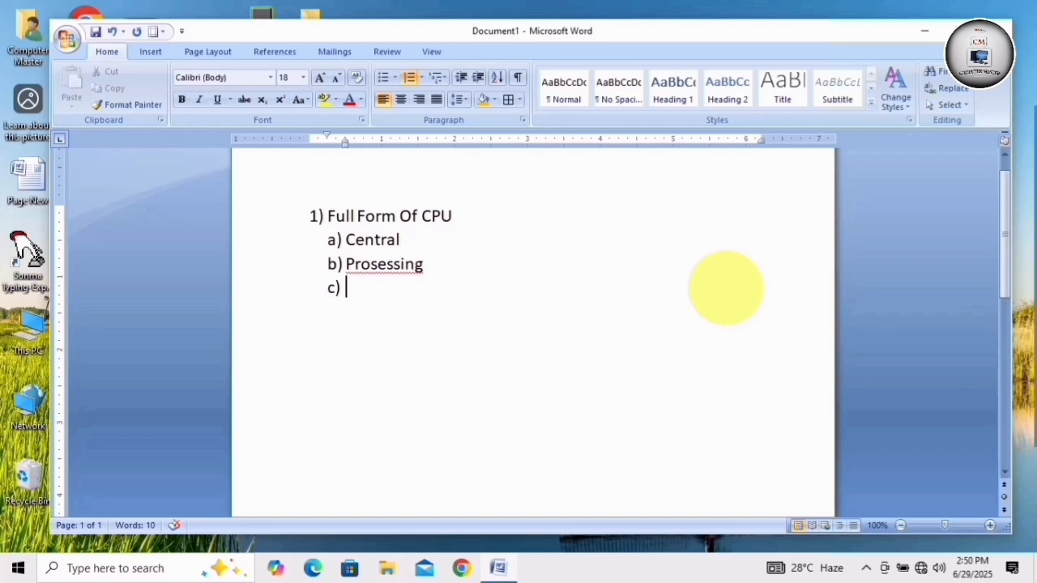
pyautogui.write('Unit')
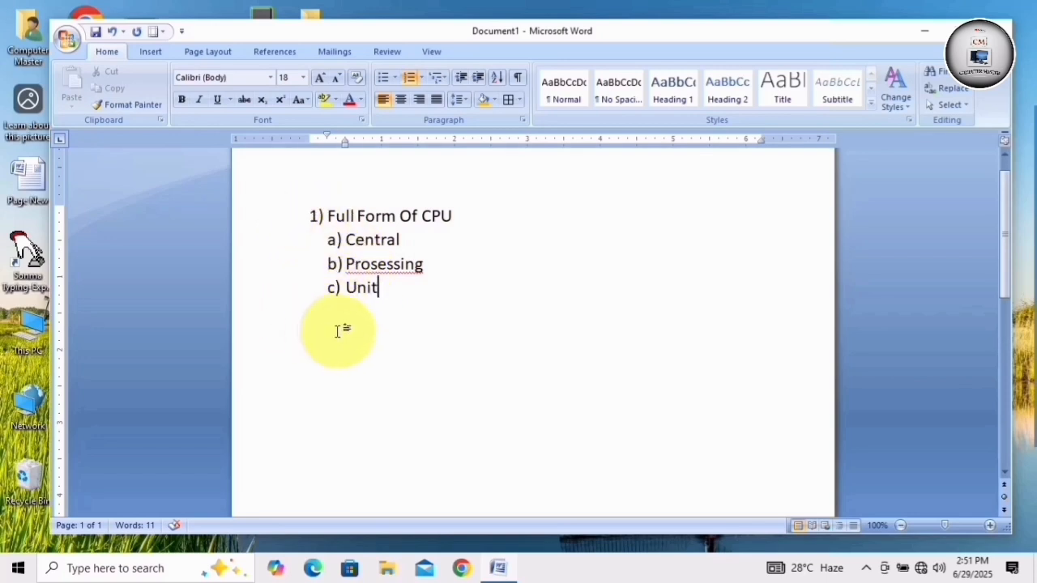
# End the sub-items and continue the 1), a), i) multilevel list with "jlkjlkggjlk" as main item 2).
pyautogui.press('Return')
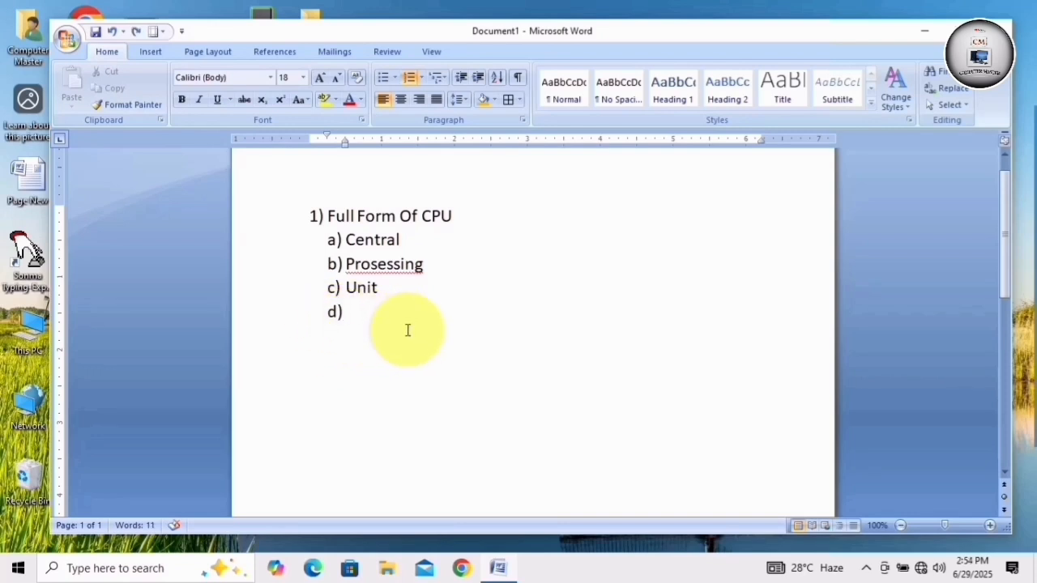
pyautogui.press('BackSpace')
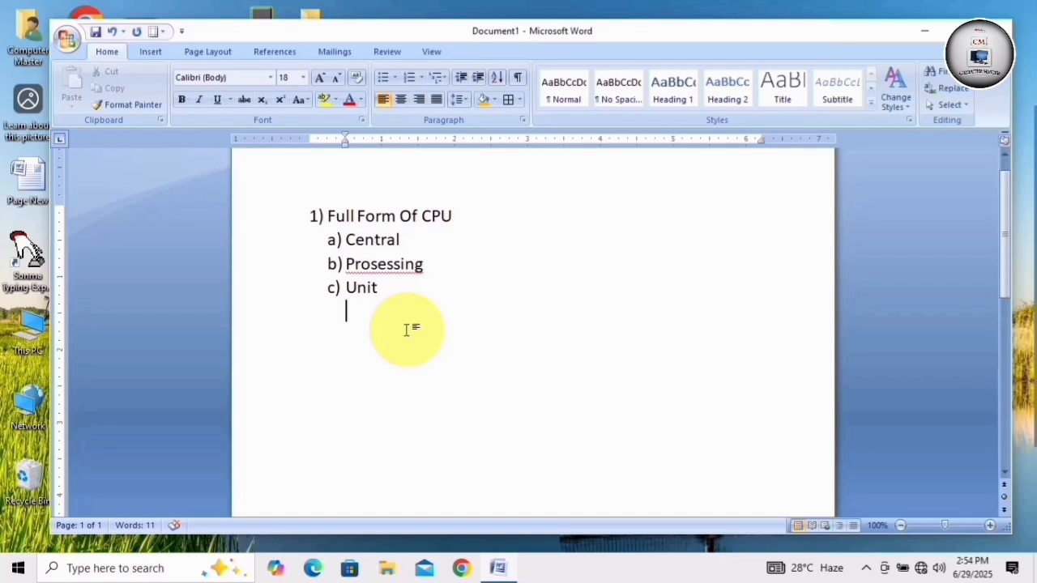
pyautogui.press('BackSpace')
pyautogui.press('BackSpace')
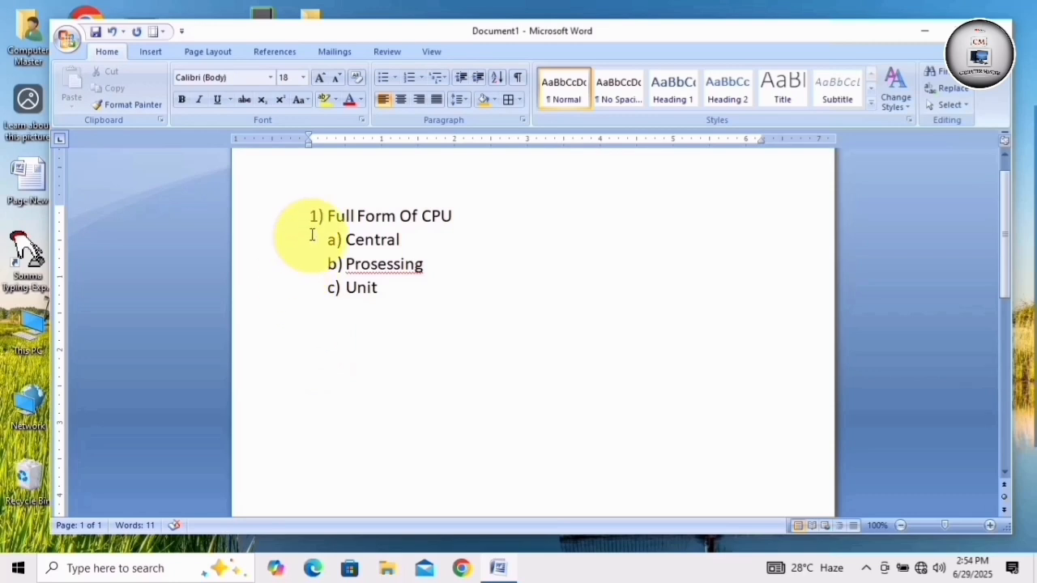
pyautogui.click(437, 76)
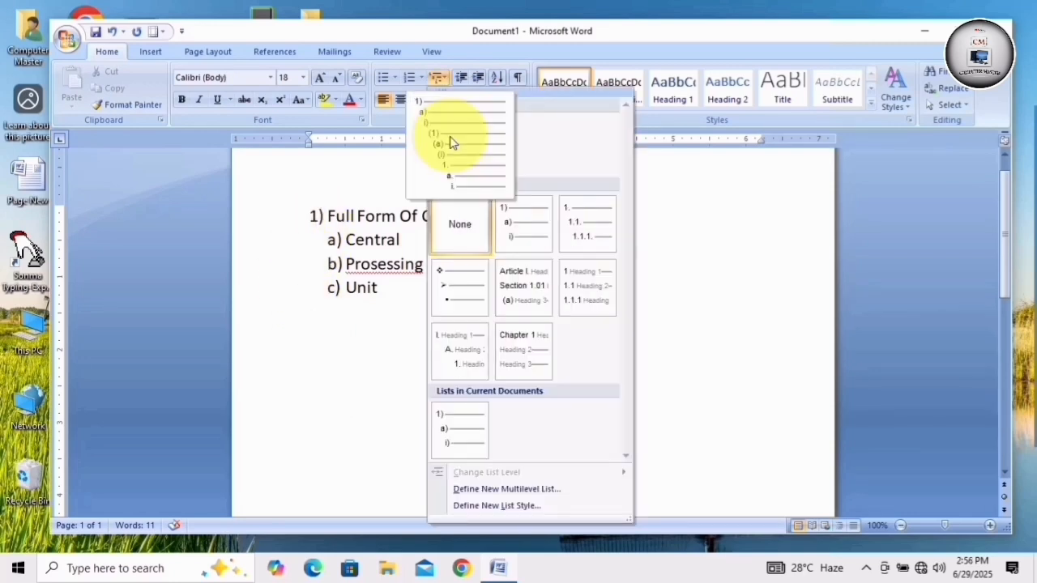
pyautogui.click(455, 140)
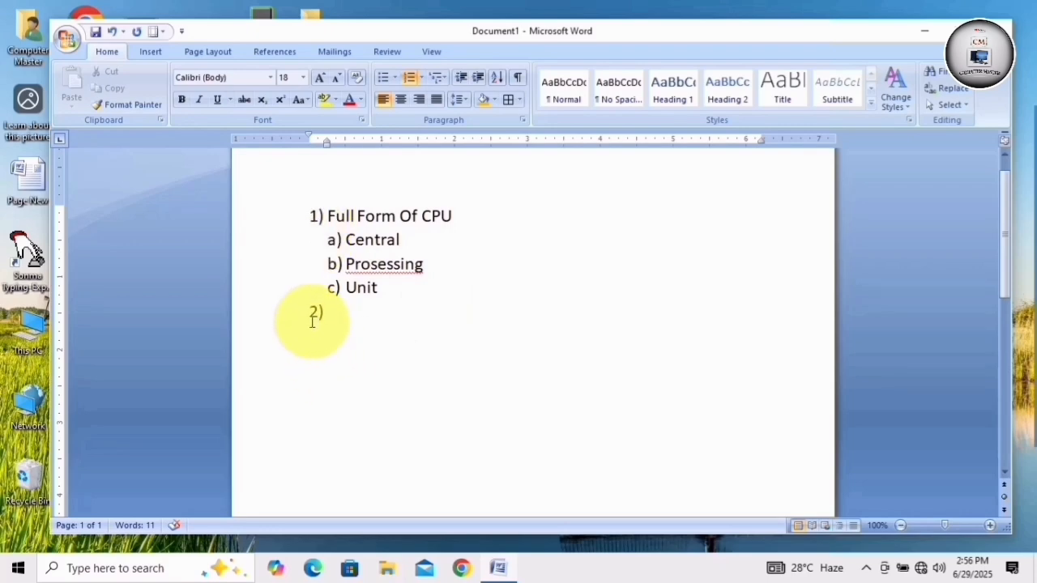
pyautogui.write('jlkjlkggjlk')
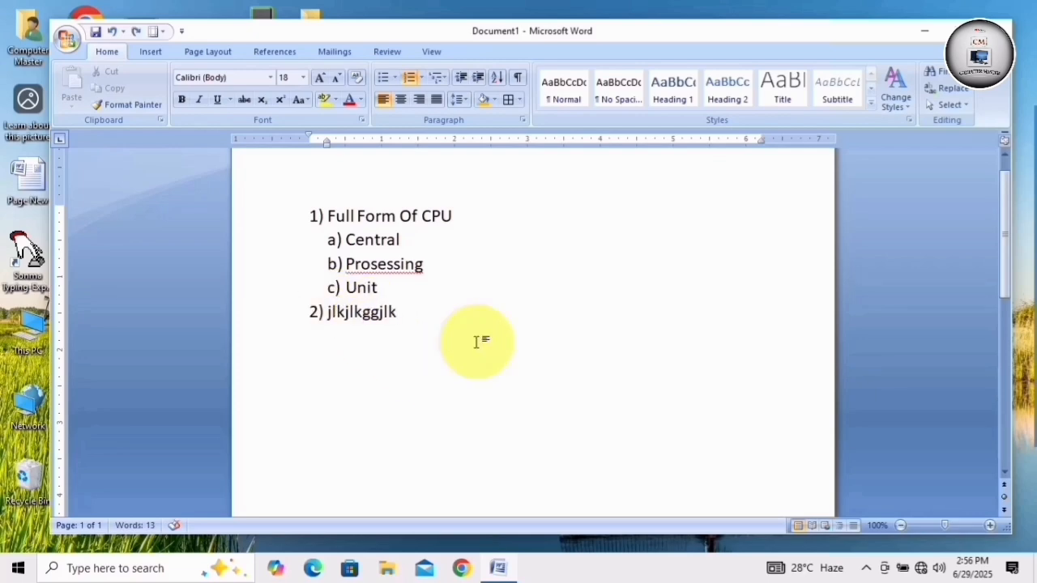
# Add sub-items at the i) level below item 2): "pe;", "jou", "jkojk" and "jlkgjk", and begin a fifth.
pyautogui.press('Return')
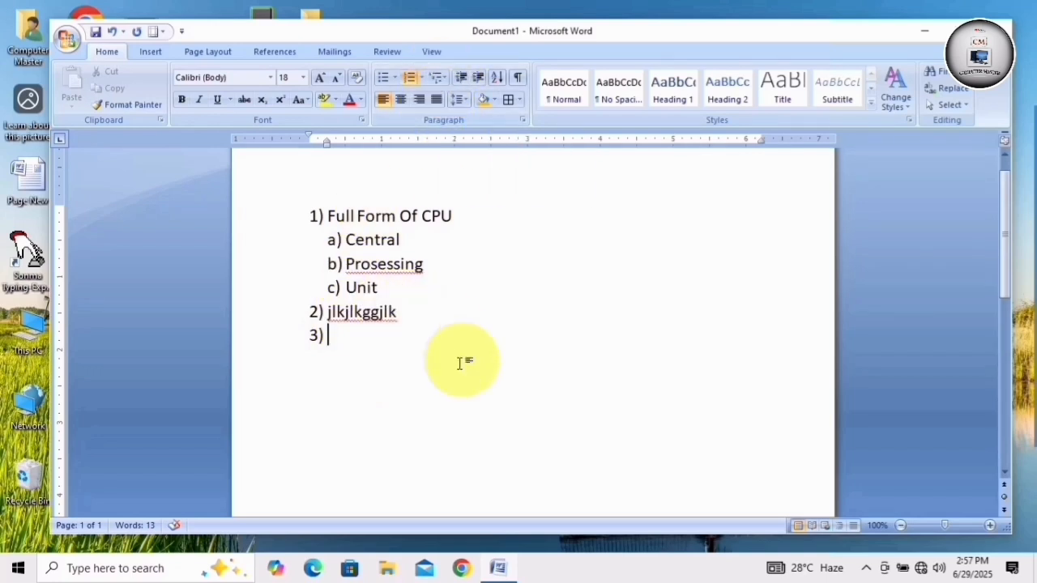
pyautogui.click(438, 77)
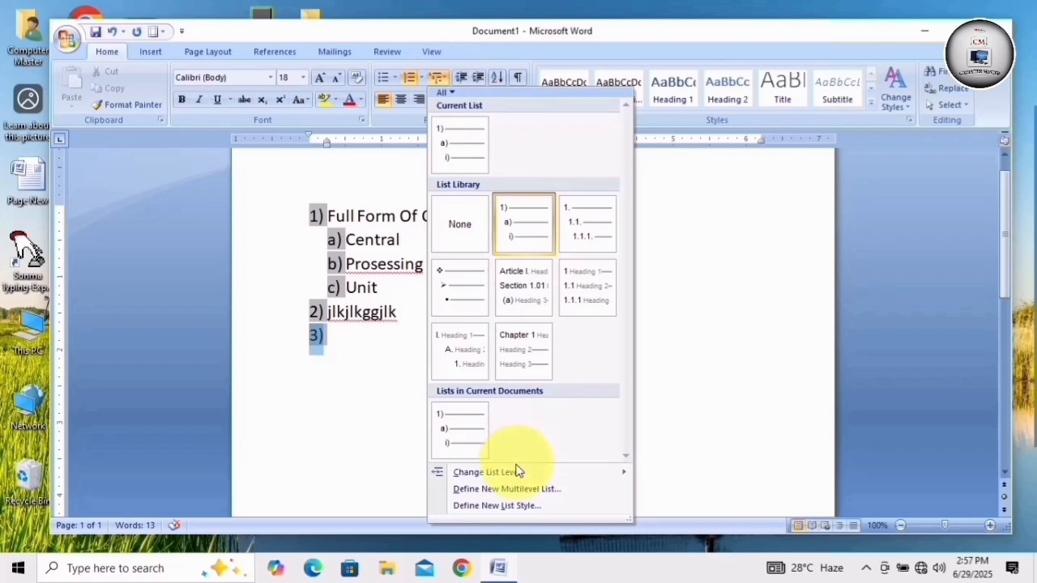
pyautogui.moveTo(512, 478)
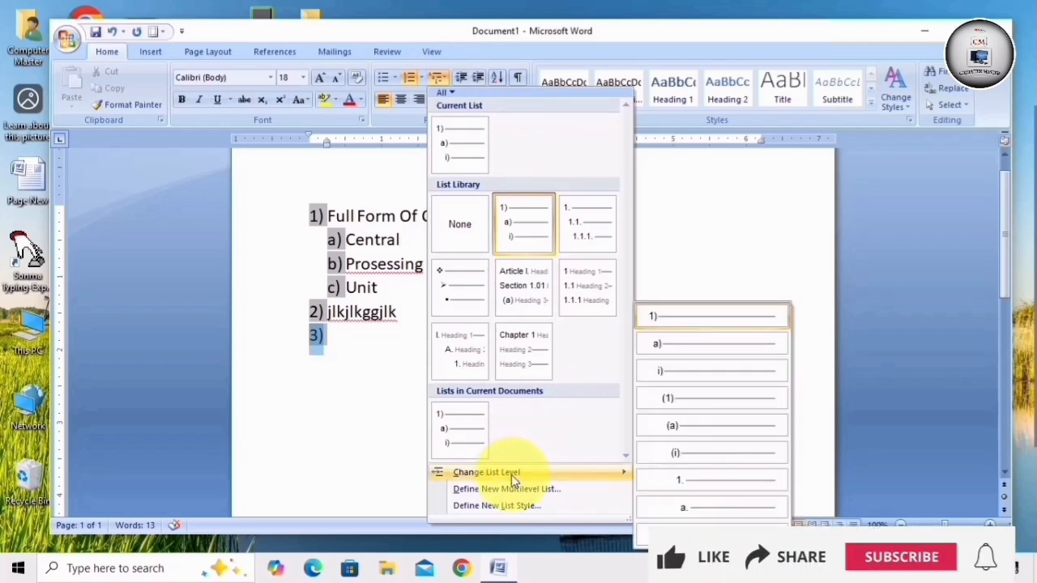
pyautogui.click(679, 370)
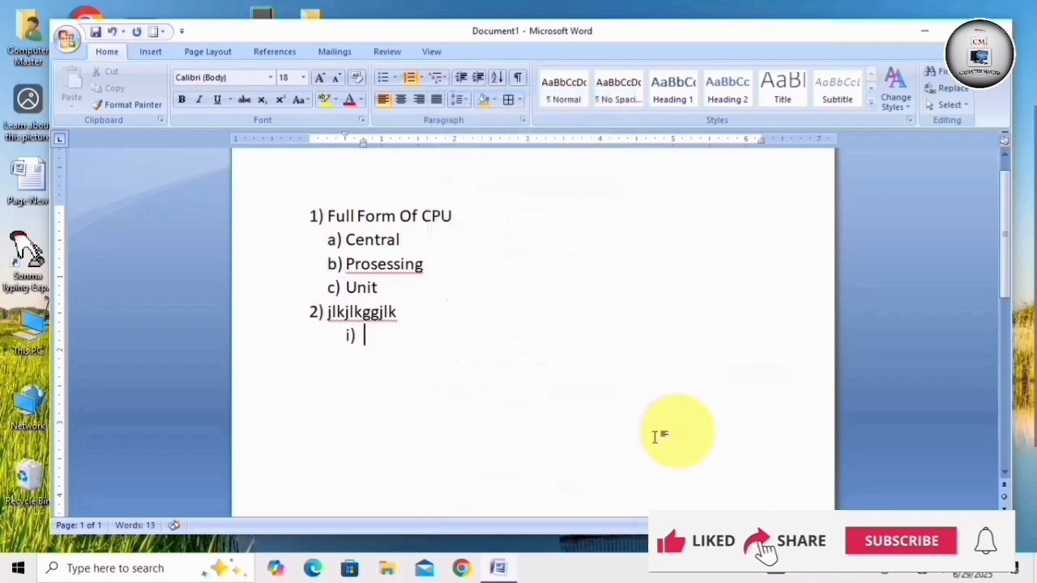
pyautogui.write('e;')
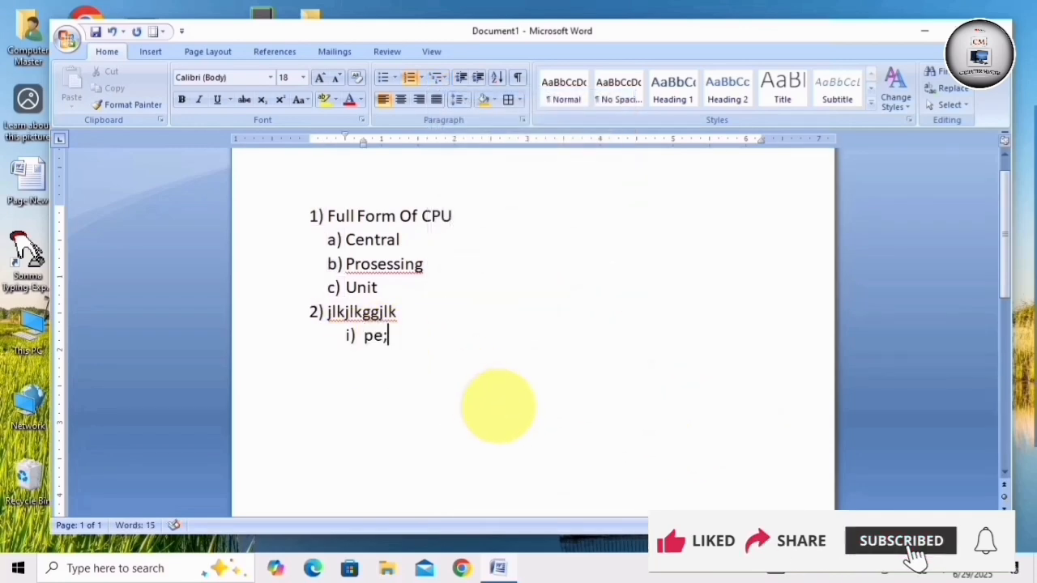
pyautogui.press('Return')
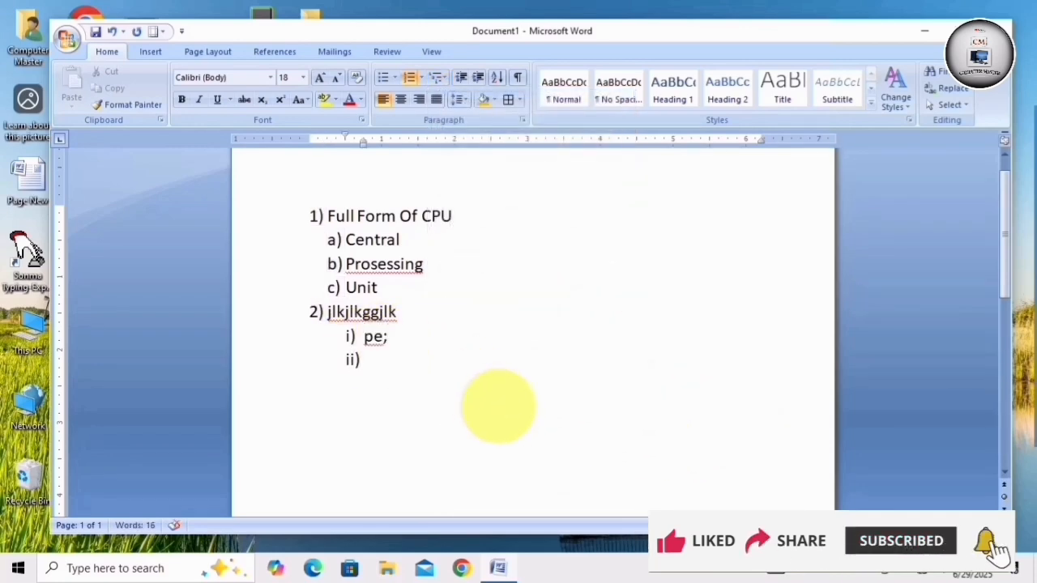
pyautogui.write('jou')
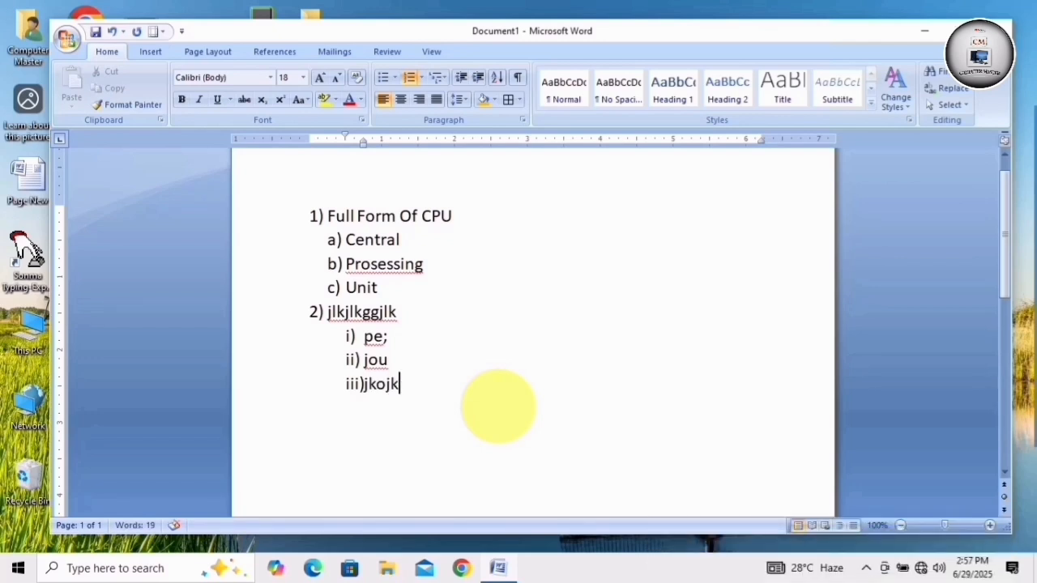
pyautogui.press('Return')
pyautogui.write('jlkgjk')
pyautogui.press('Return')
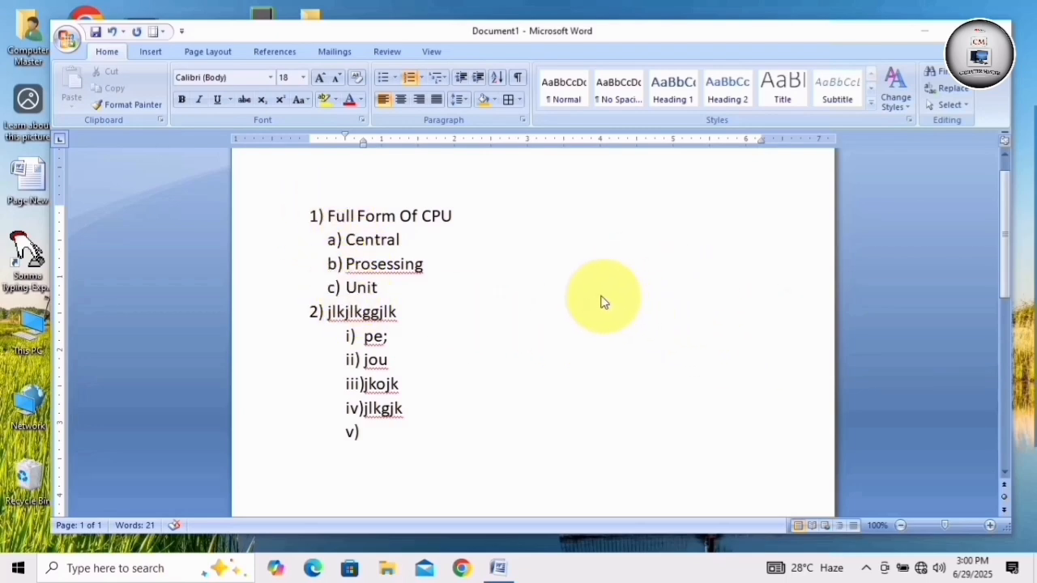
# Right-align the whole multilevel list, then align it to the left again.
pyautogui.moveTo(307, 216)
pyautogui.mouseDown()
pyautogui.moveTo(381, 222)
pyautogui.moveTo(404, 365)
pyautogui.moveTo(396, 431)
pyautogui.mouseUp()
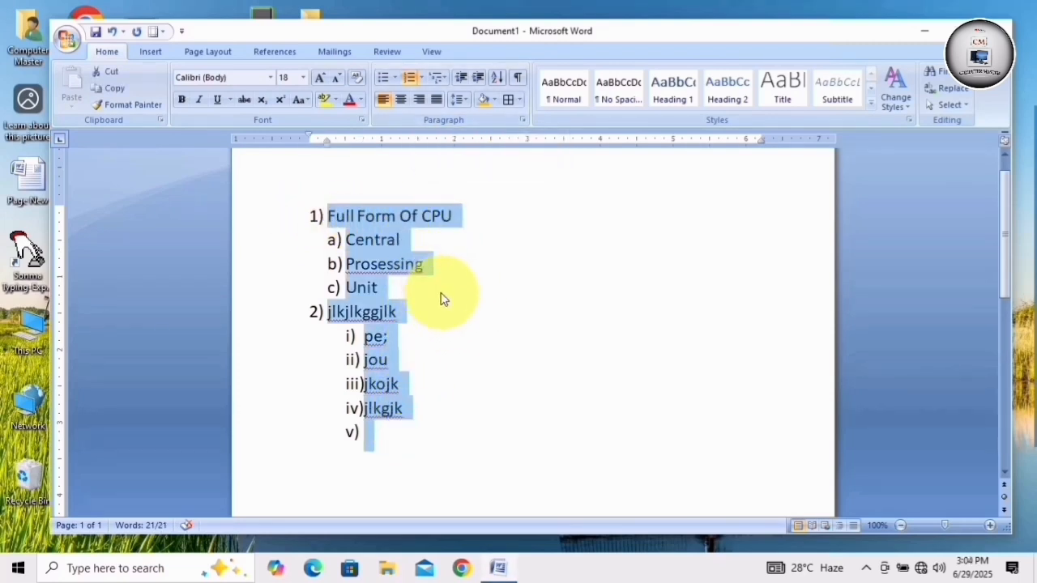
pyautogui.click(418, 100)
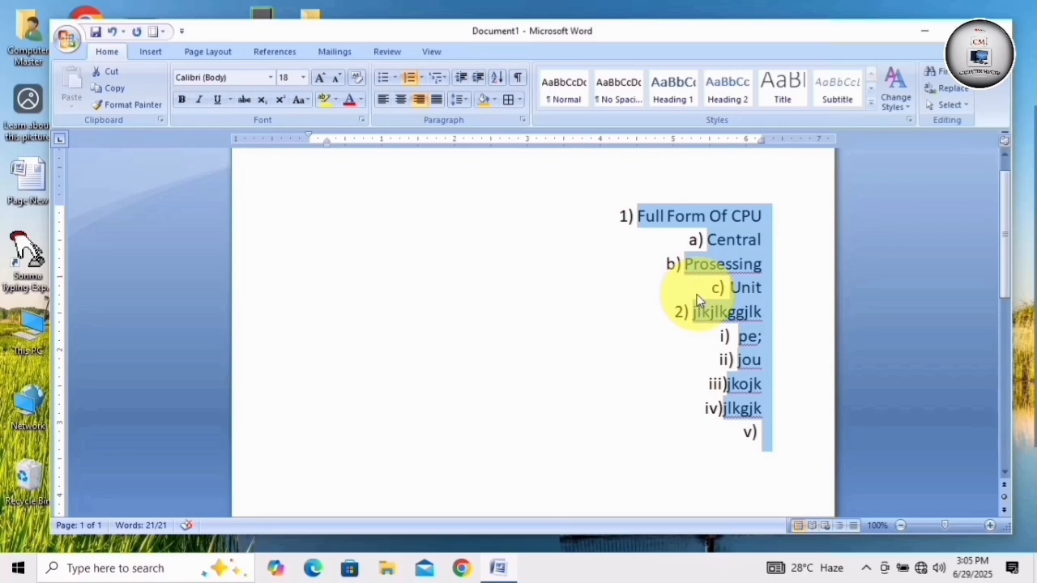
pyautogui.hotkey('ctrl', 'l')
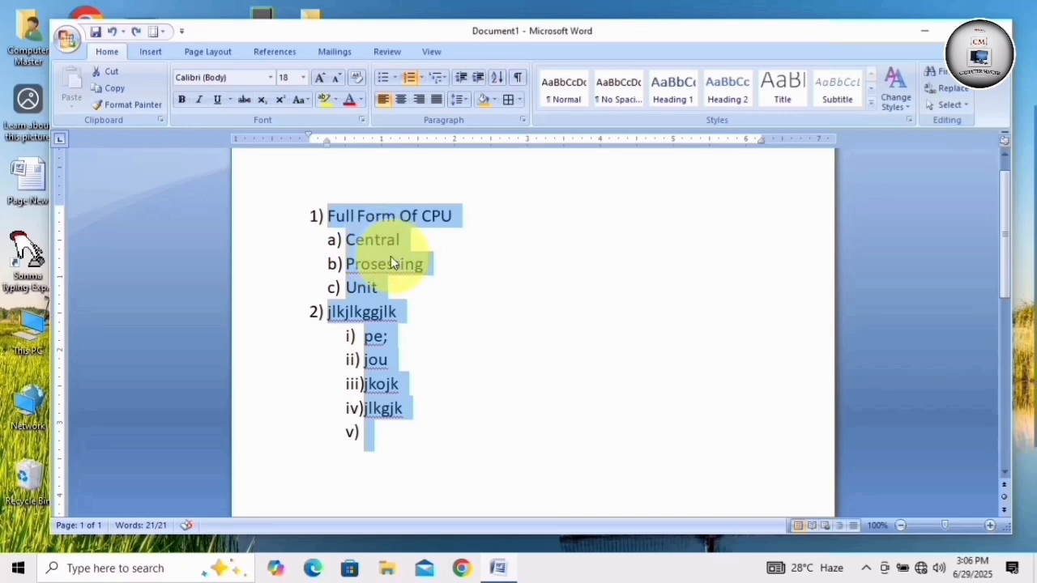
# Increase the selected list's indent repeatedly until it starts at about the 4-inch mark on the ruler.
pyautogui.click(475, 77)
pyautogui.click(476, 76)
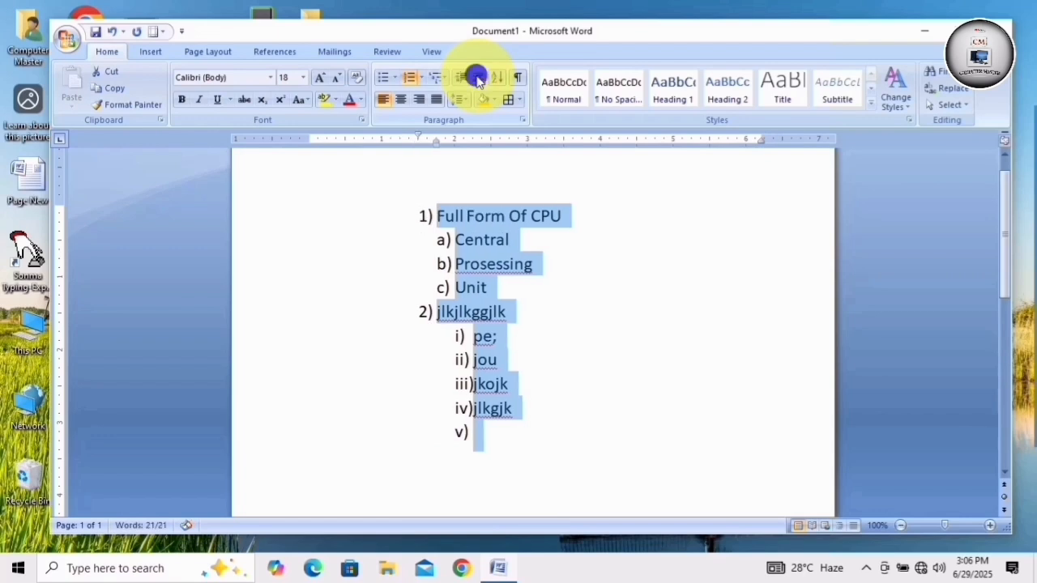
pyautogui.click(477, 76)
pyautogui.click(476, 76)
pyautogui.click(476, 76)
pyautogui.click(477, 76)
pyautogui.click(477, 76)
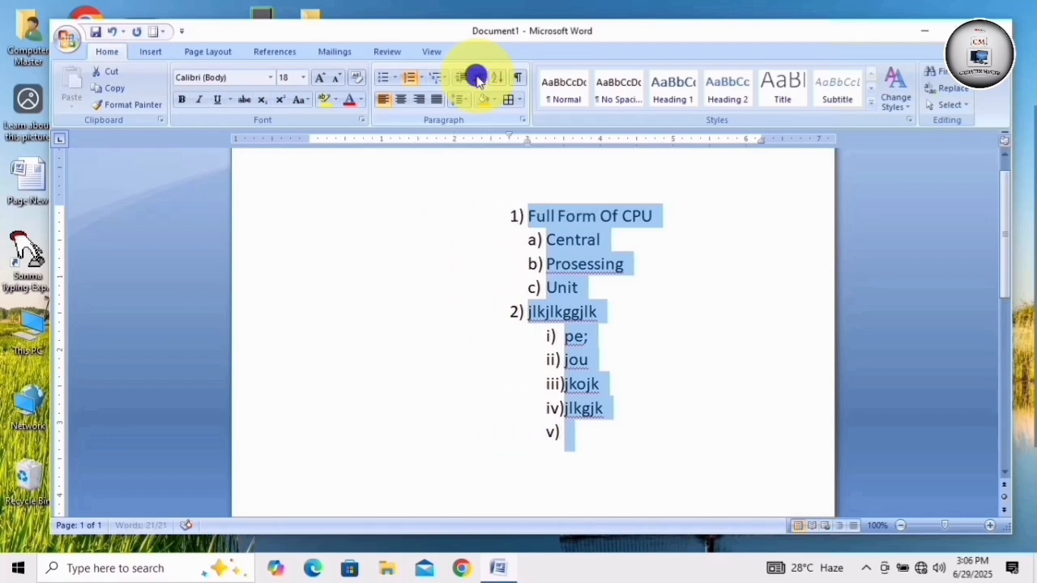
pyautogui.click(477, 76)
pyautogui.click(476, 76)
pyautogui.click(476, 76)
pyautogui.click(477, 77)
pyautogui.click(476, 76)
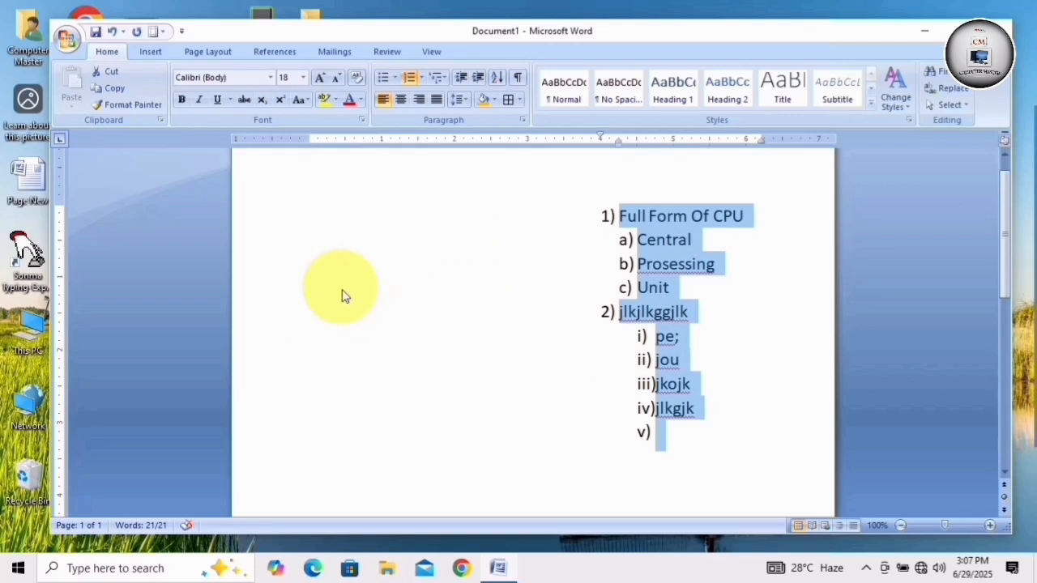
# Decrease the selected list's indent repeatedly until it is back at the left margin.
pyautogui.click(464, 76)
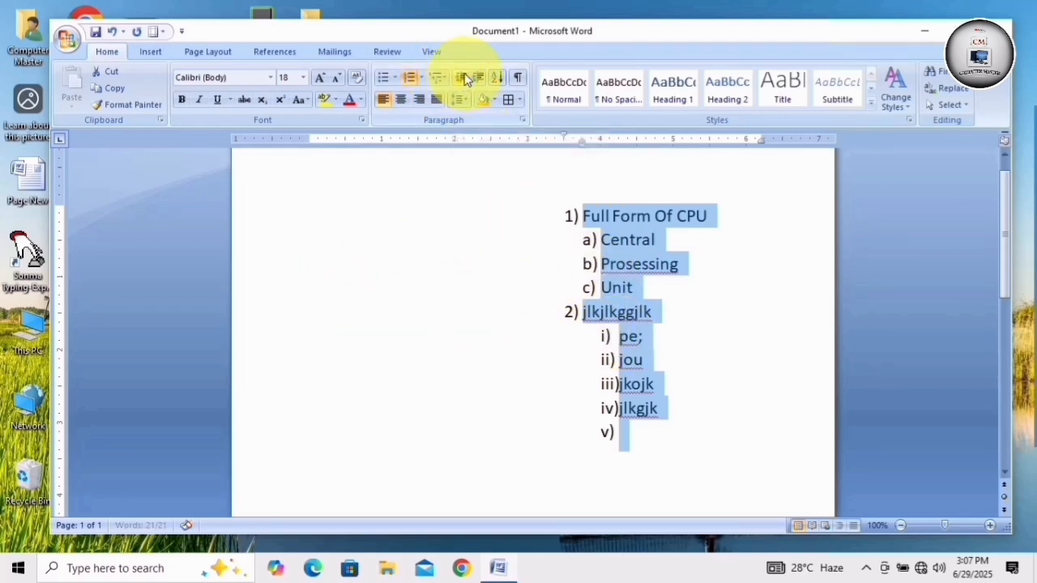
pyautogui.click(464, 76)
pyautogui.click(464, 76)
pyautogui.click(465, 76)
pyautogui.click(465, 76)
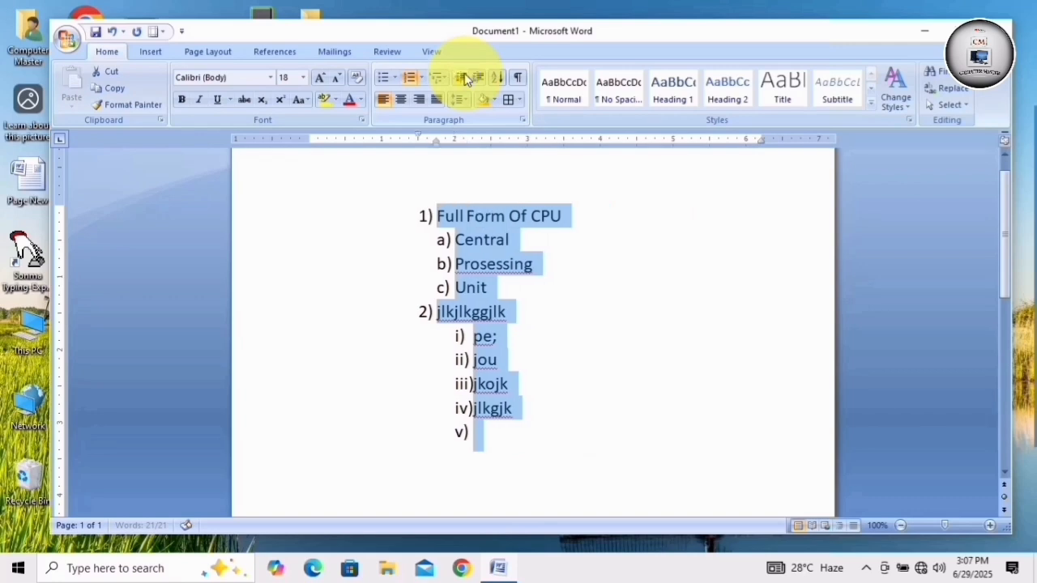
pyautogui.click(464, 76)
pyautogui.click(464, 76)
pyautogui.click(465, 76)
pyautogui.click(464, 76)
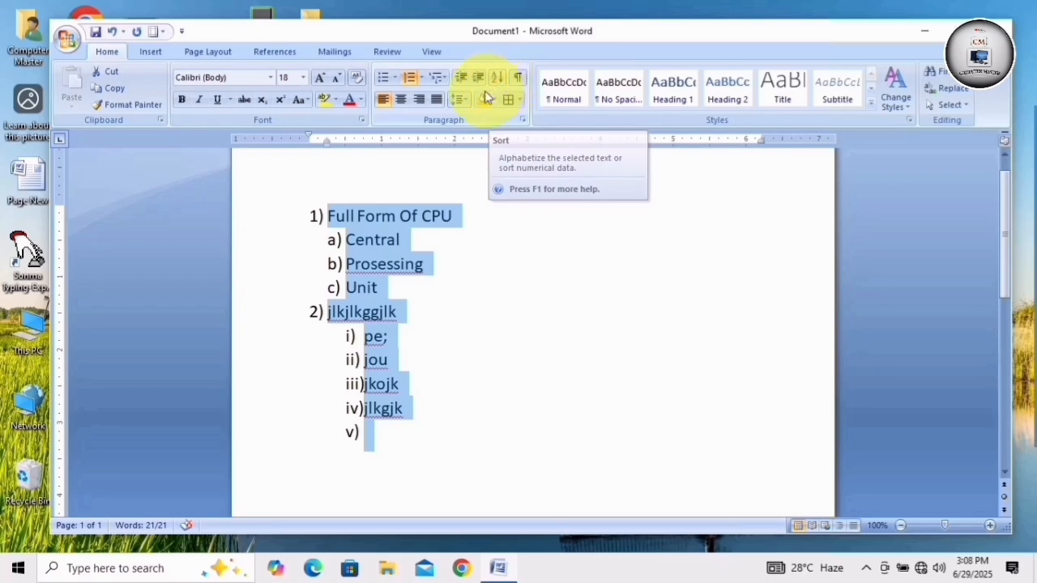
# Delete the whole list and enter the numbers 12, 21, 4, 8, 100 and 3 on separate lines.
pyautogui.press('Delete')
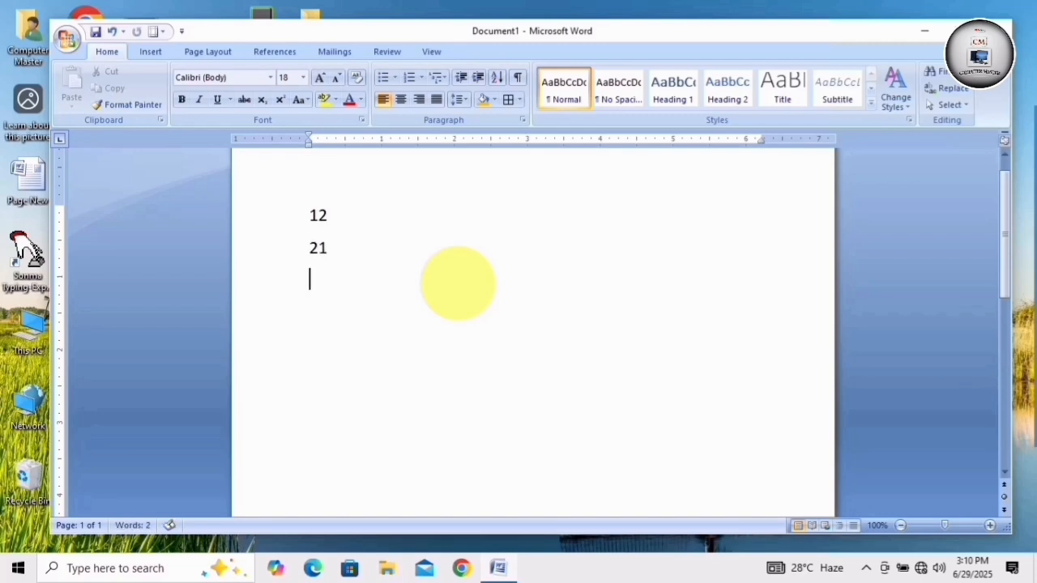
pyautogui.write('4')
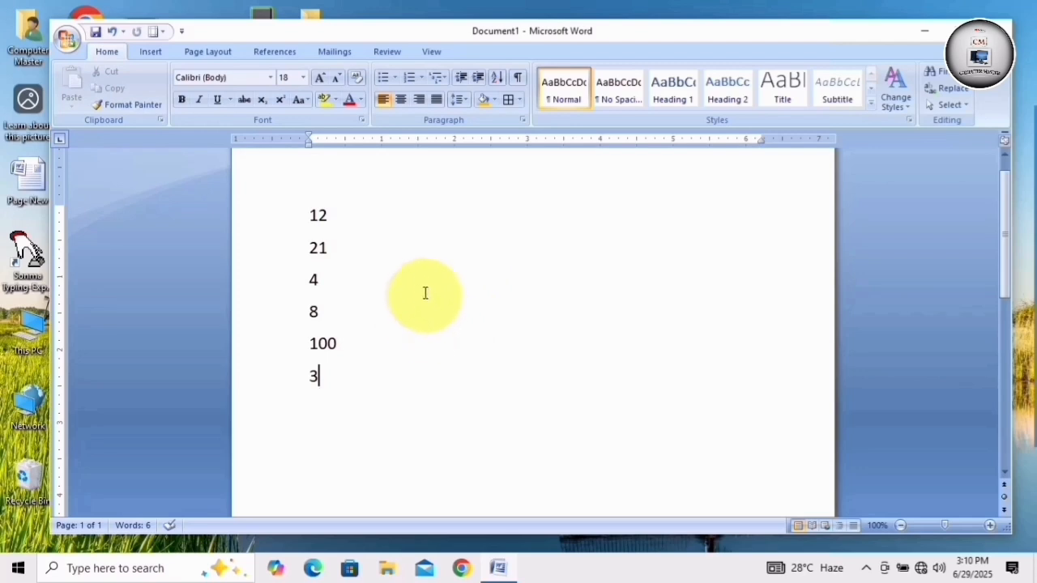
pyautogui.click(419, 281)
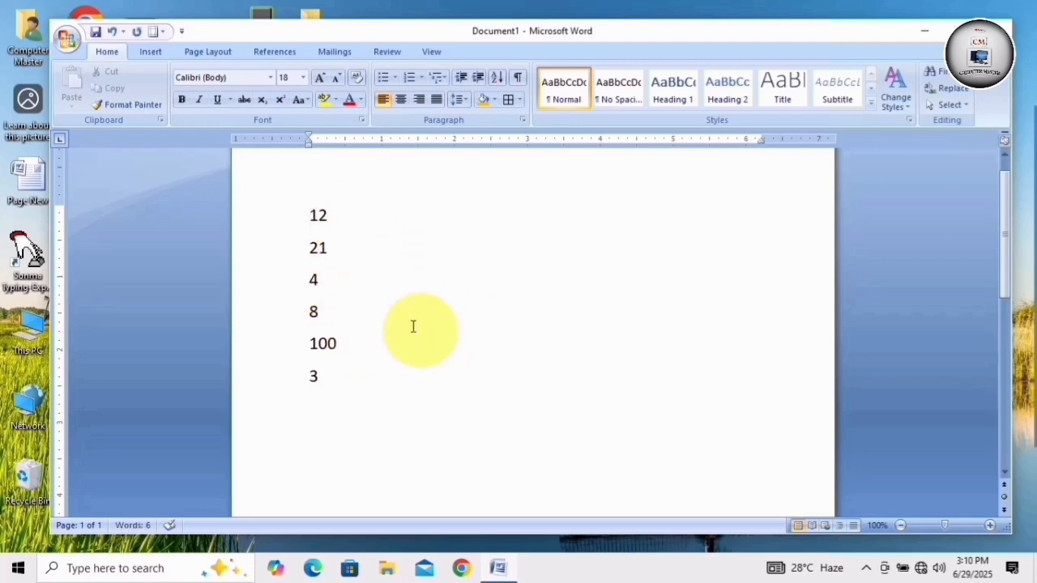
# Sort the six numbers by paragraph as Number type in descending order.
pyautogui.moveTo(302, 211); pyautogui.dragTo(325, 389)
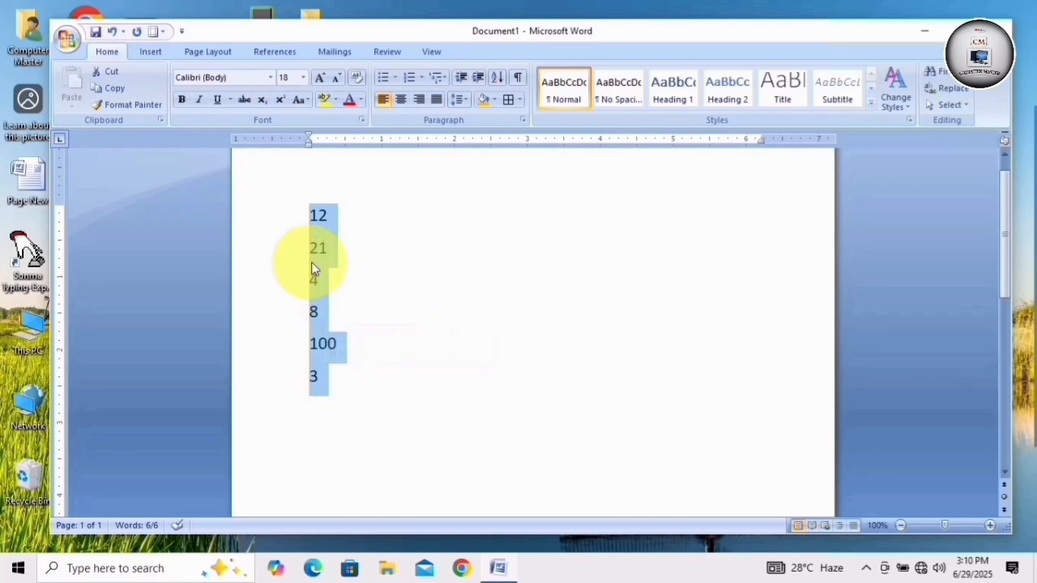
pyautogui.click(496, 78)
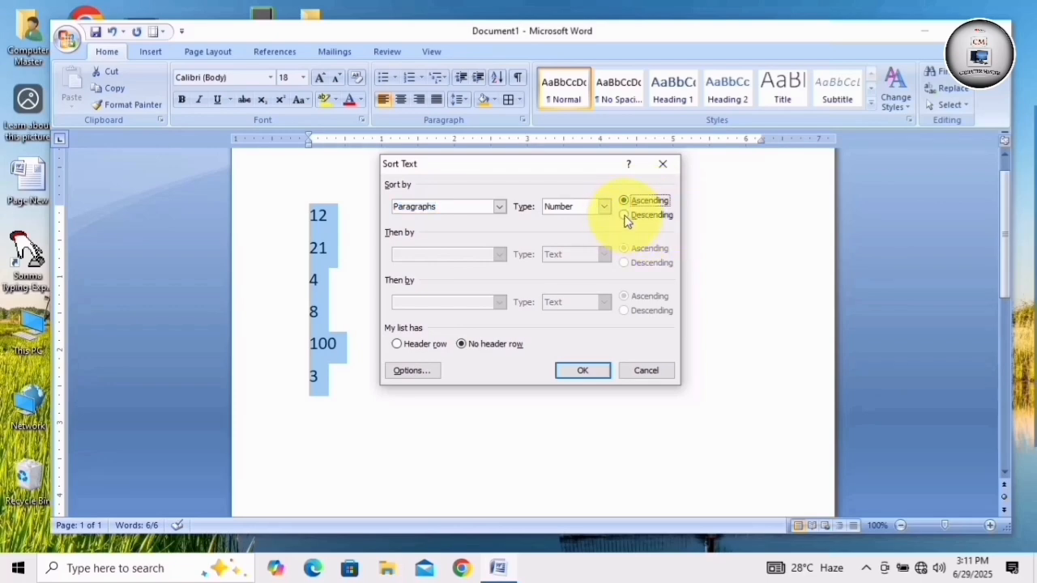
pyautogui.click(624, 217)
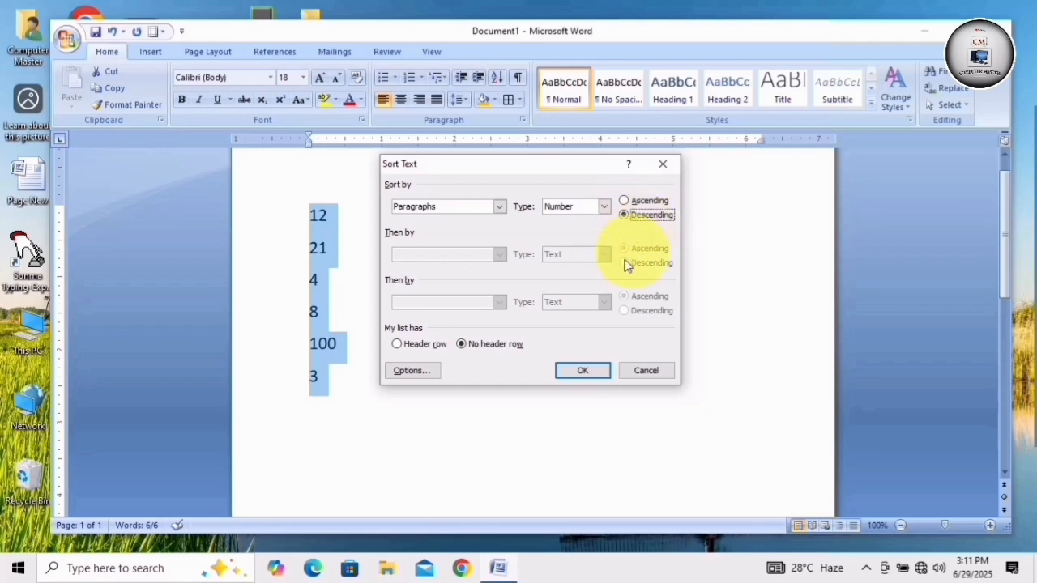
pyautogui.click(583, 372)
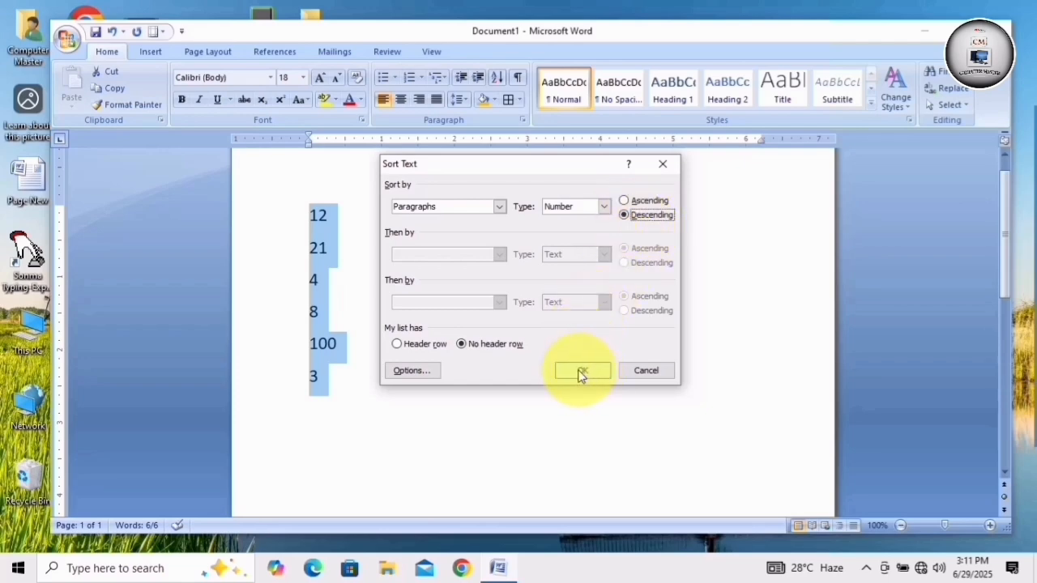
pyautogui.click(584, 373)
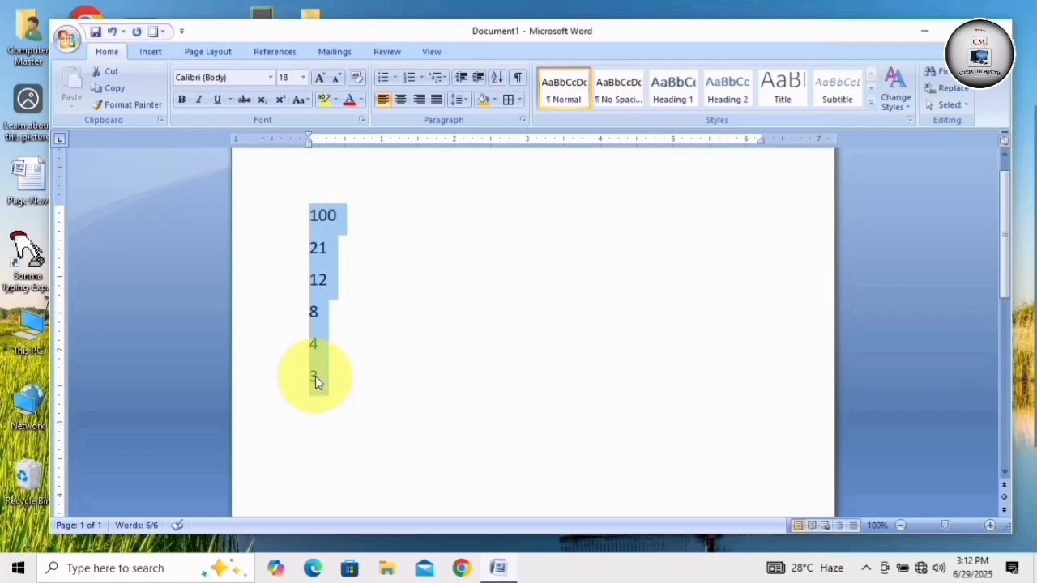
# Re-sort the number list in ascending order and clear the selection.
pyautogui.click(497, 78)
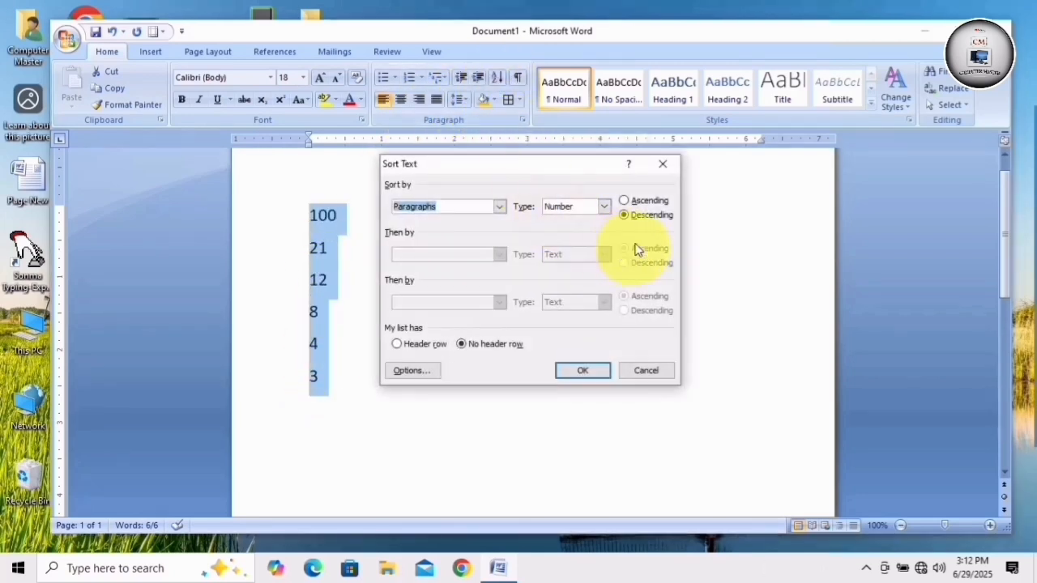
pyautogui.click(621, 213)
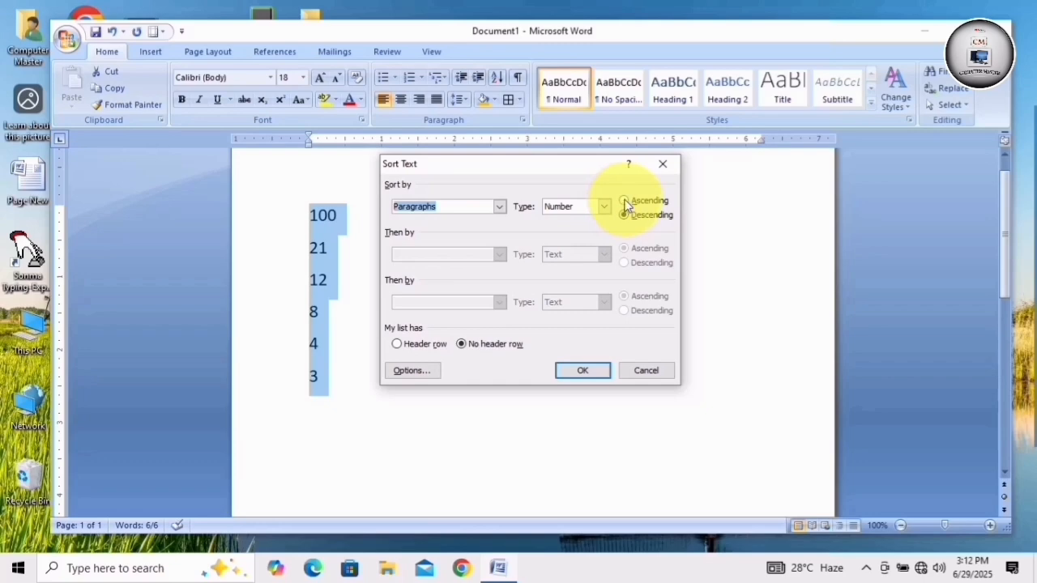
pyautogui.click(624, 201)
pyautogui.click(578, 377)
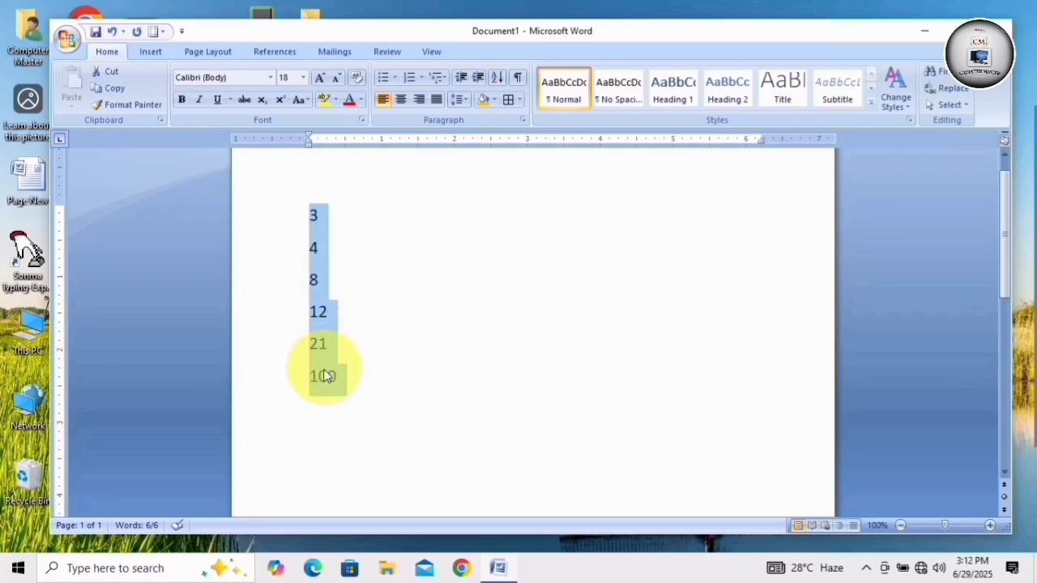
pyautogui.click(345, 222)
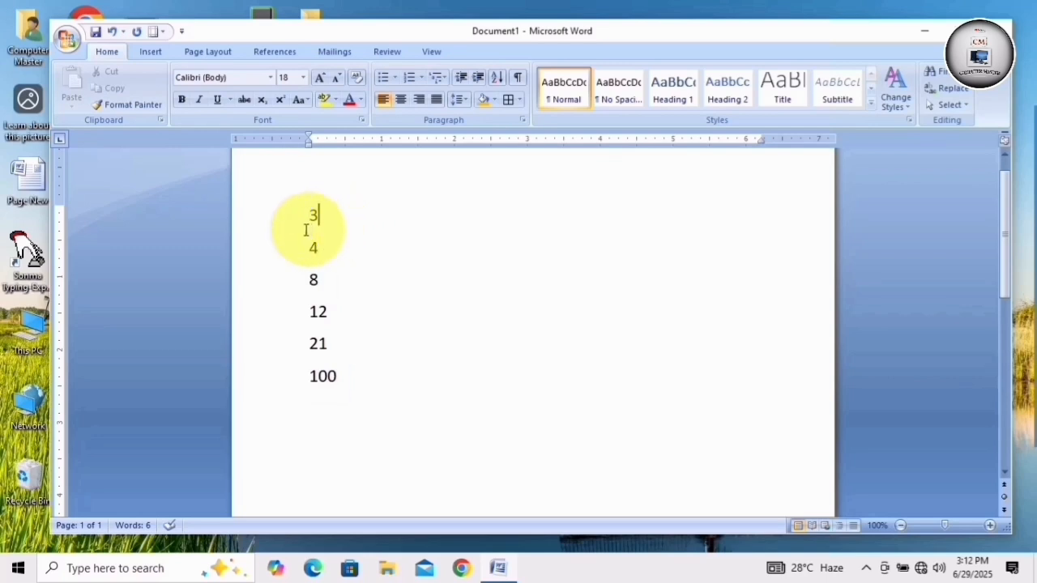
# Replace the number list with the letters A to K on separate lines.
pyautogui.moveTo(301, 211); pyautogui.dragTo(329, 394)
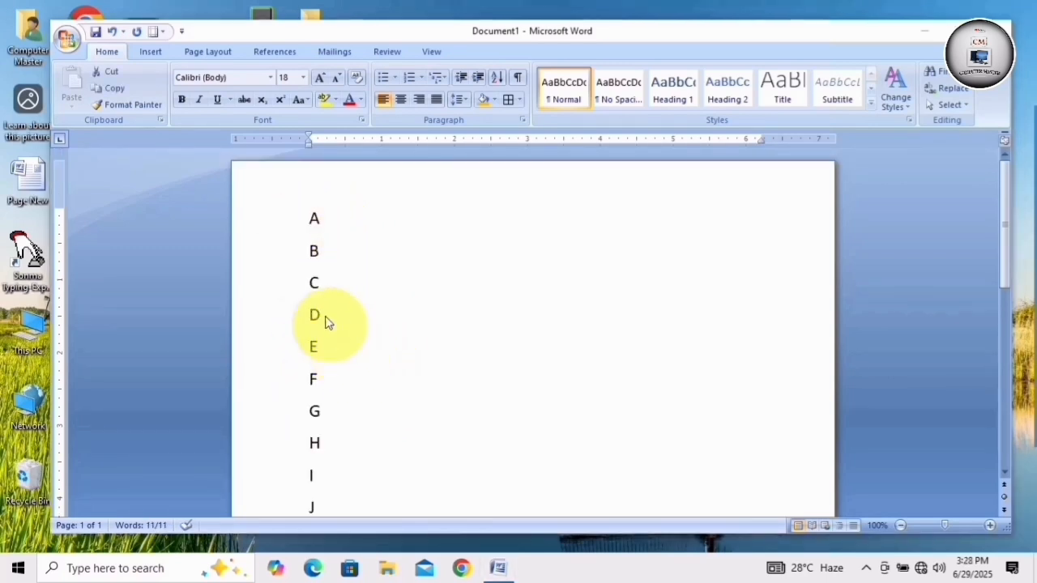
pyautogui.scroll(-1, 341, 231)
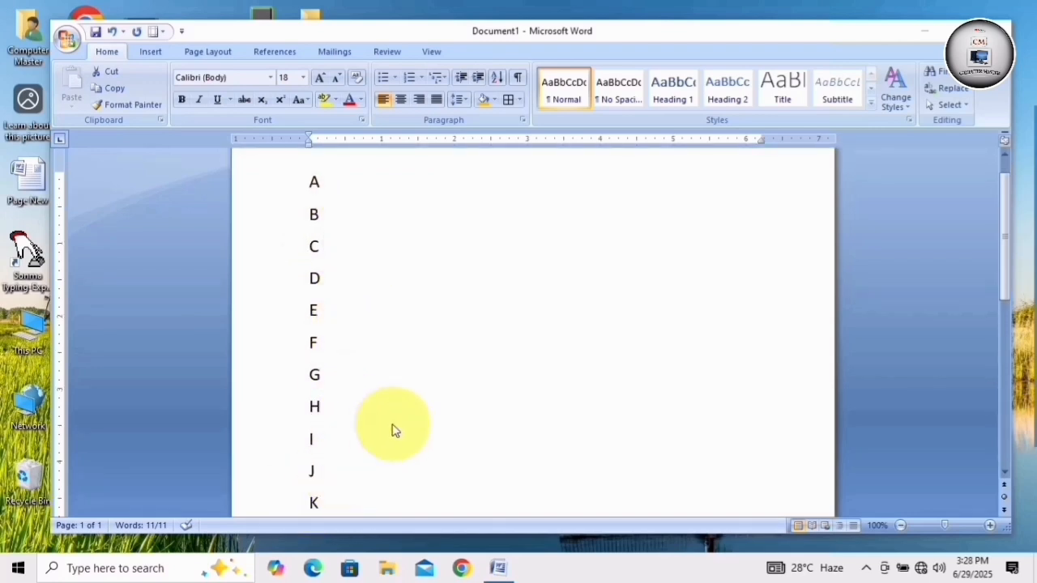
pyautogui.scroll(1, 392, 429)
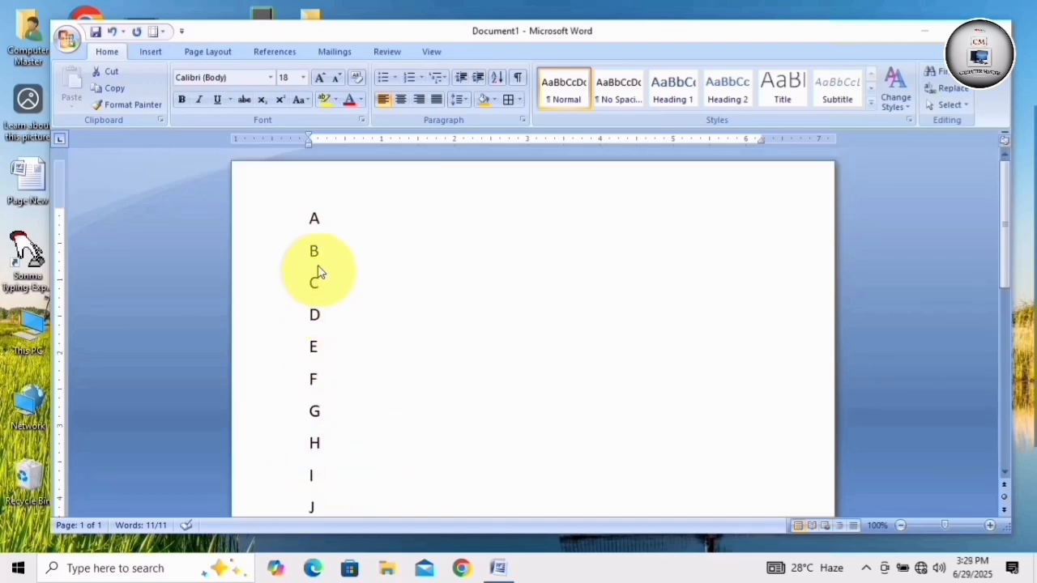
# Select the whole letter list and sort its paragraphs as Text in descending order.
pyautogui.moveTo(305, 218); pyautogui.dragTo(322, 279)
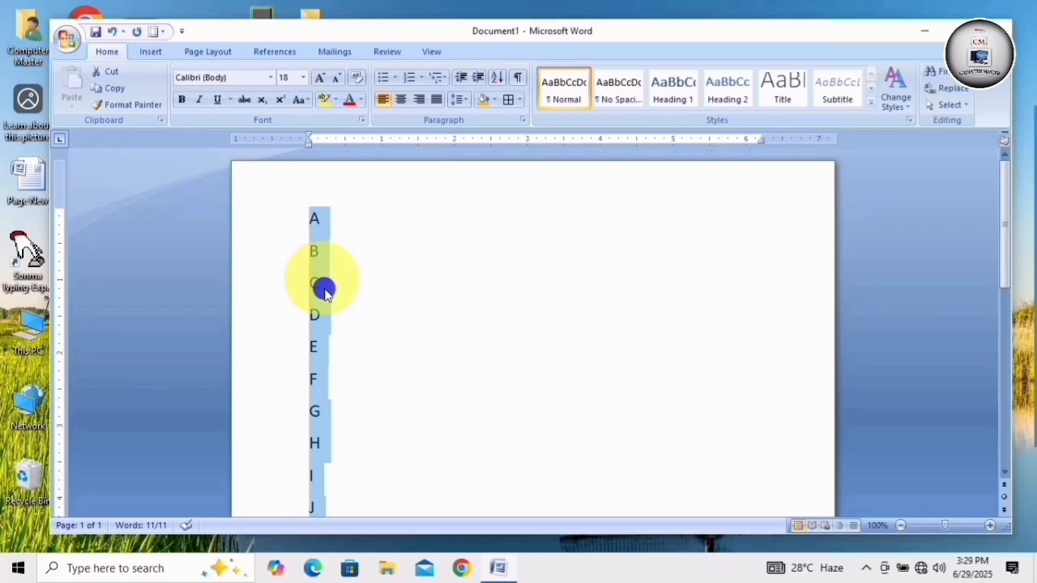
pyautogui.scroll(-2, 397, 317)
pyautogui.scroll(2, 364, 386)
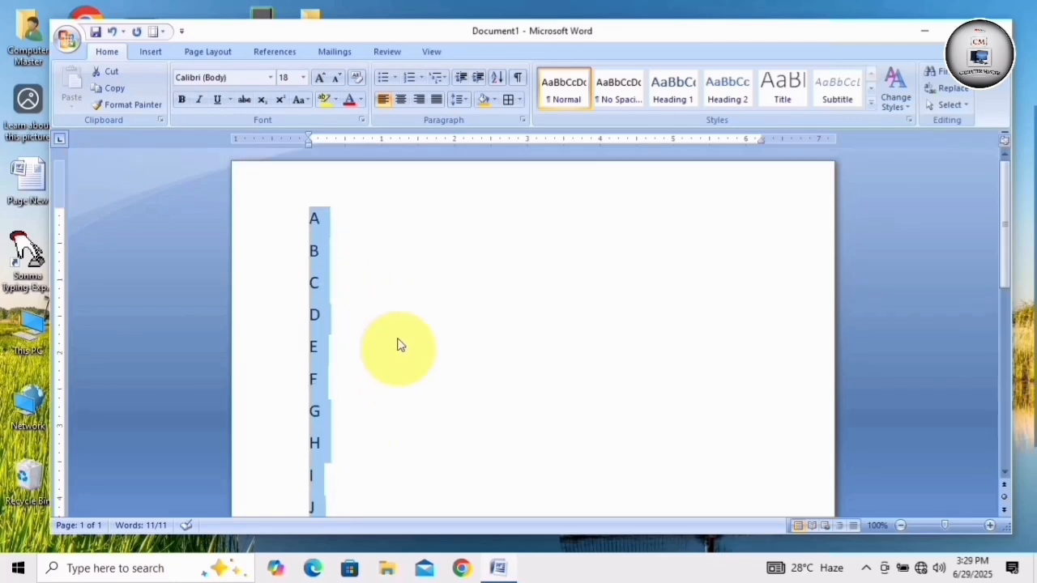
pyautogui.click(498, 78)
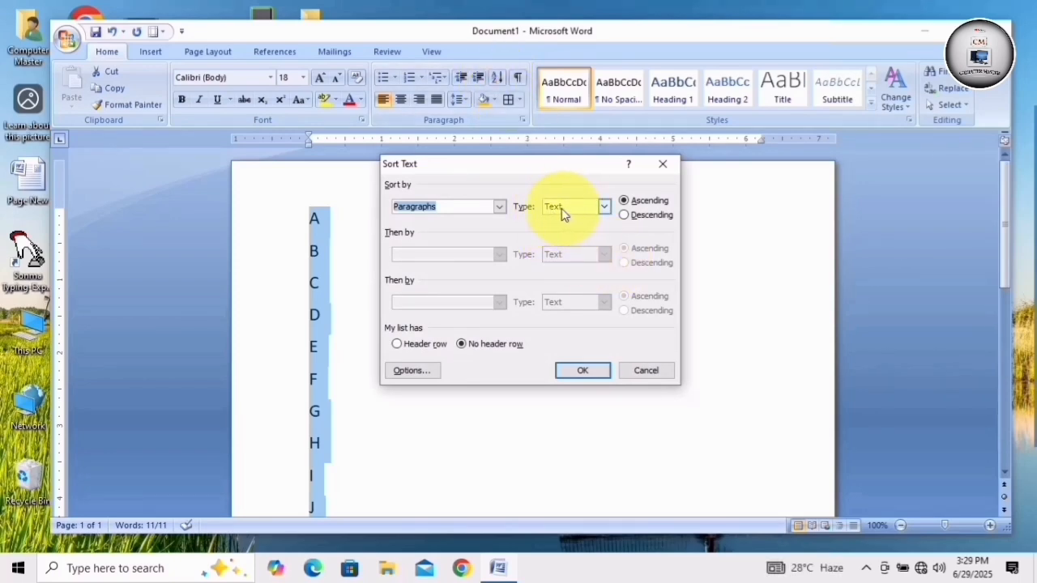
pyautogui.click(605, 207)
pyautogui.click(606, 204)
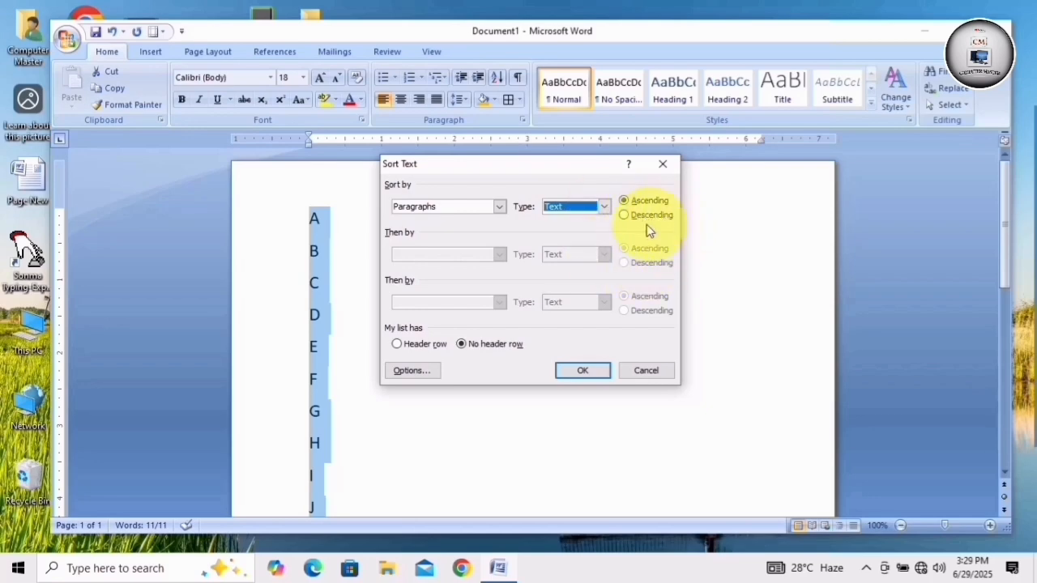
pyautogui.click(624, 216)
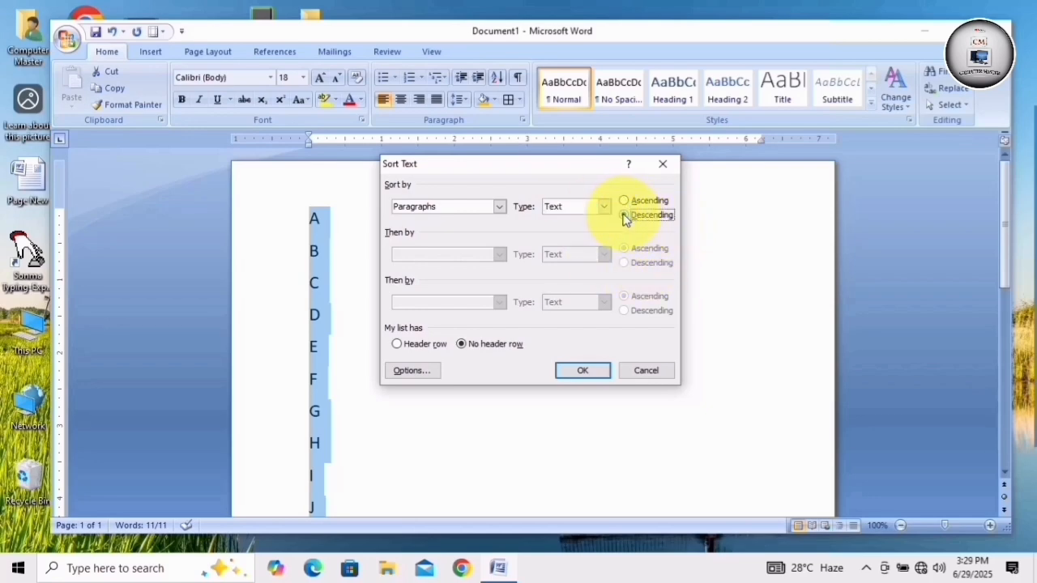
pyautogui.click(565, 373)
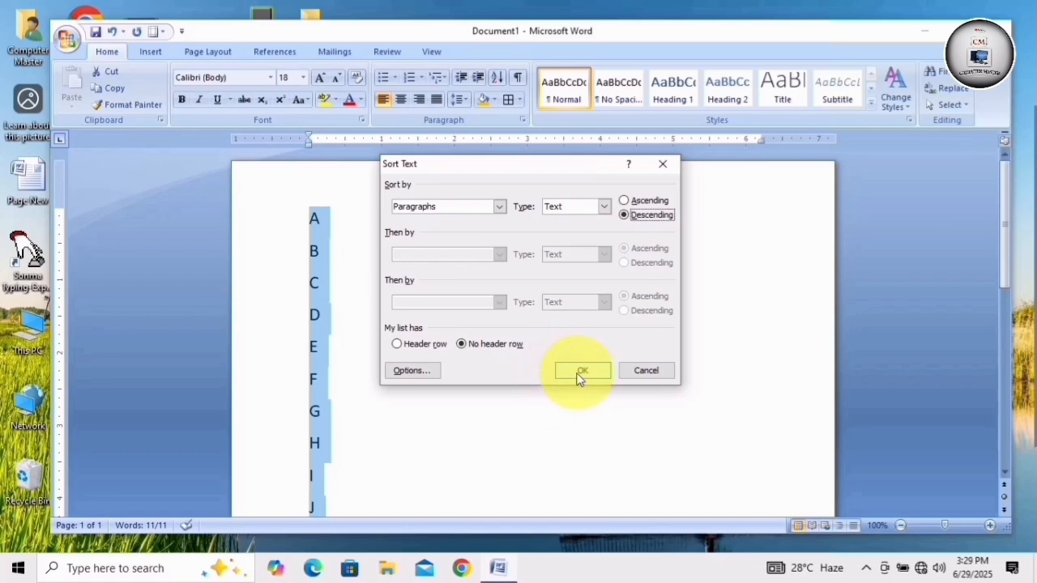
pyautogui.click(577, 372)
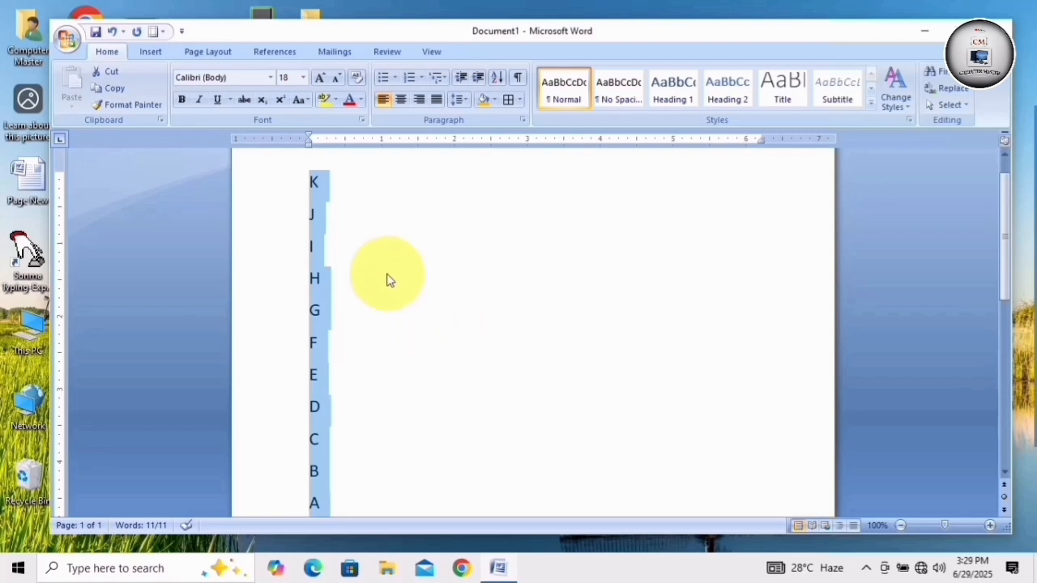
pyautogui.scroll(-1, 426, 495)
pyautogui.scroll(2, 452, 478)
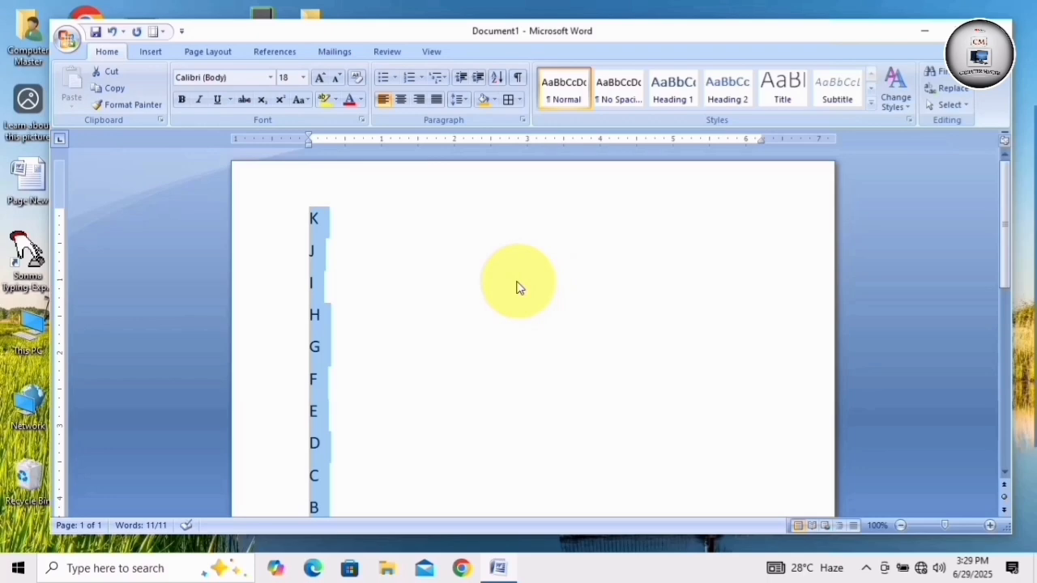
pyautogui.scroll(-1, 494, 430)
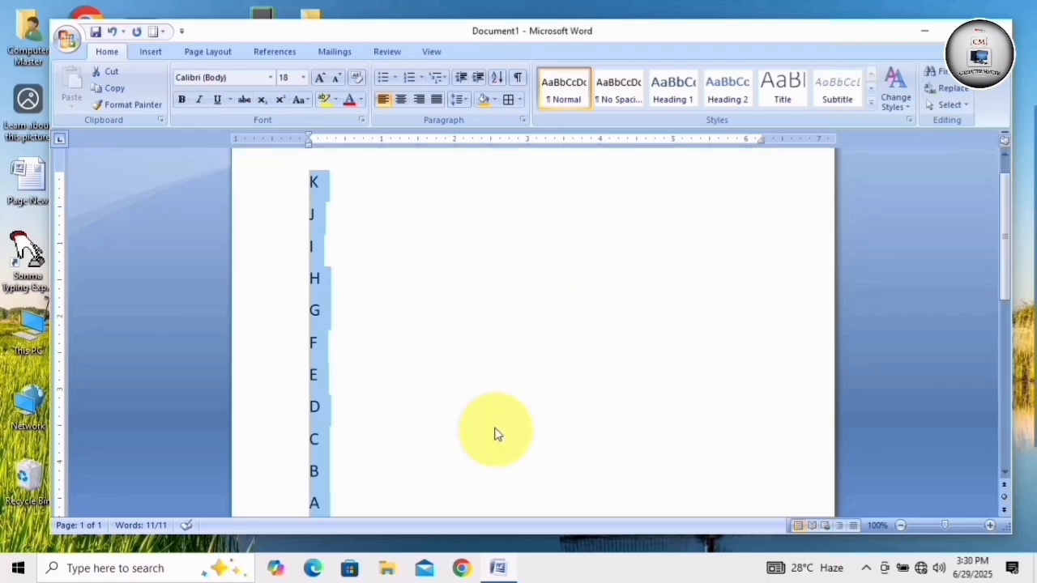
# Re-sort the selected letter list as Text in ascending order.
pyautogui.click(498, 77)
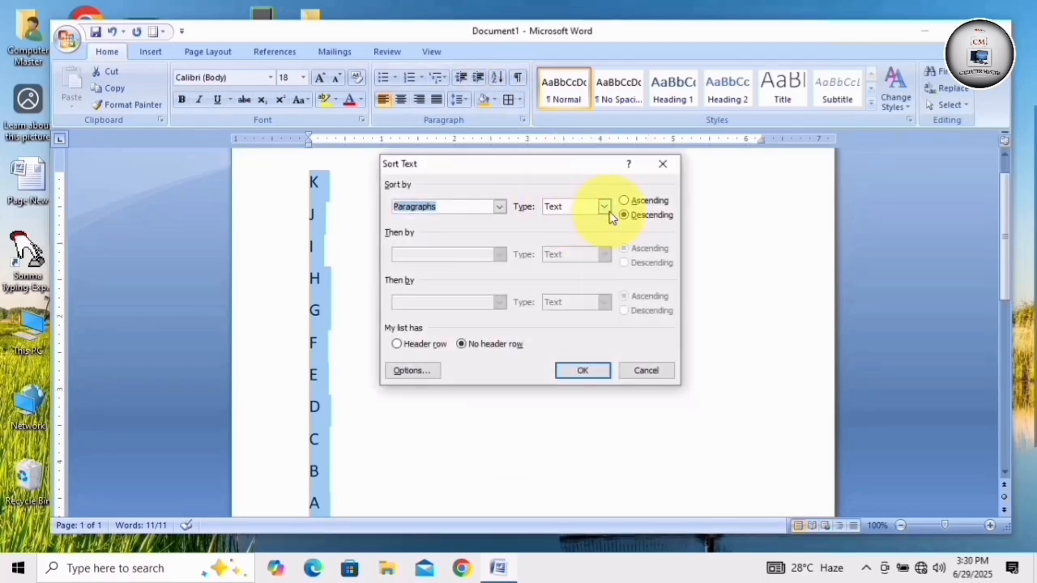
pyautogui.click(622, 200)
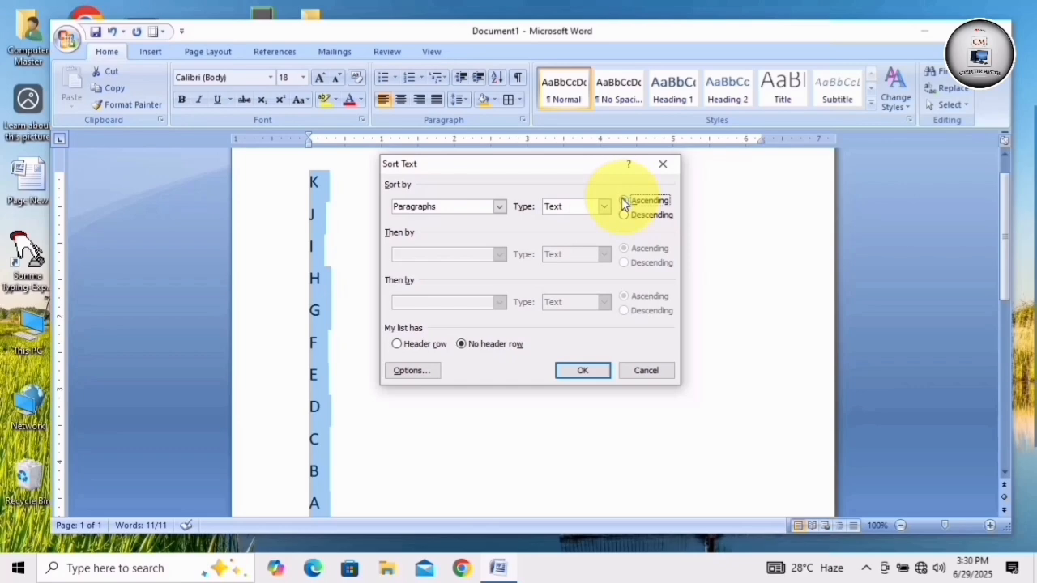
pyautogui.click(580, 370)
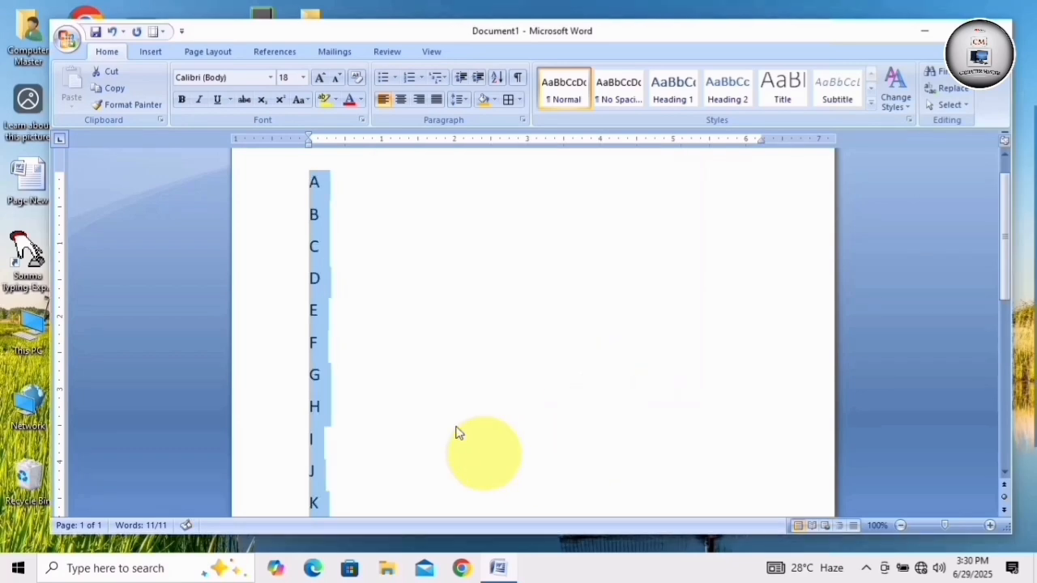
pyautogui.scroll(-1, 351, 202)
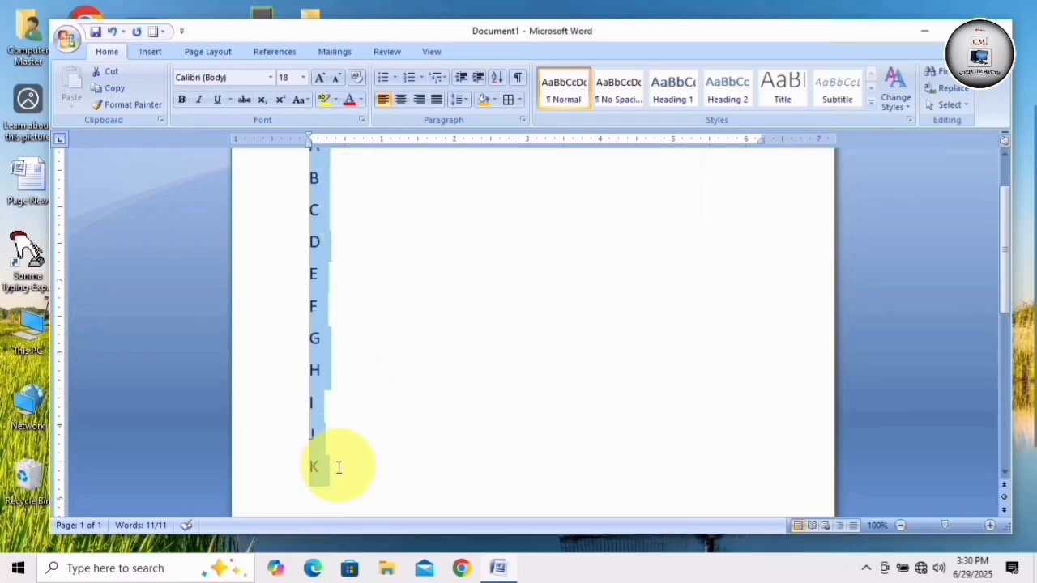
pyautogui.scroll(1, 413, 383)
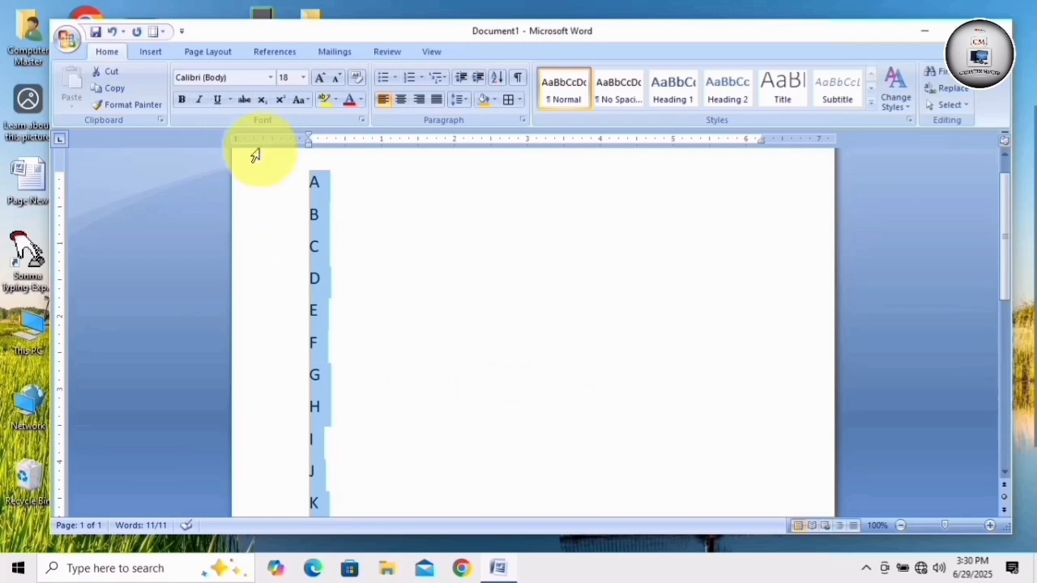
# Delete the letter list and fill the document with sample paragraphs at font size 22.
pyautogui.scroll(-1, 351, 362)
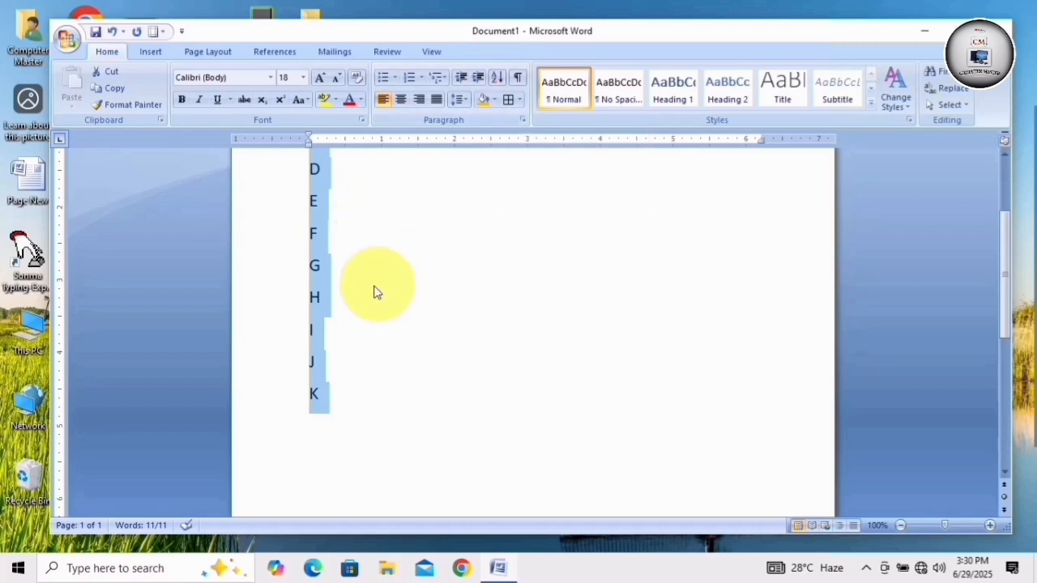
pyautogui.scroll(3, 373, 291)
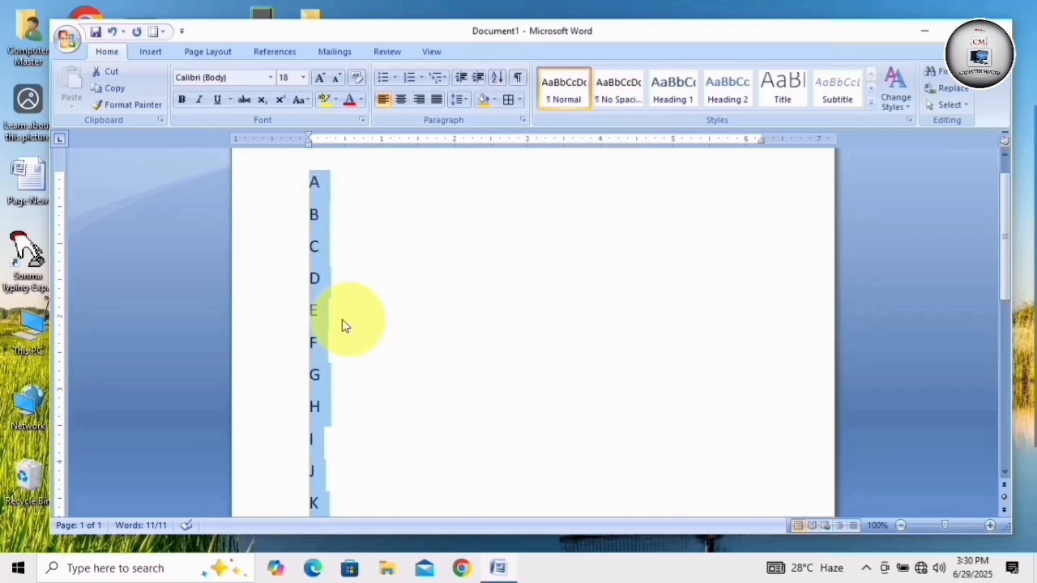
pyautogui.press('Delete')
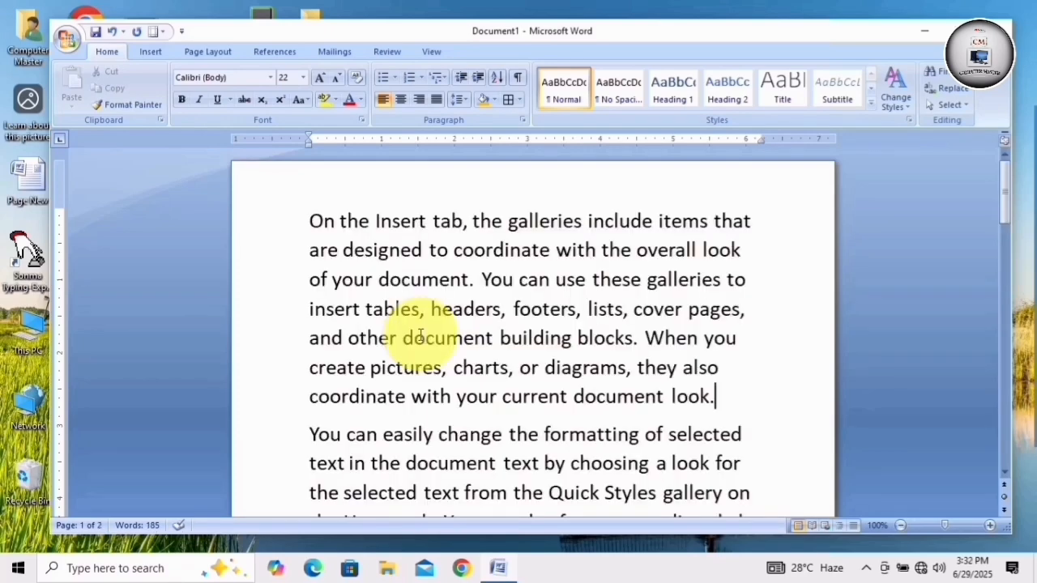
# Select all the sample text, show the formatting marks, and examine the space dots and paragraph marks.
pyautogui.hotkey('ctrl', 'a')
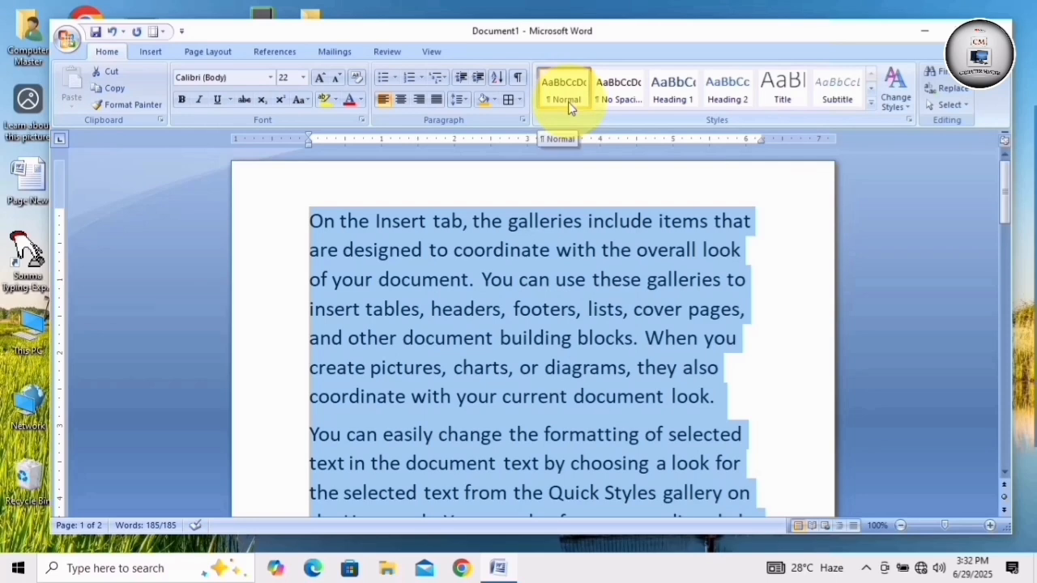
pyautogui.click(518, 81)
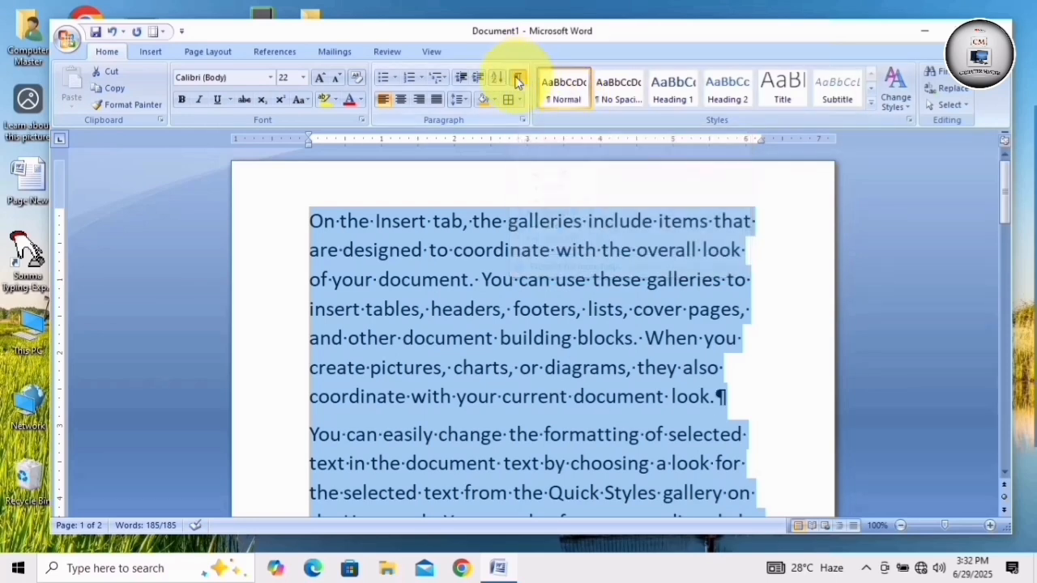
pyautogui.scroll(-1, 509, 184)
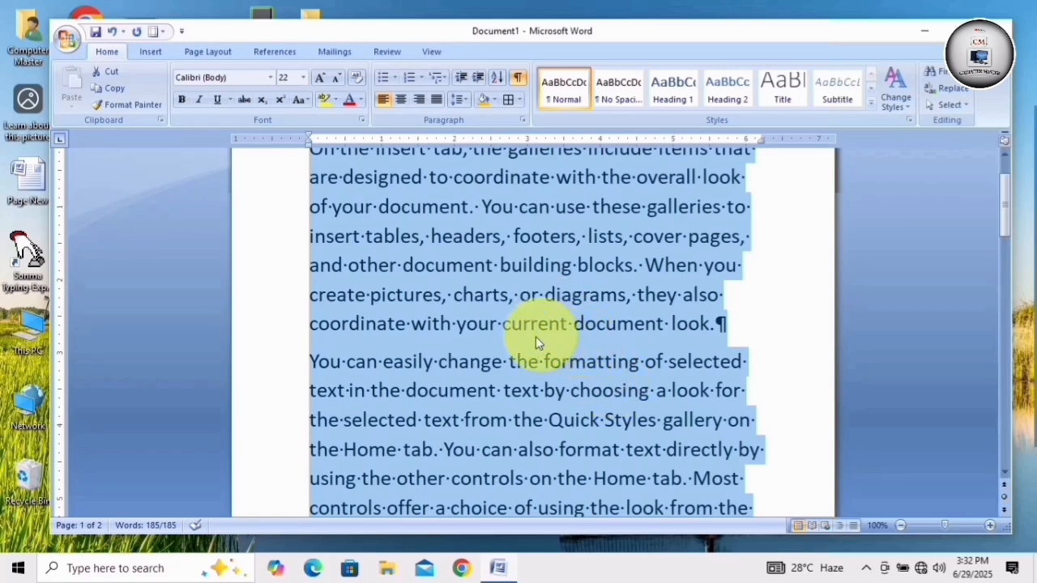
pyautogui.scroll(1, 350, 234)
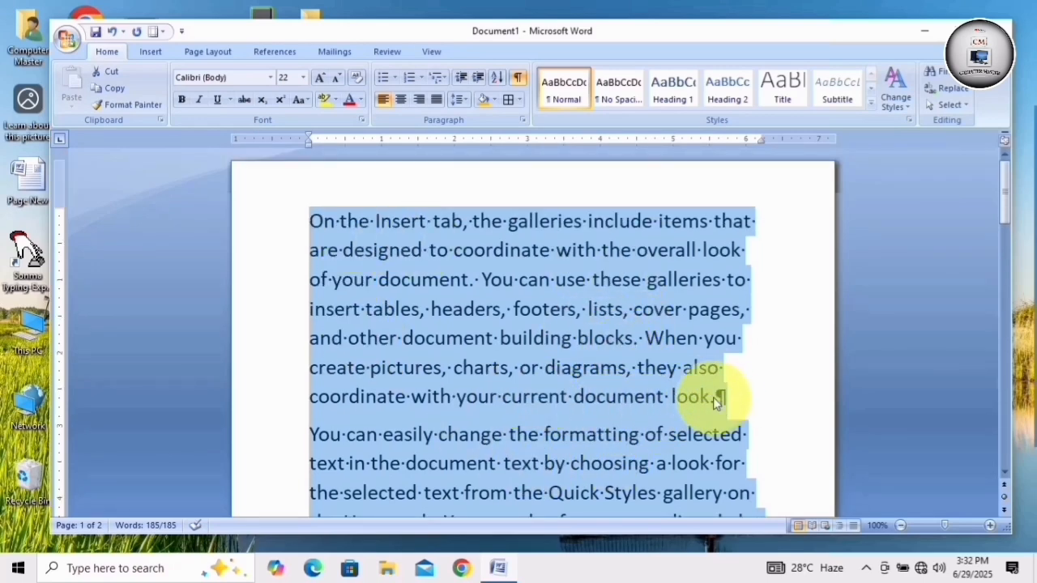
pyautogui.scroll(-1, 737, 355)
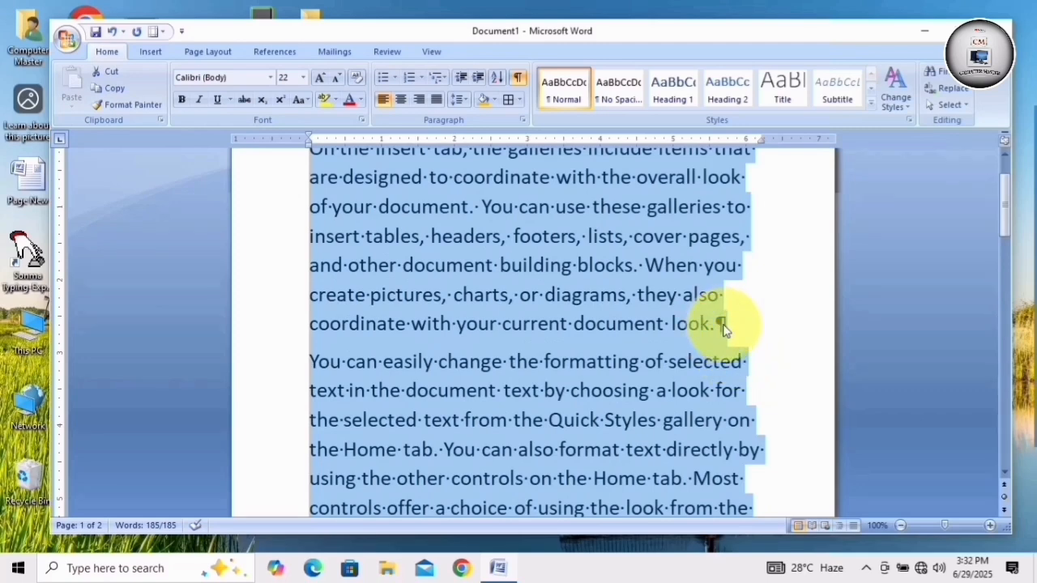
pyautogui.scroll(-1, 745, 308)
pyautogui.scroll(-1, 741, 377)
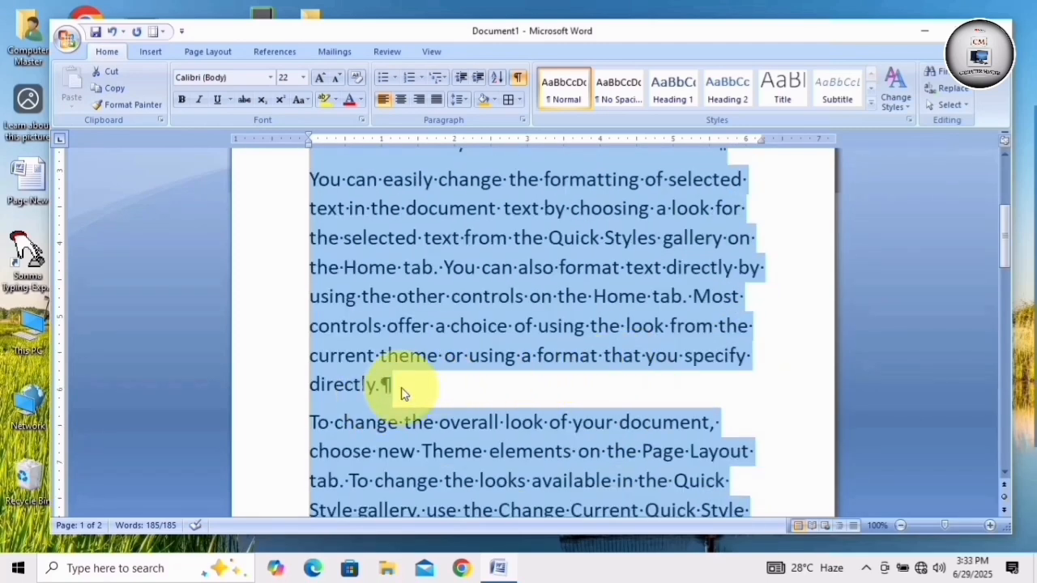
# Examine the space dots and paragraph marks at the end of each sample paragraph through the whole document.
pyautogui.scroll(-3, 584, 319)
pyautogui.scroll(-1, 584, 320)
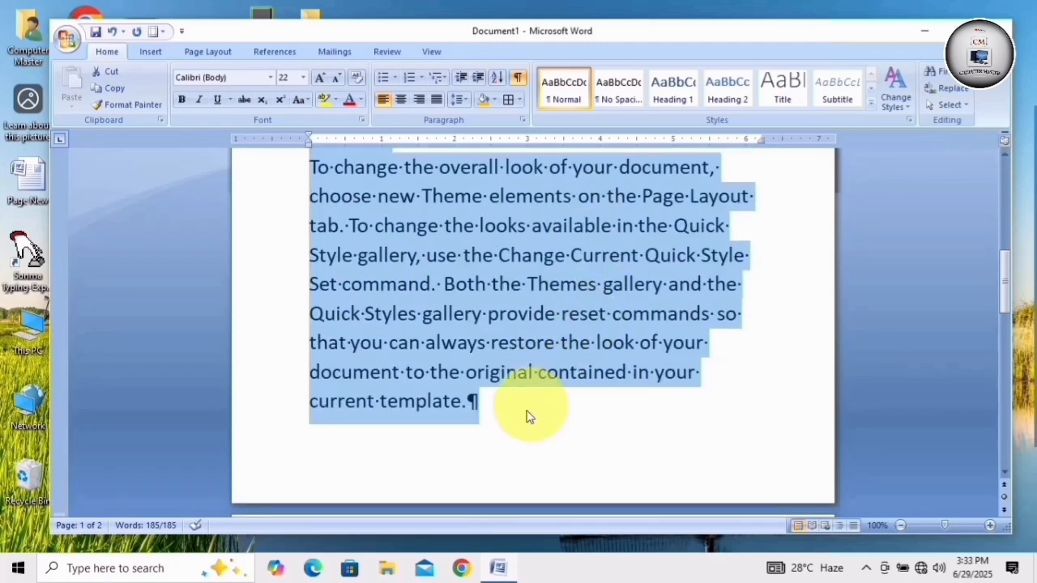
pyautogui.scroll(1, 499, 422)
pyautogui.scroll(6, 502, 413)
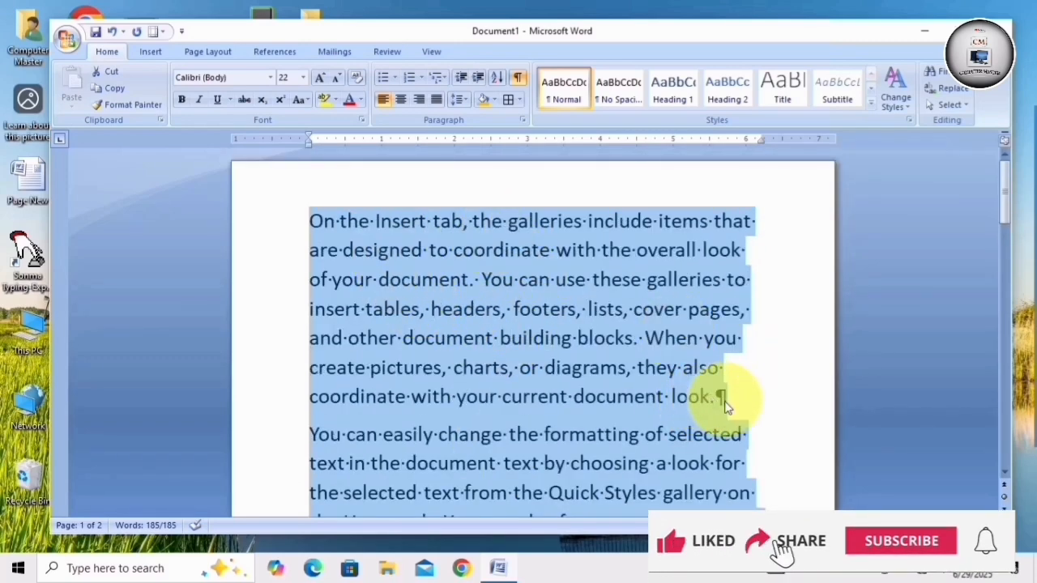
pyautogui.scroll(-3, 721, 401)
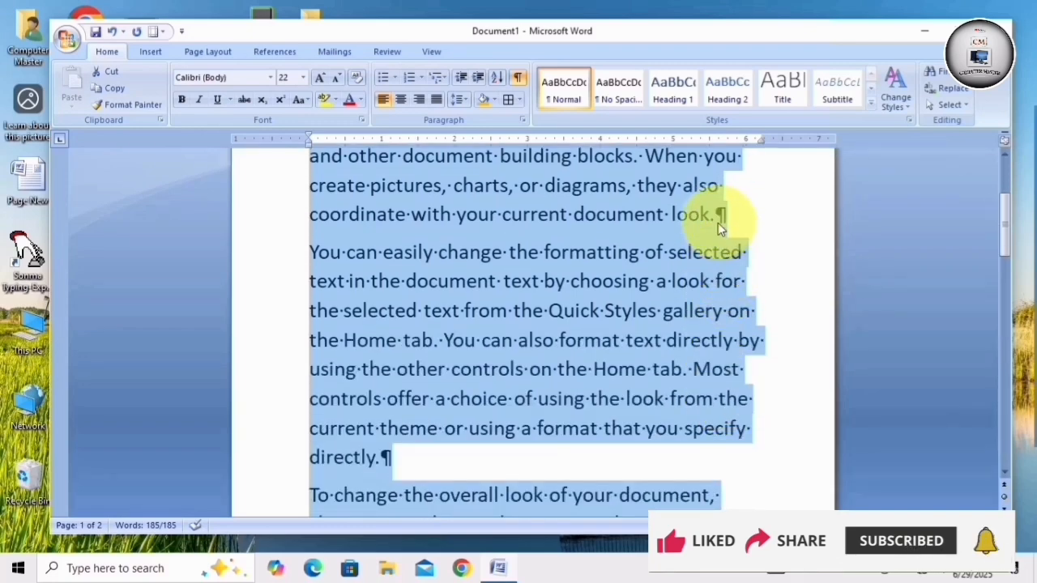
pyautogui.scroll(-1, 717, 223)
pyautogui.scroll(4, 391, 297)
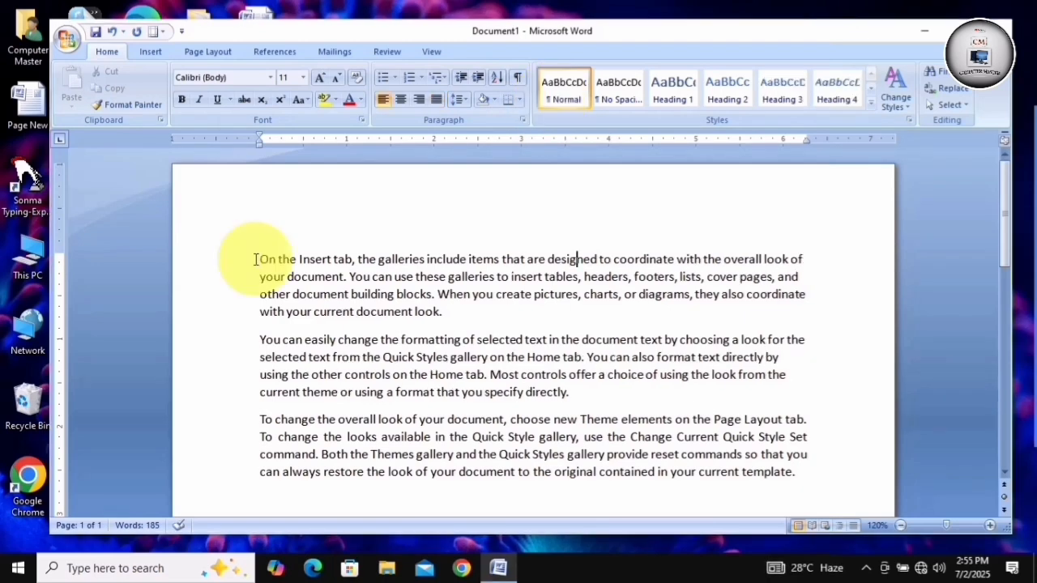
# Select all three sample paragraphs, apply the No Spacing style, and return them to the Normal style.
pyautogui.moveTo(256, 260); pyautogui.dragTo(807, 492)
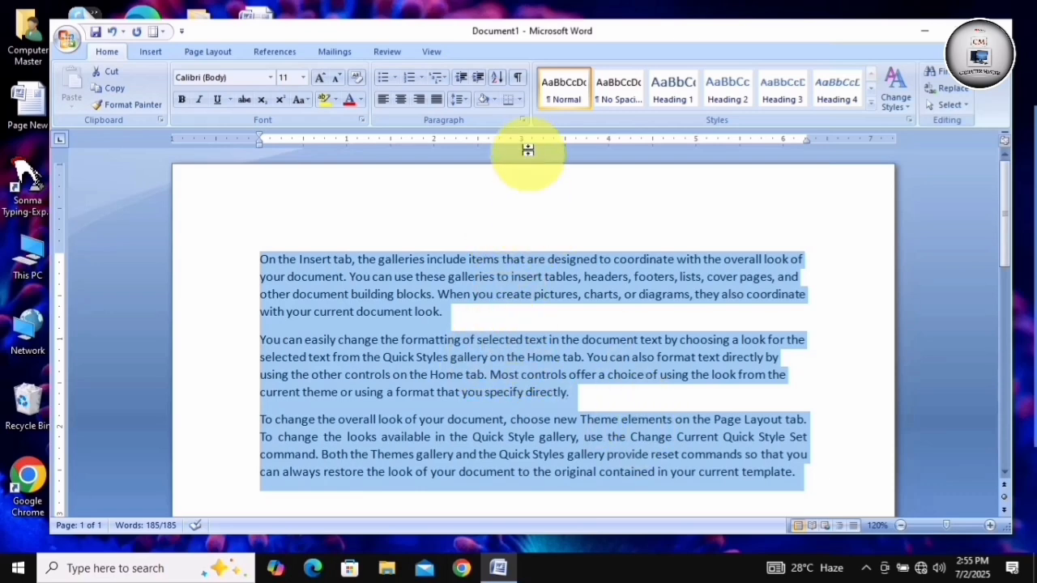
pyautogui.click(561, 91)
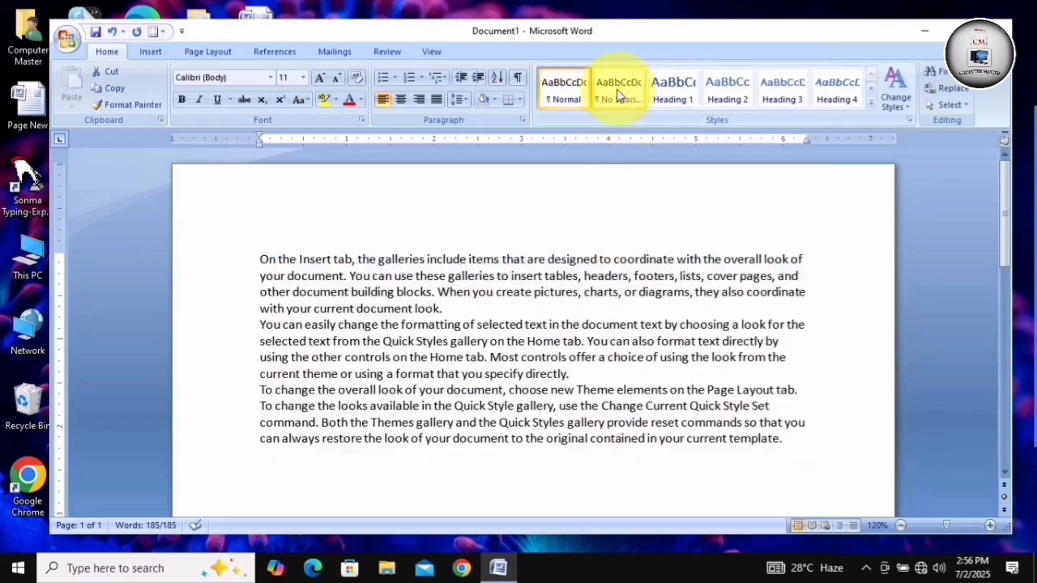
pyautogui.click(618, 91)
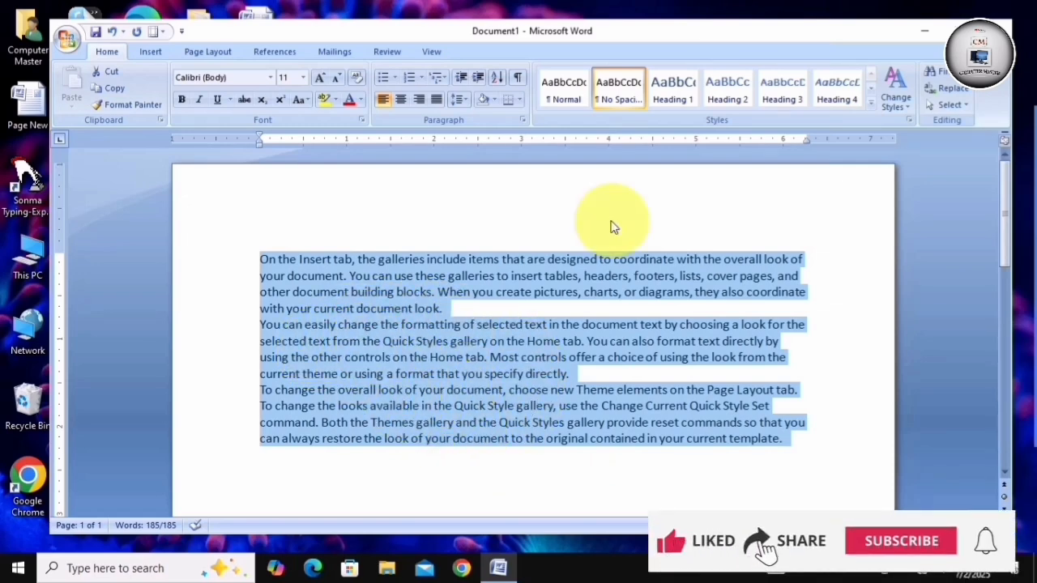
pyautogui.click(559, 85)
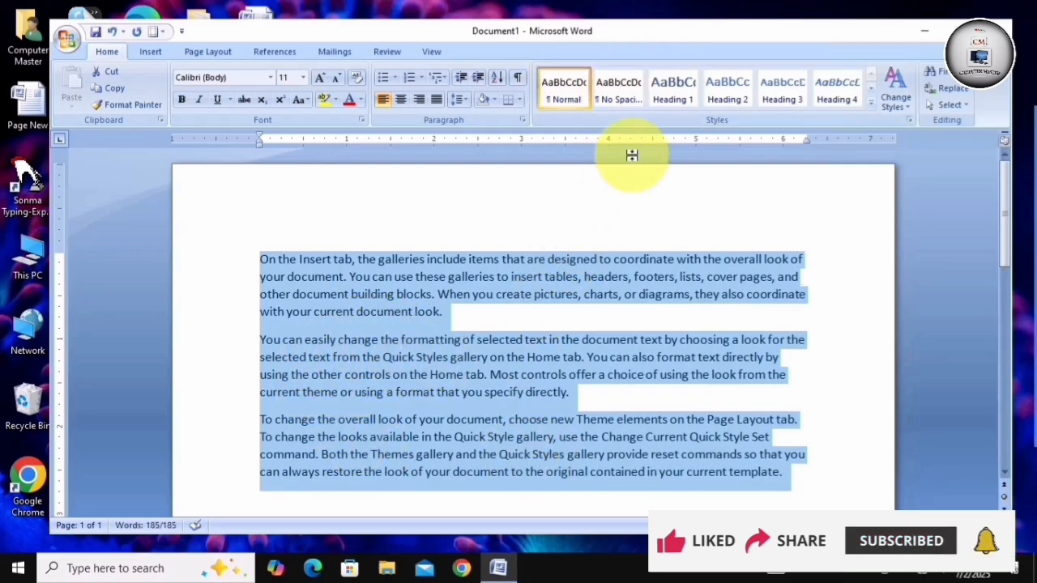
# Apply the Heading 1 style to all the selected text and review the restyled paragraphs.
pyautogui.click(672, 91)
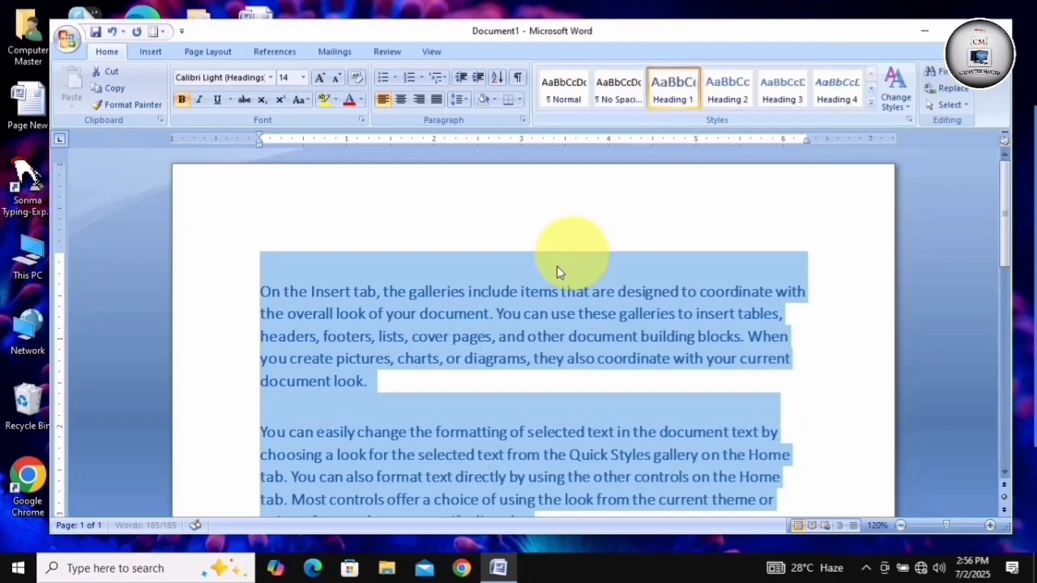
pyautogui.scroll(-2, 413, 324)
pyautogui.scroll(-1, 386, 378)
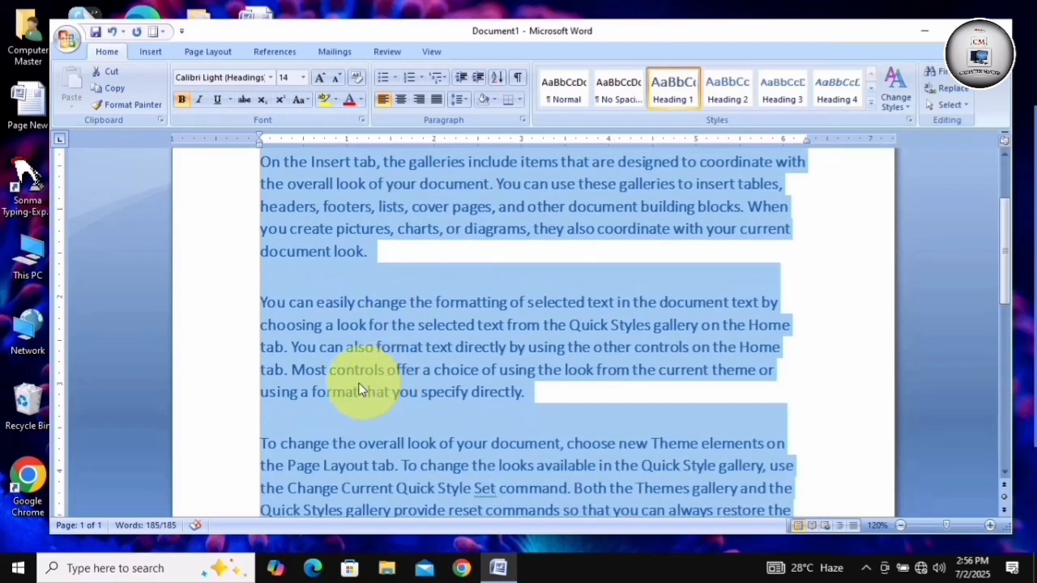
pyautogui.scroll(3, 400, 389)
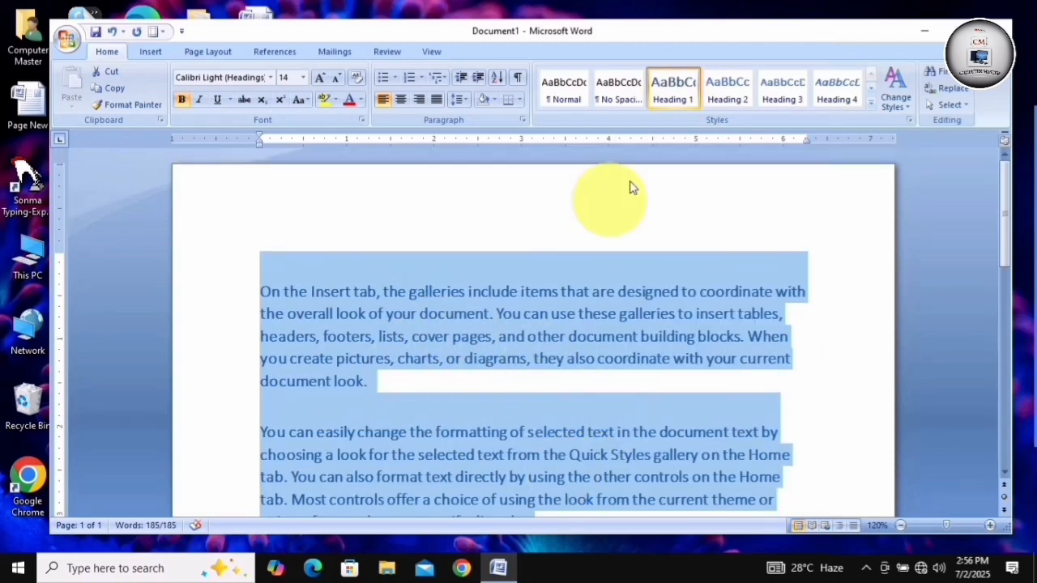
# Change the selected paragraphs to the Heading 2 style and check their look down to the last paragraph.
pyautogui.click(721, 93)
pyautogui.scroll(-3, 432, 341)
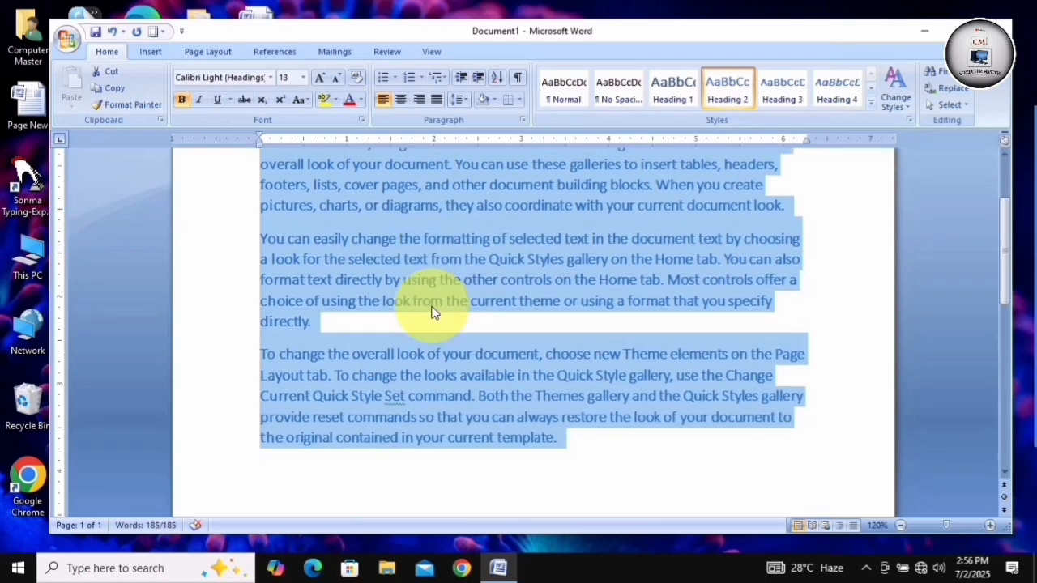
pyautogui.scroll(3, 430, 308)
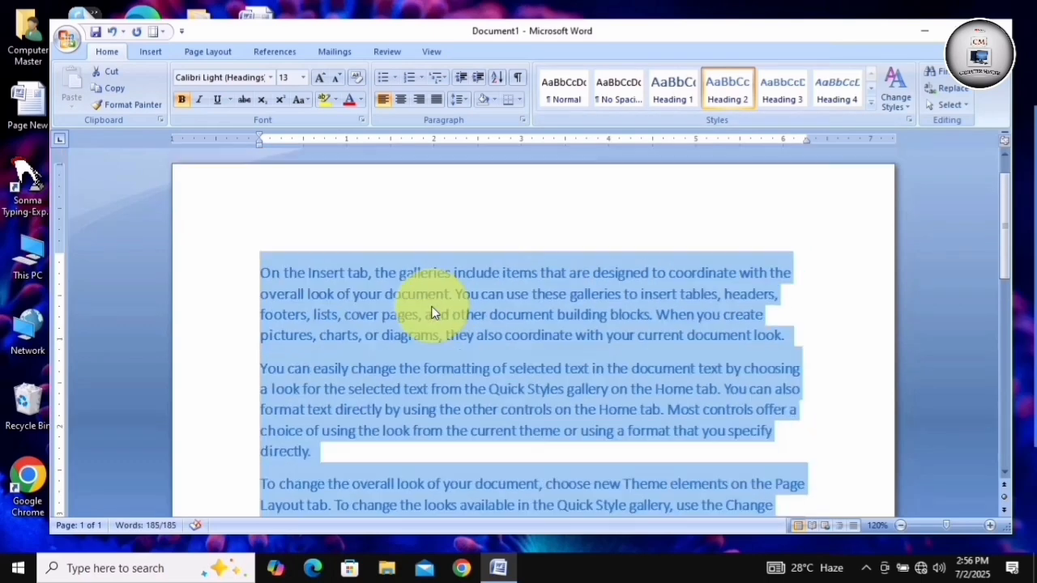
# Change the selected paragraphs to the Heading 3 style and review them.
pyautogui.click(778, 88)
pyautogui.scroll(-1, 486, 332)
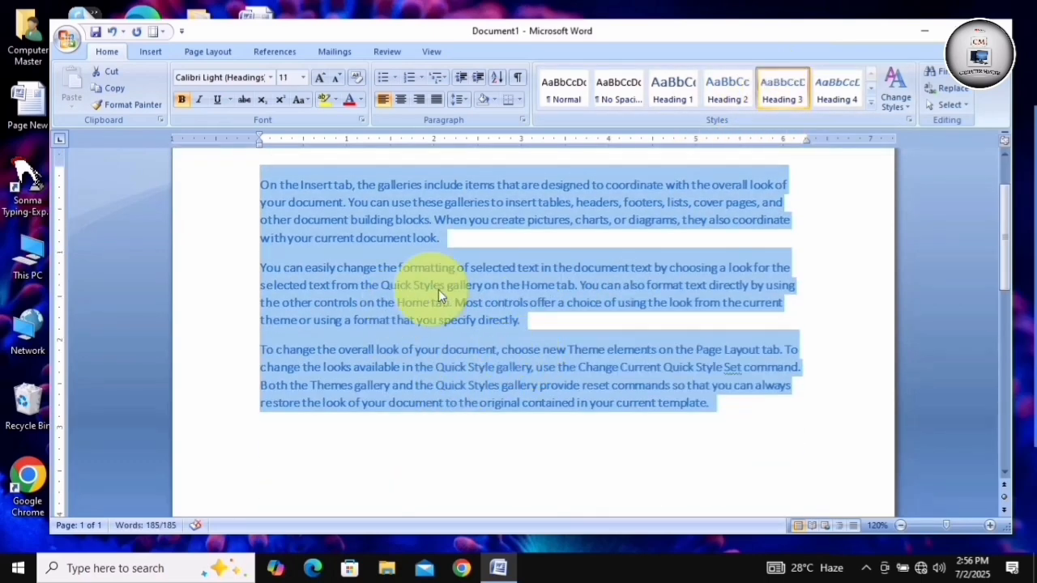
pyautogui.scroll(2, 440, 294)
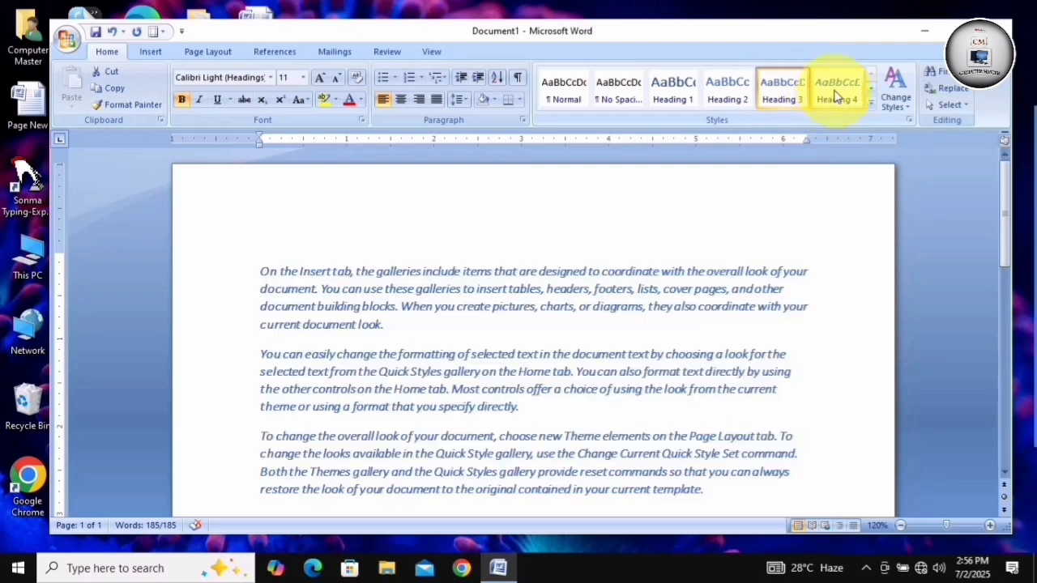
# Apply the Heading 4 style to the selected text, and restyle it with a grey italic style from the full style gallery.
pyautogui.click(837, 91)
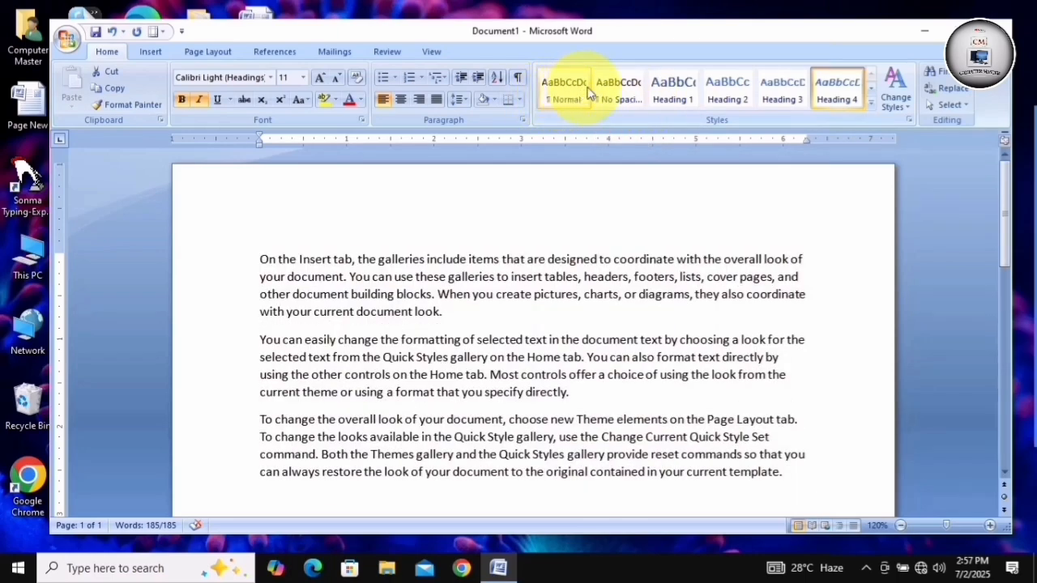
pyautogui.click(871, 104)
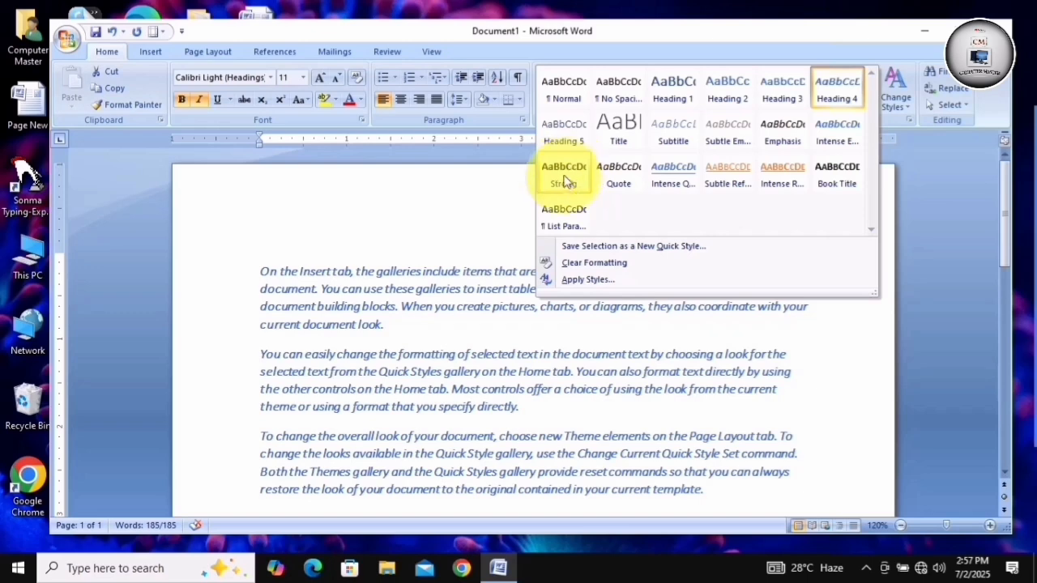
pyautogui.click(674, 134)
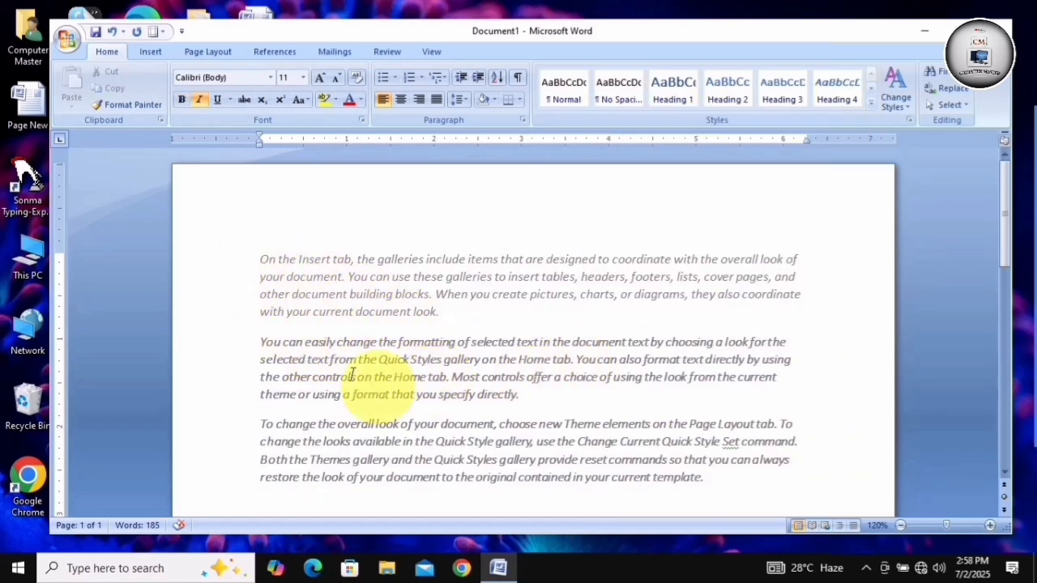
# Apply Heading 1 to "On the Insert tab" and Heading 2 to "You can easily change the formatting" at the paragraph starts.
pyautogui.moveTo(238, 255); pyautogui.dragTo(350, 263)
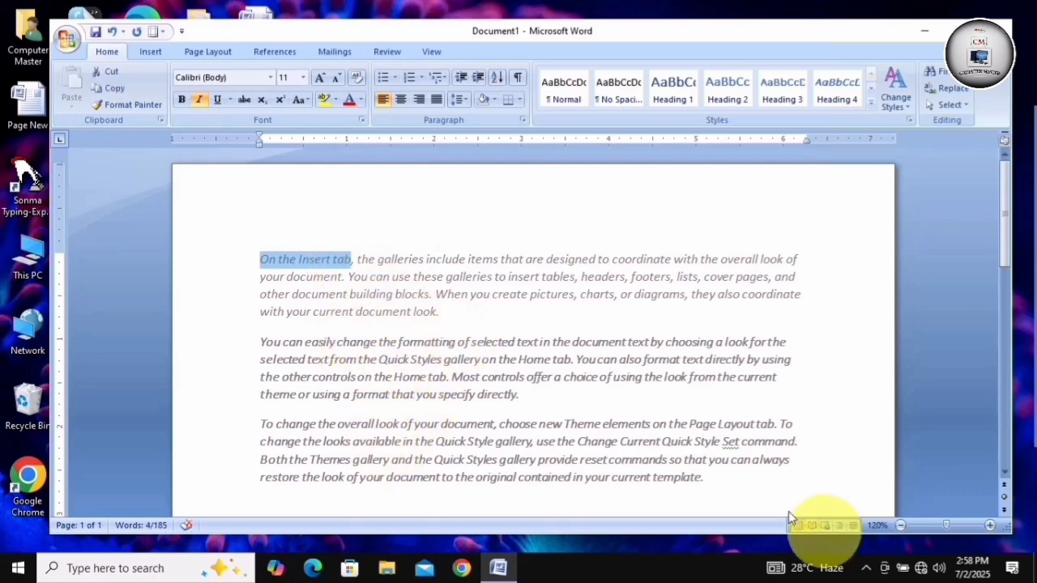
pyautogui.click(672, 86)
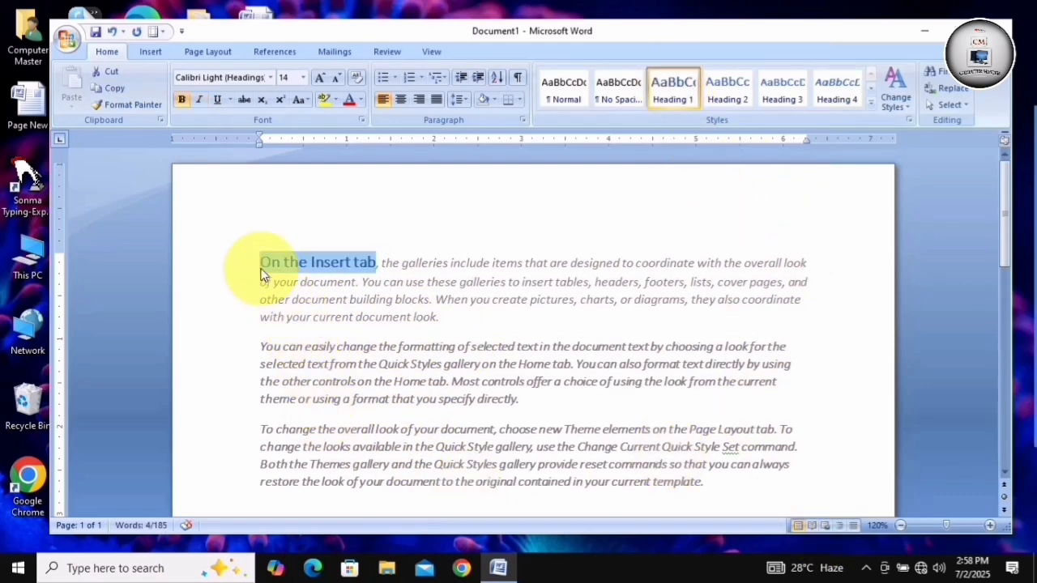
pyautogui.moveTo(260, 346); pyautogui.dragTo(456, 346)
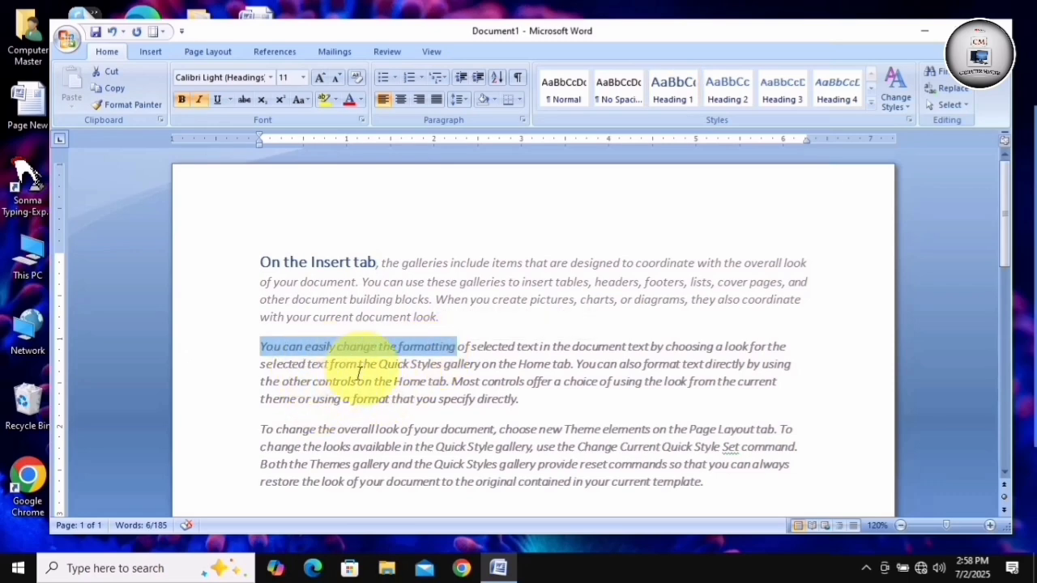
pyautogui.click(726, 89)
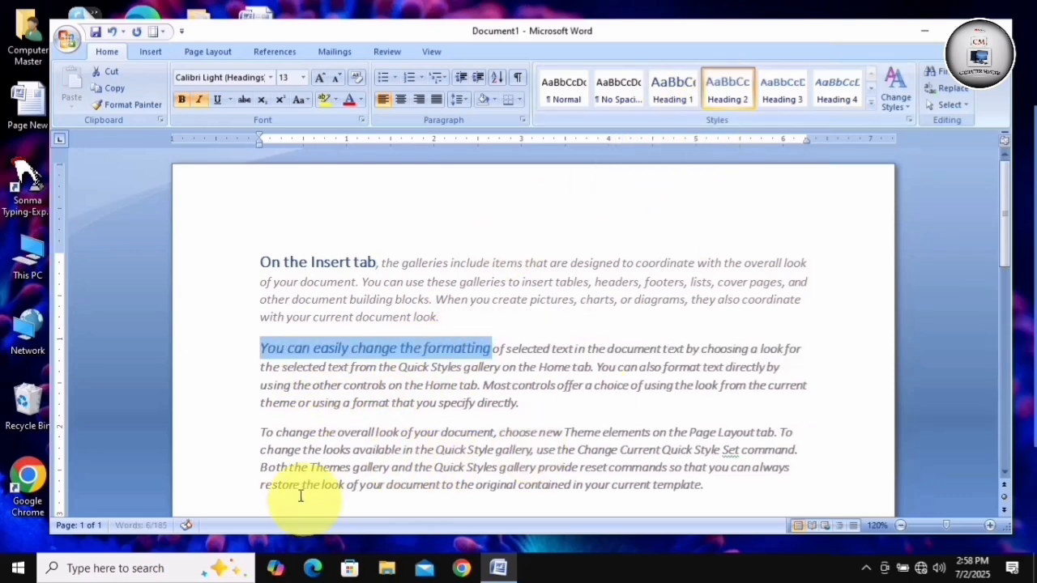
# Apply the Heading 4 style to "To change the overall look of your" at the start of the third paragraph.
pyautogui.scroll(-1, 456, 397)
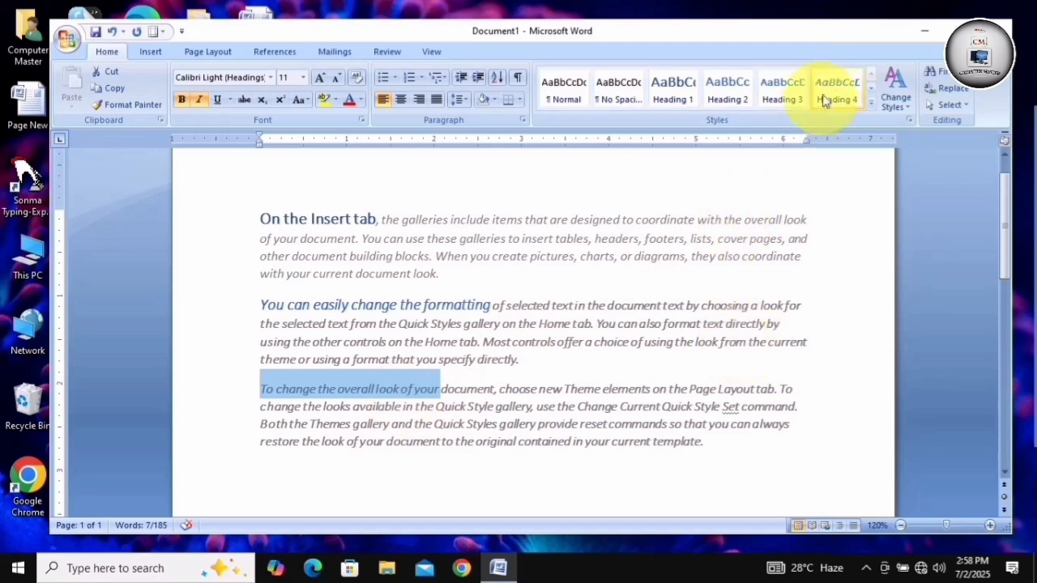
pyautogui.click(835, 93)
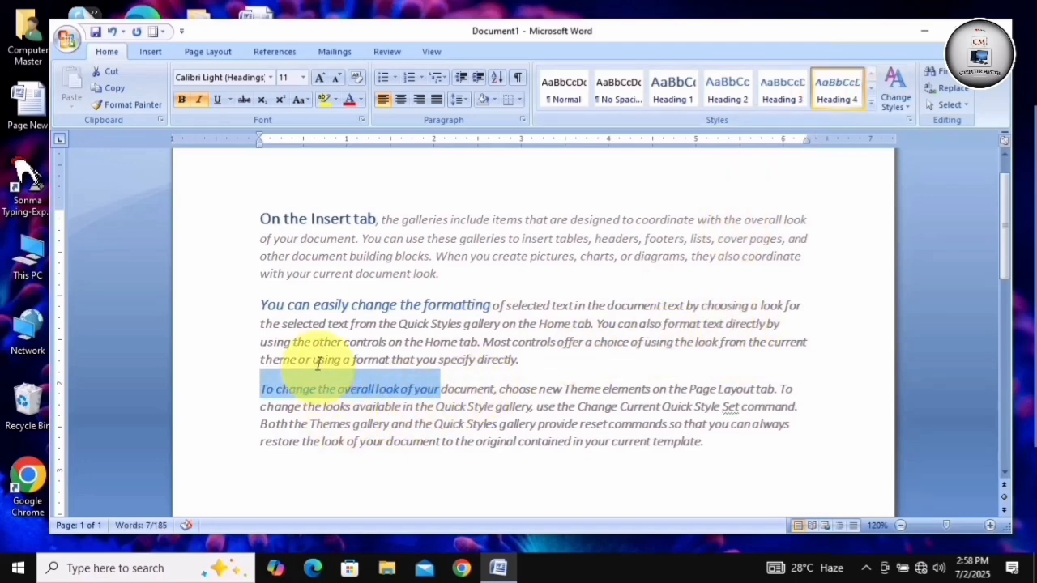
pyautogui.scroll(1, 319, 364)
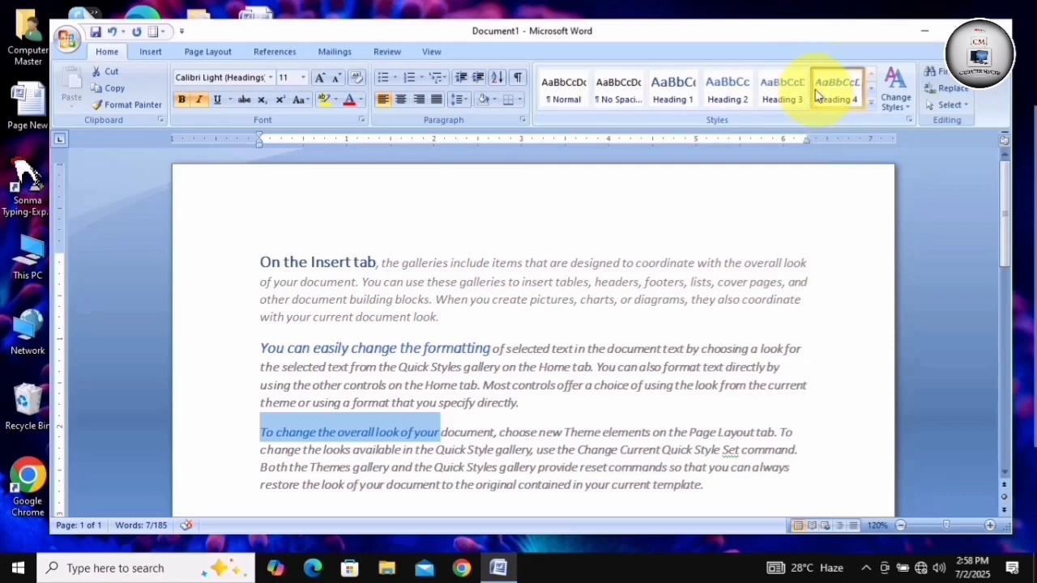
pyautogui.scroll(-1, 479, 440)
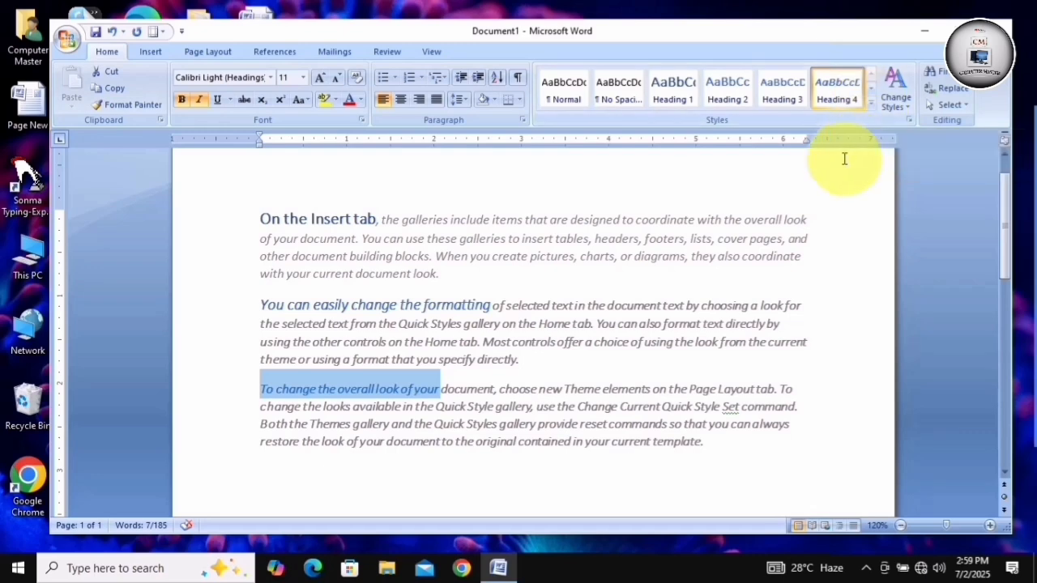
# Select the whole document and clear all its formatting with the style gallery's Clear Formatting command.
pyautogui.click(872, 101)
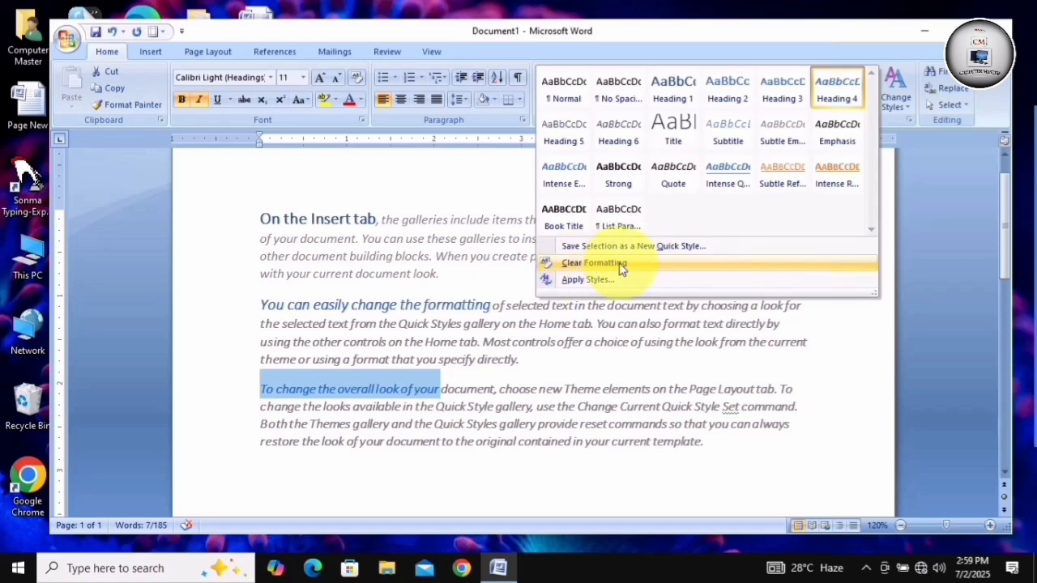
pyautogui.hotkey('ctrl', 'a')
pyautogui.click(585, 263)
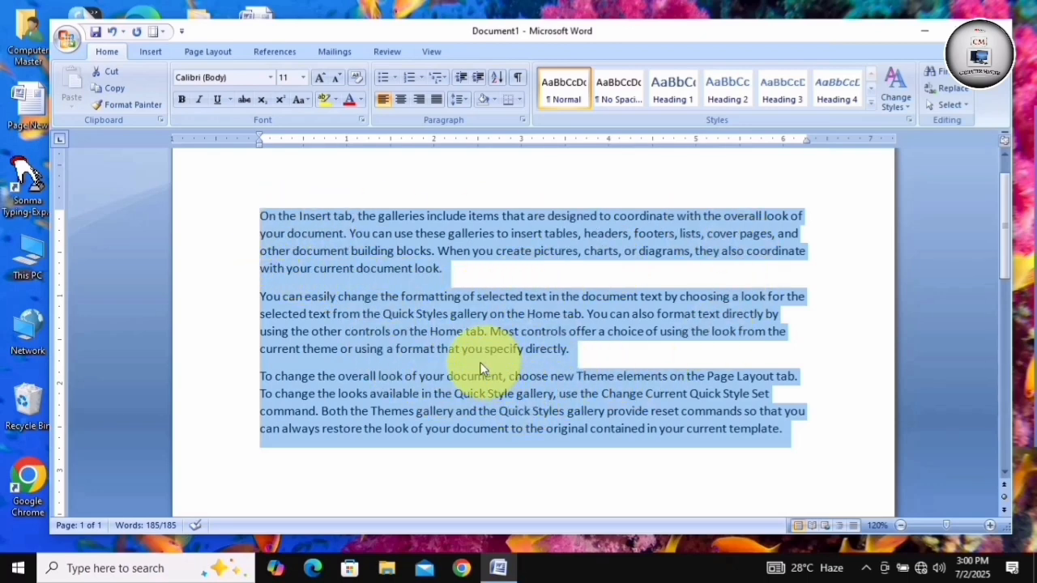
# Open Apply Styles for the selected text and look through the list of style names.
pyautogui.click(872, 103)
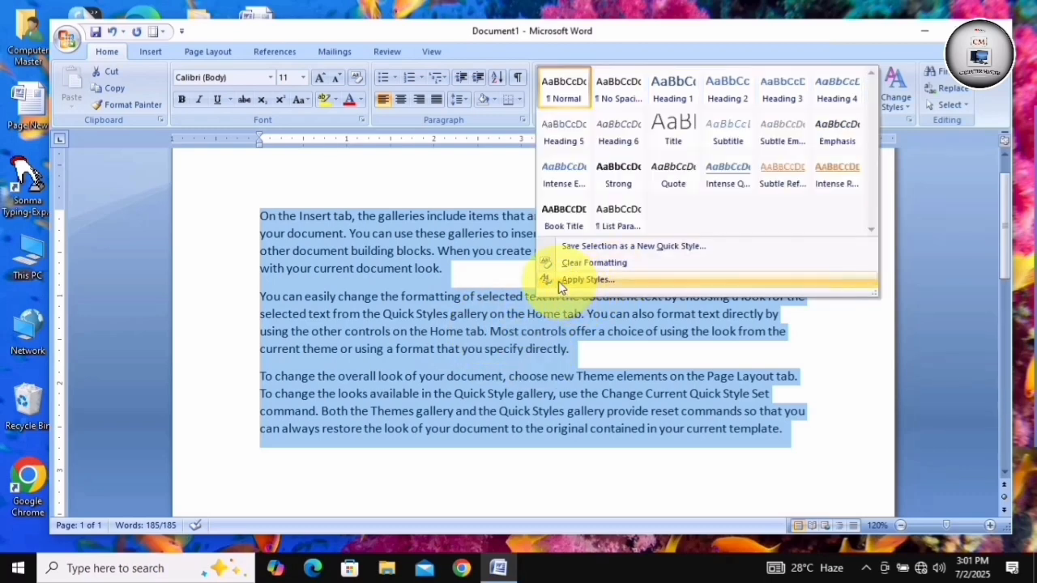
pyautogui.click(603, 279)
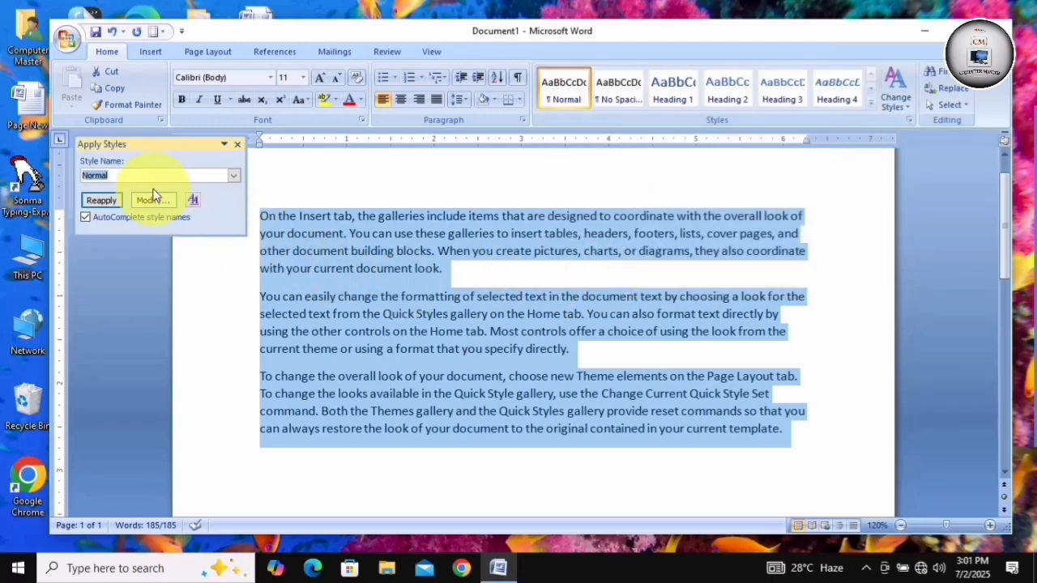
pyautogui.click(235, 176)
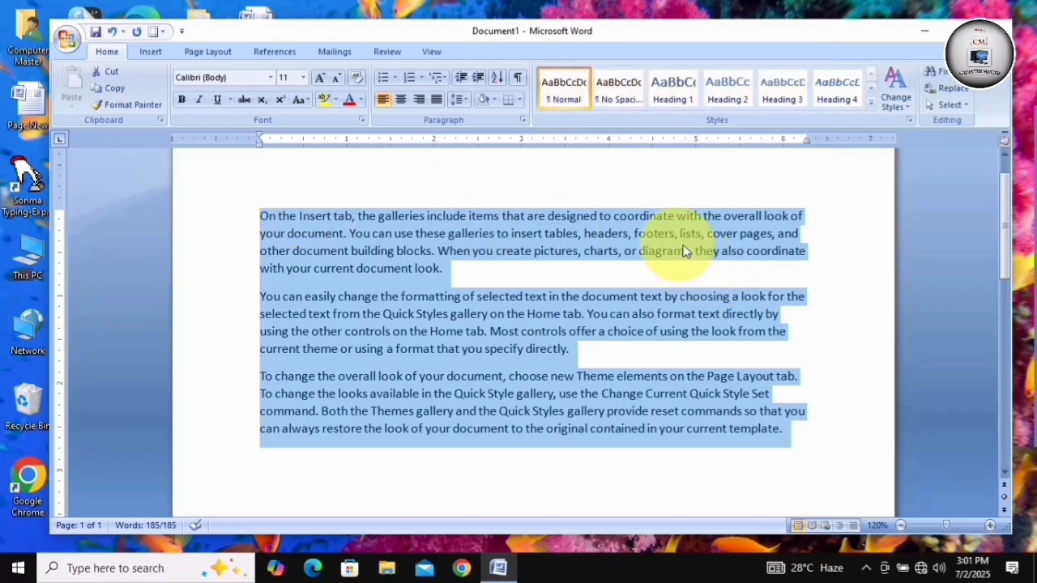
# Preview the built-in style sets, theme colors and theme fonts available under Change Styles on the sample text without applying any.
pyautogui.click(909, 109)
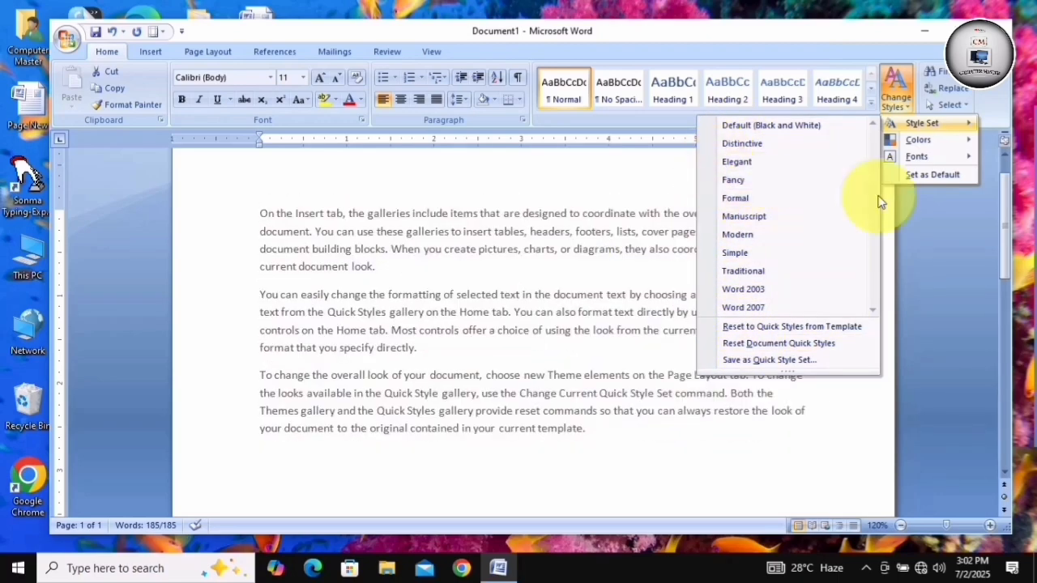
pyautogui.moveTo(906, 144)
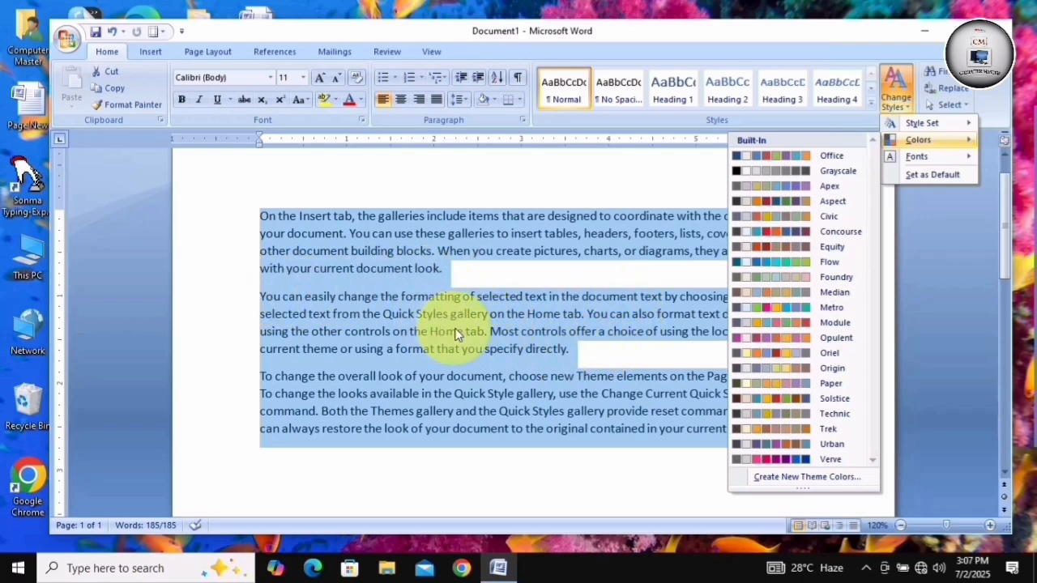
pyautogui.moveTo(908, 158)
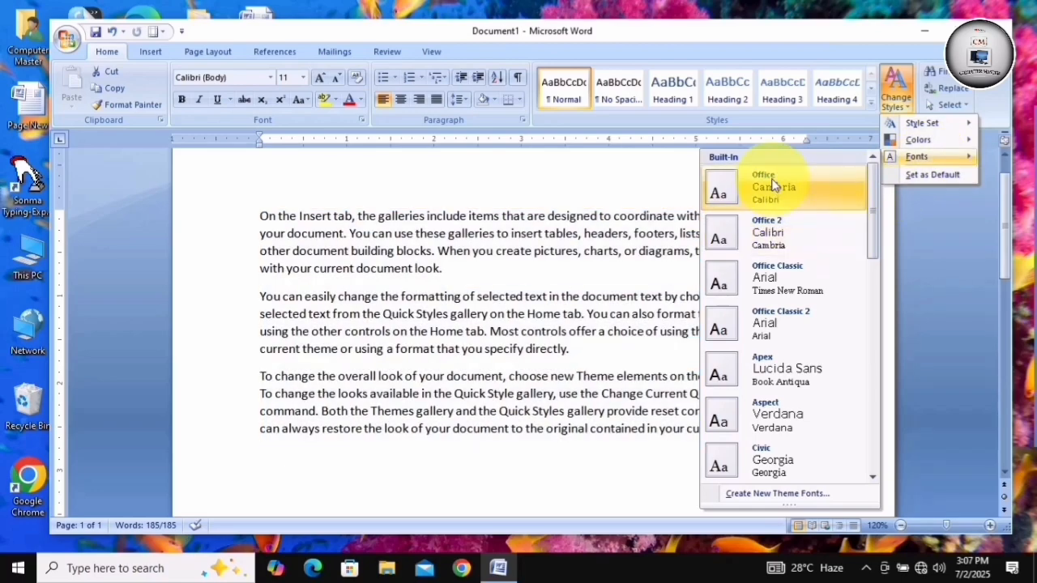
pyautogui.scroll(-6, 764, 352)
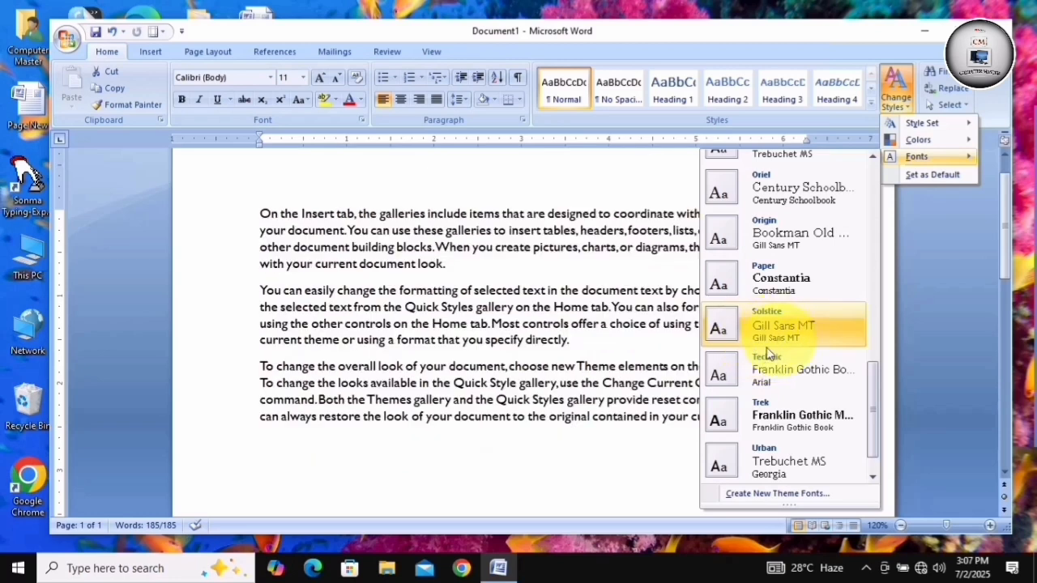
pyautogui.hotkey('ctrl', 'a')
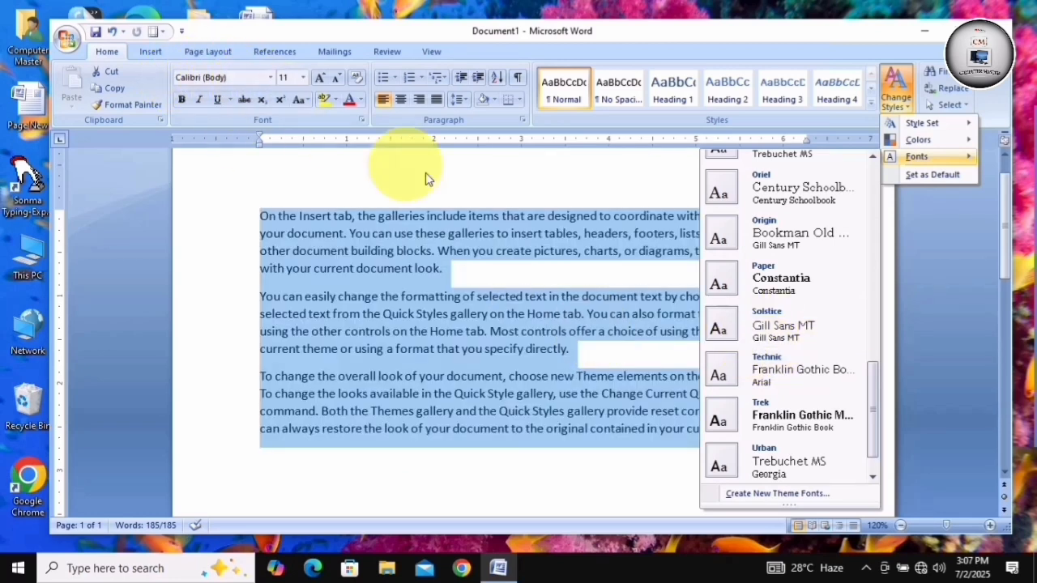
pyautogui.scroll(-1, 782, 315)
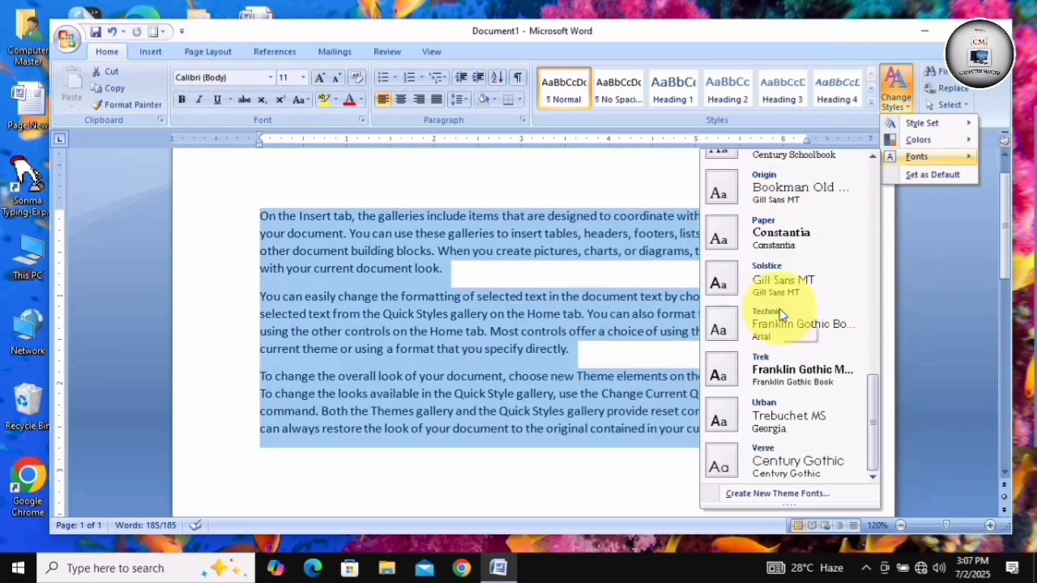
pyautogui.scroll(5, 781, 315)
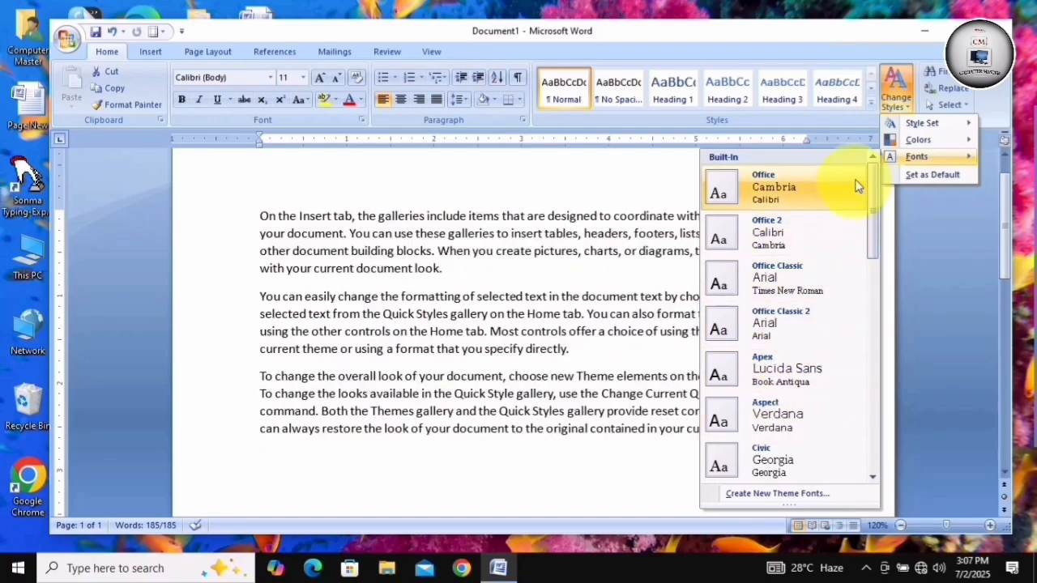
pyautogui.click(624, 232)
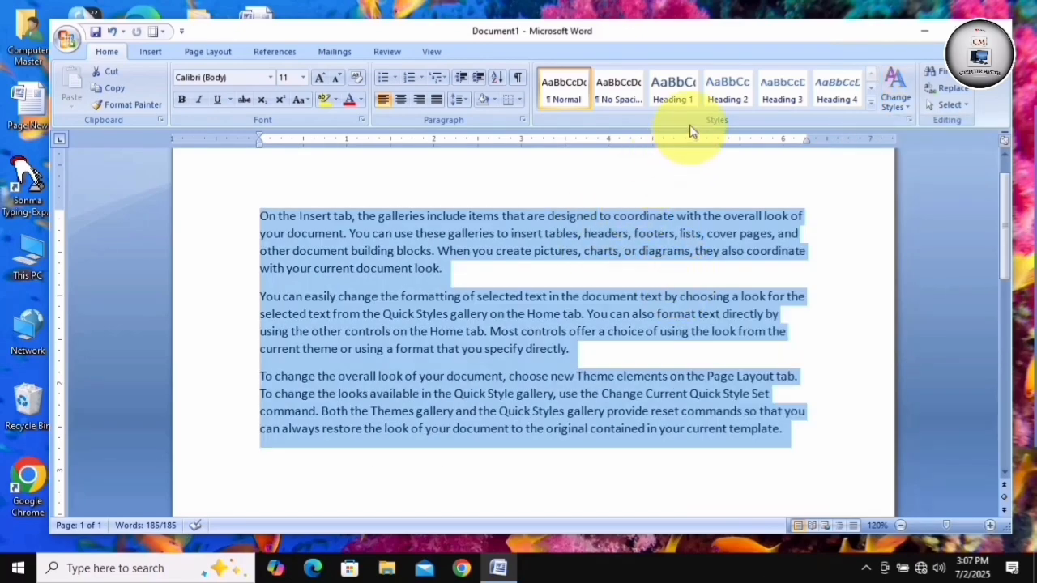